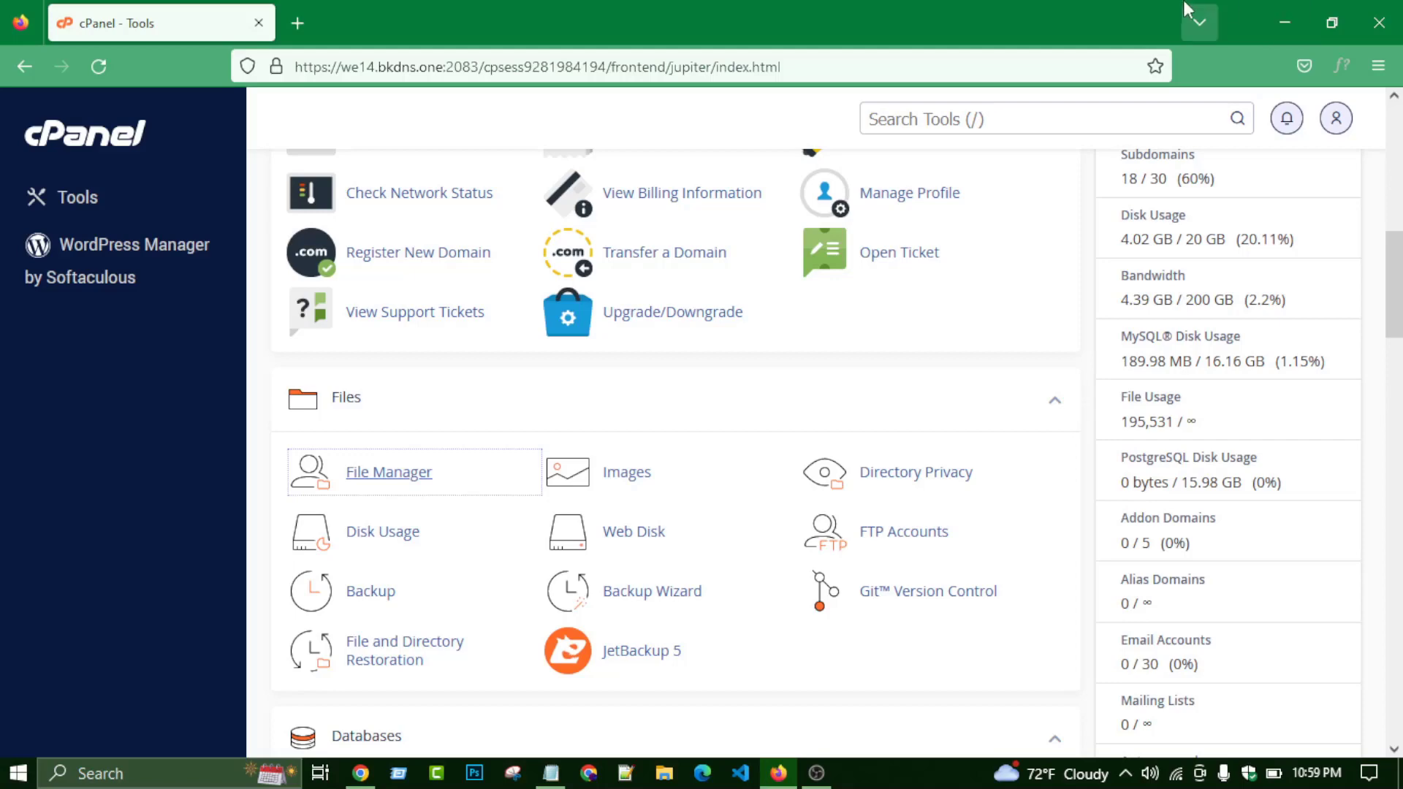
- Find the Files section on the cPanel Tools page and launch File Manager in a new tab
scroll(516, 267, down, 2)
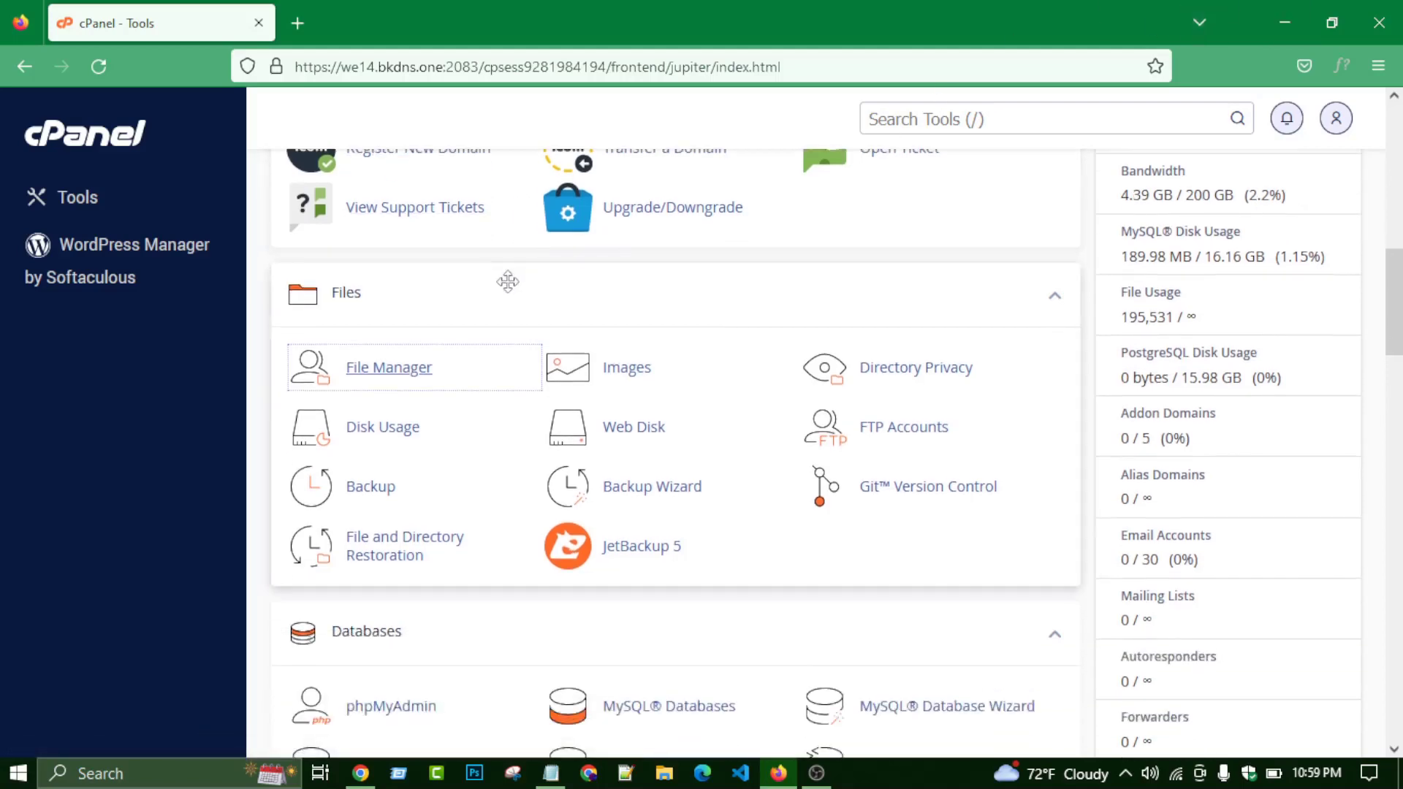
scroll(511, 285, up, 10)
scroll(417, 446, down, 8)
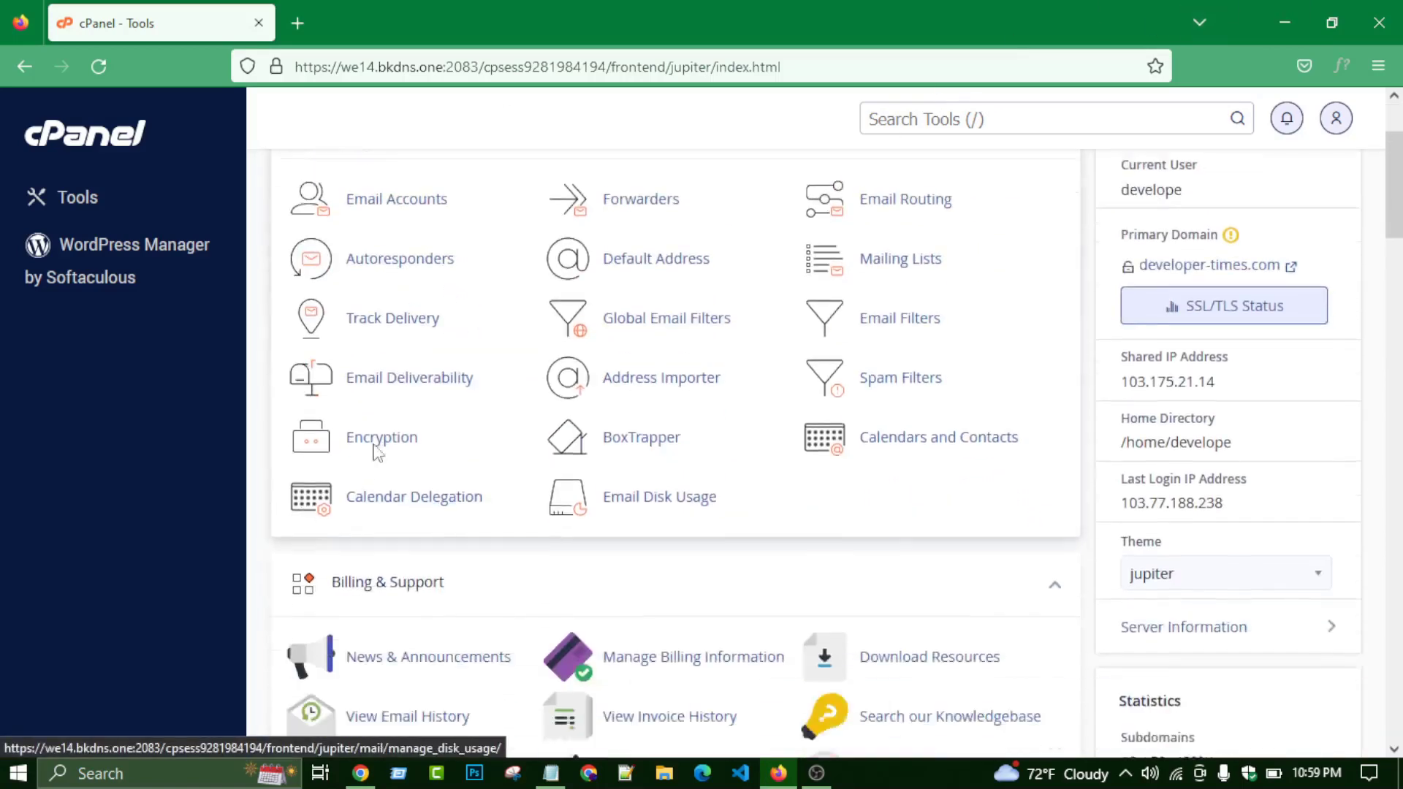
scroll(285, 475, down, 6)
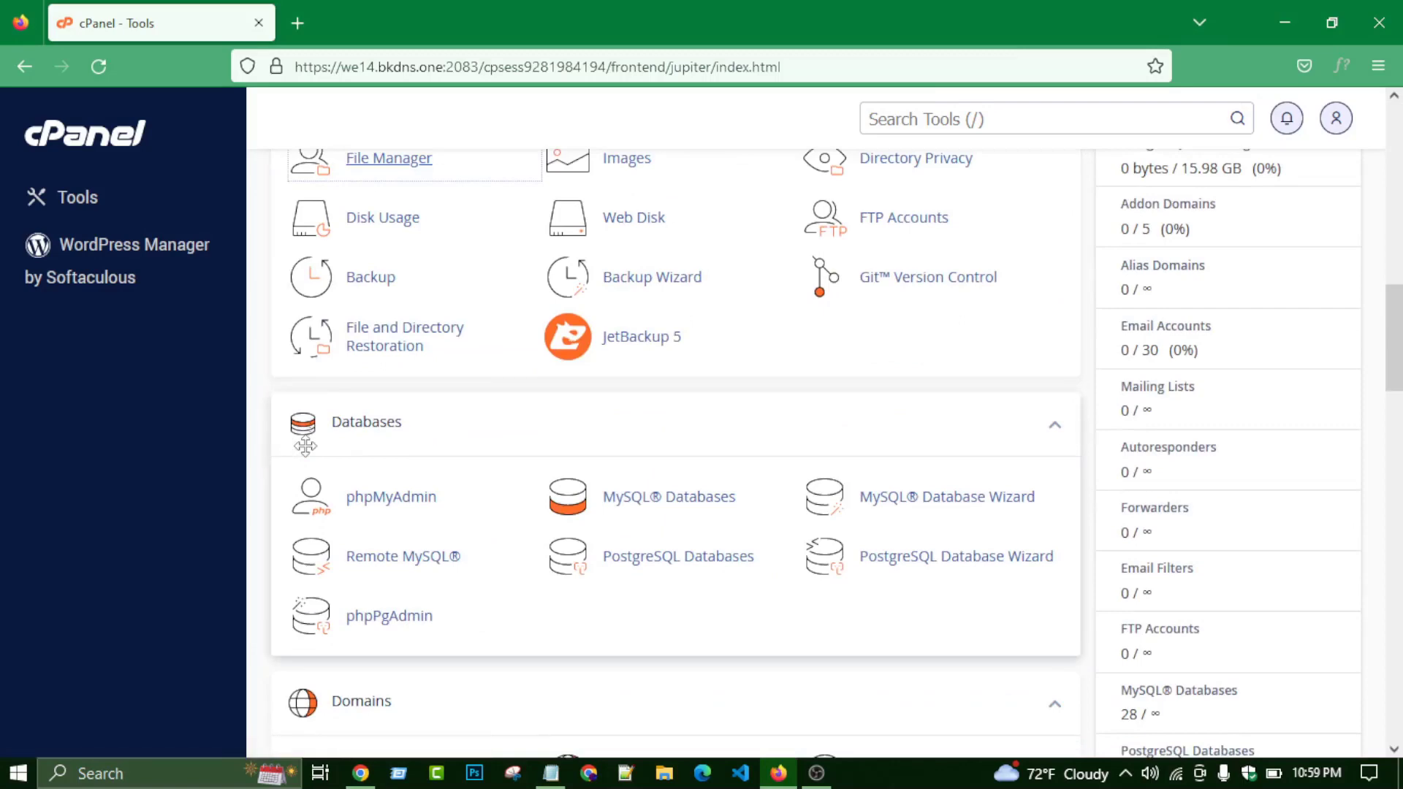
scroll(306, 446, up, 15)
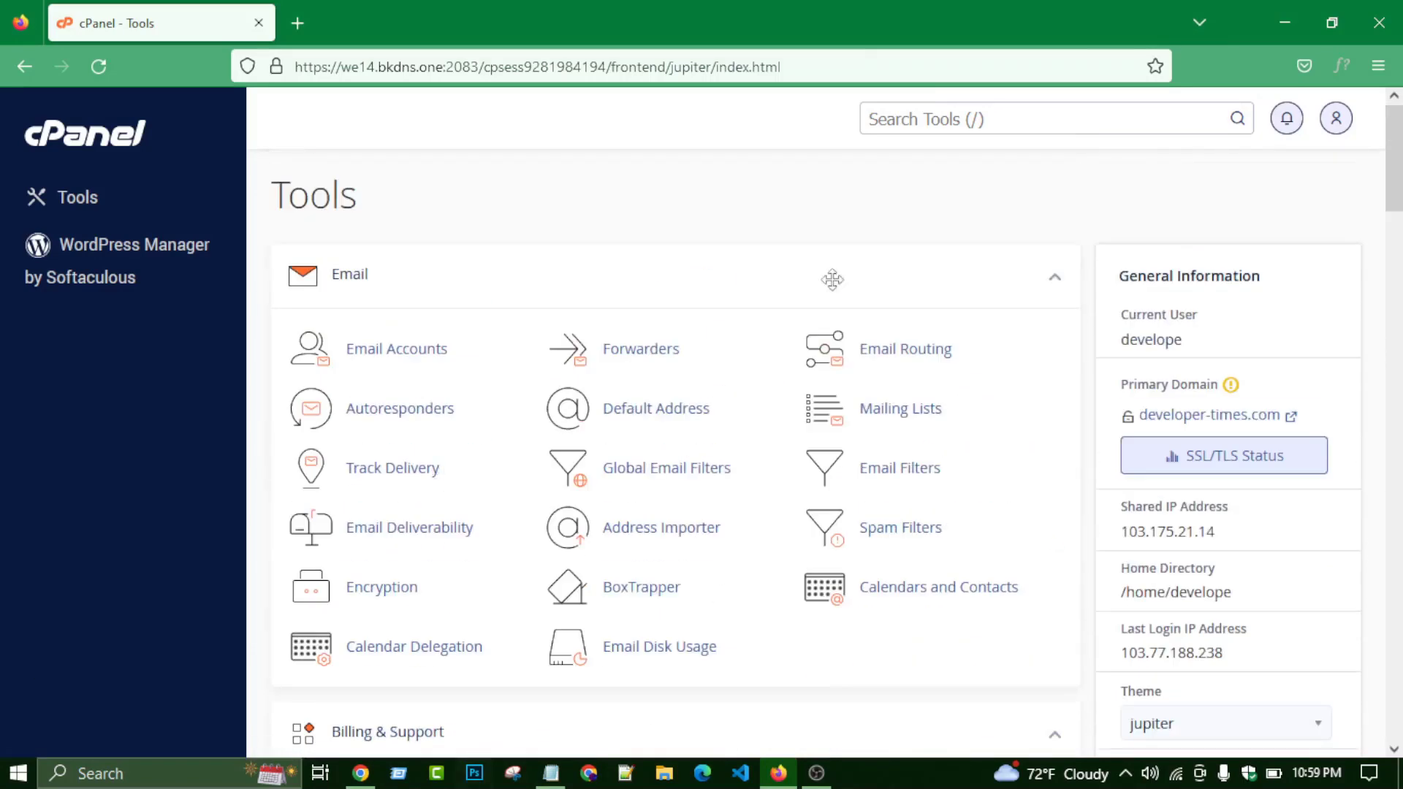
scroll(451, 514, down, 15)
scroll(442, 467, up, 3)
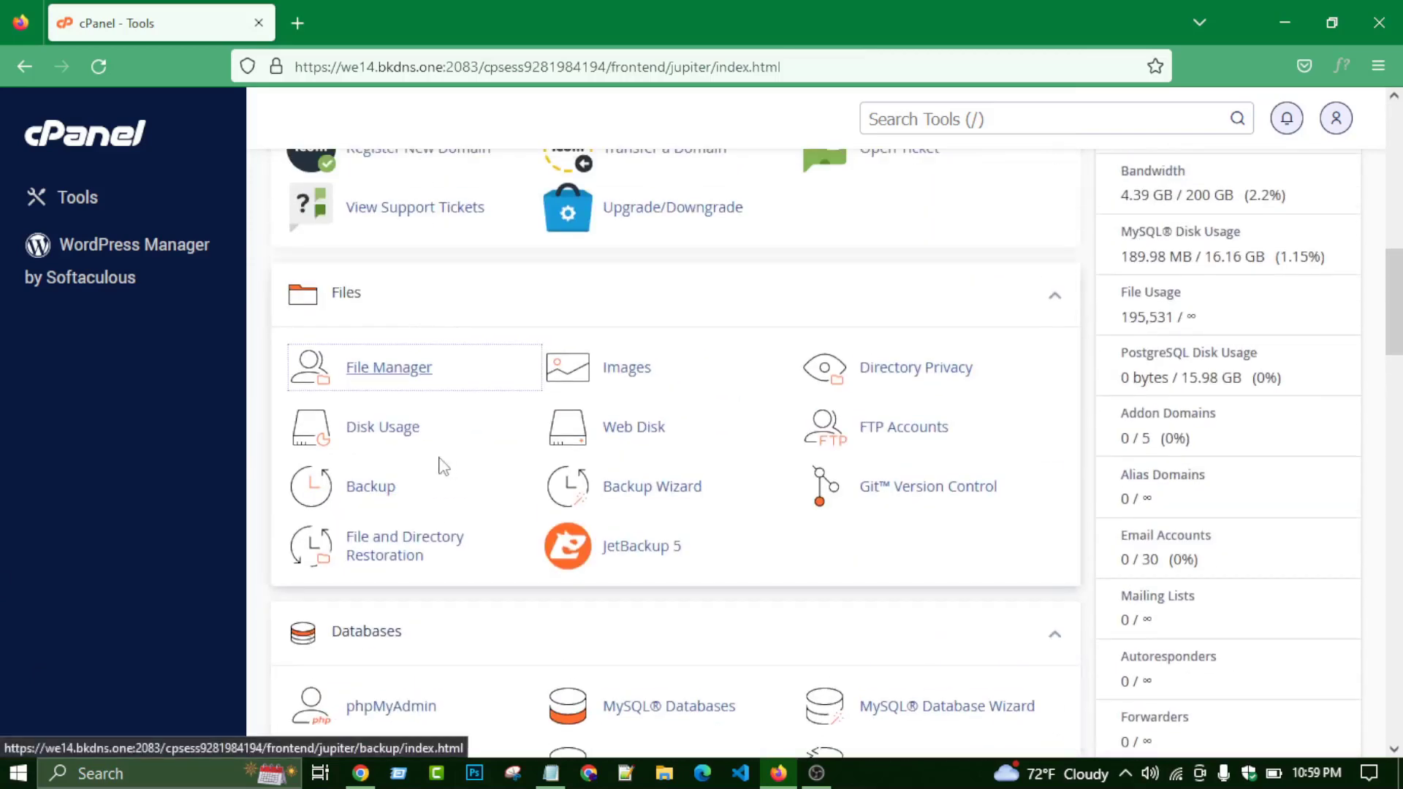
click(422, 379)
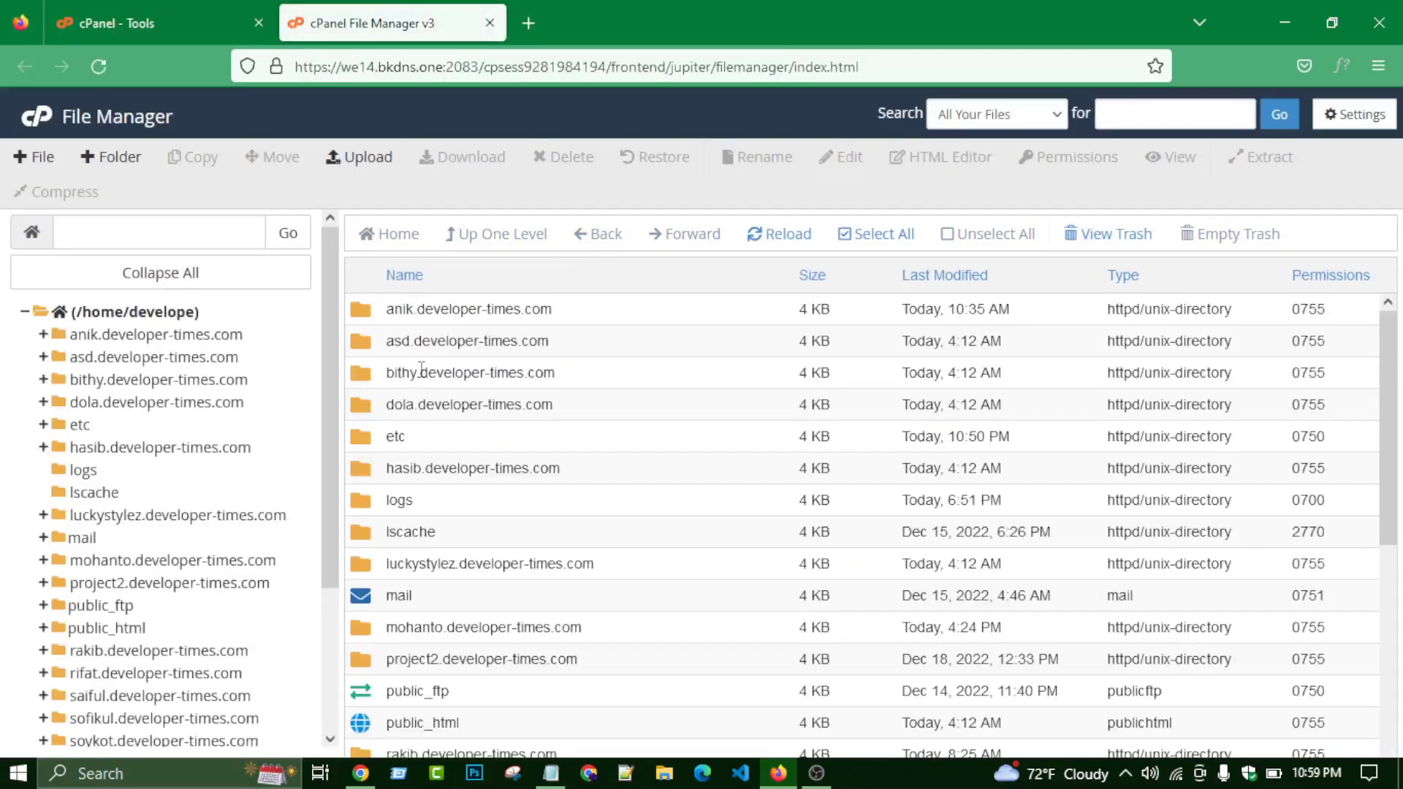
- Open the you.developer-times.com folder and back out of an accidental rename of wordpress-6.1.1.zip
scroll(436, 376, down, 5)
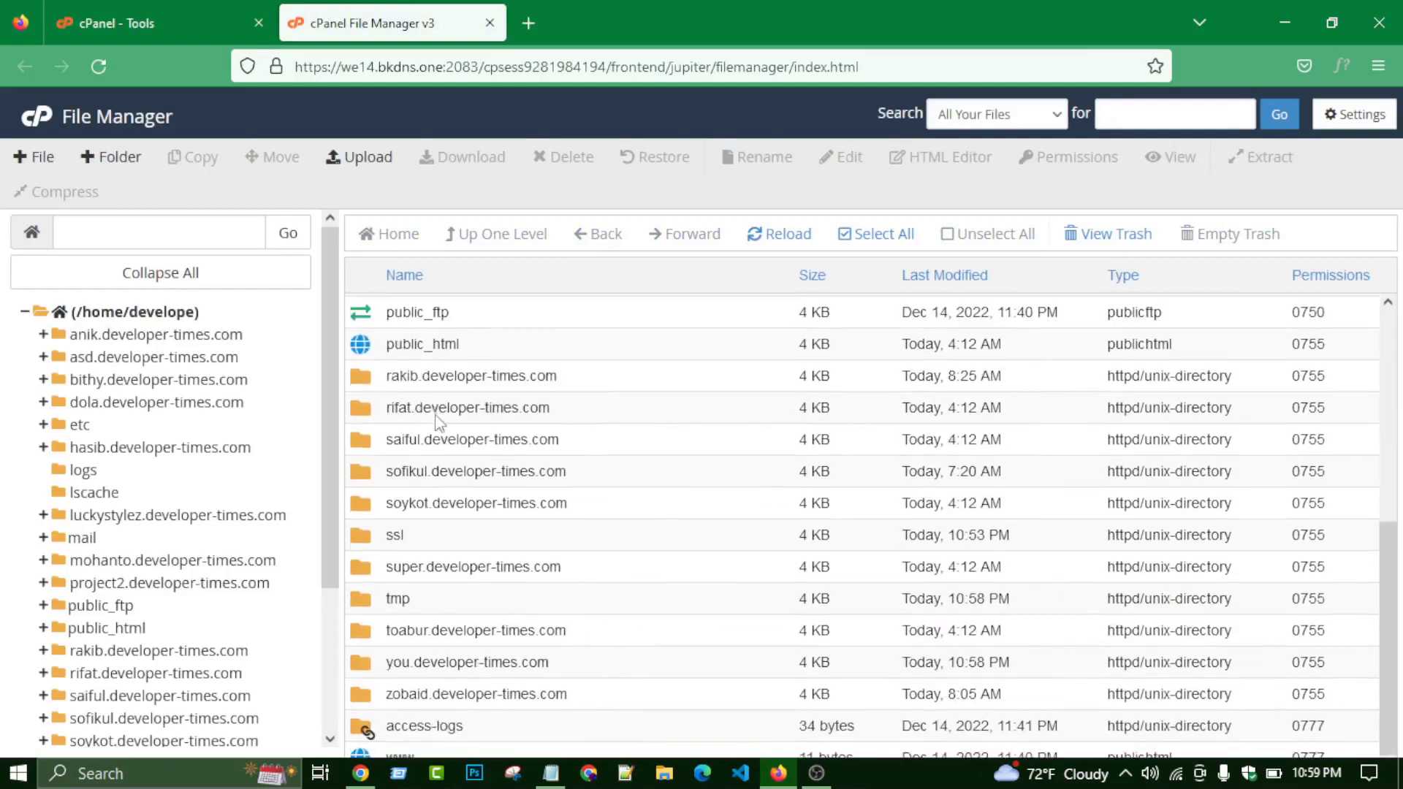
scroll(437, 421, up, 5)
scroll(438, 421, down, 5)
double_click(694, 667)
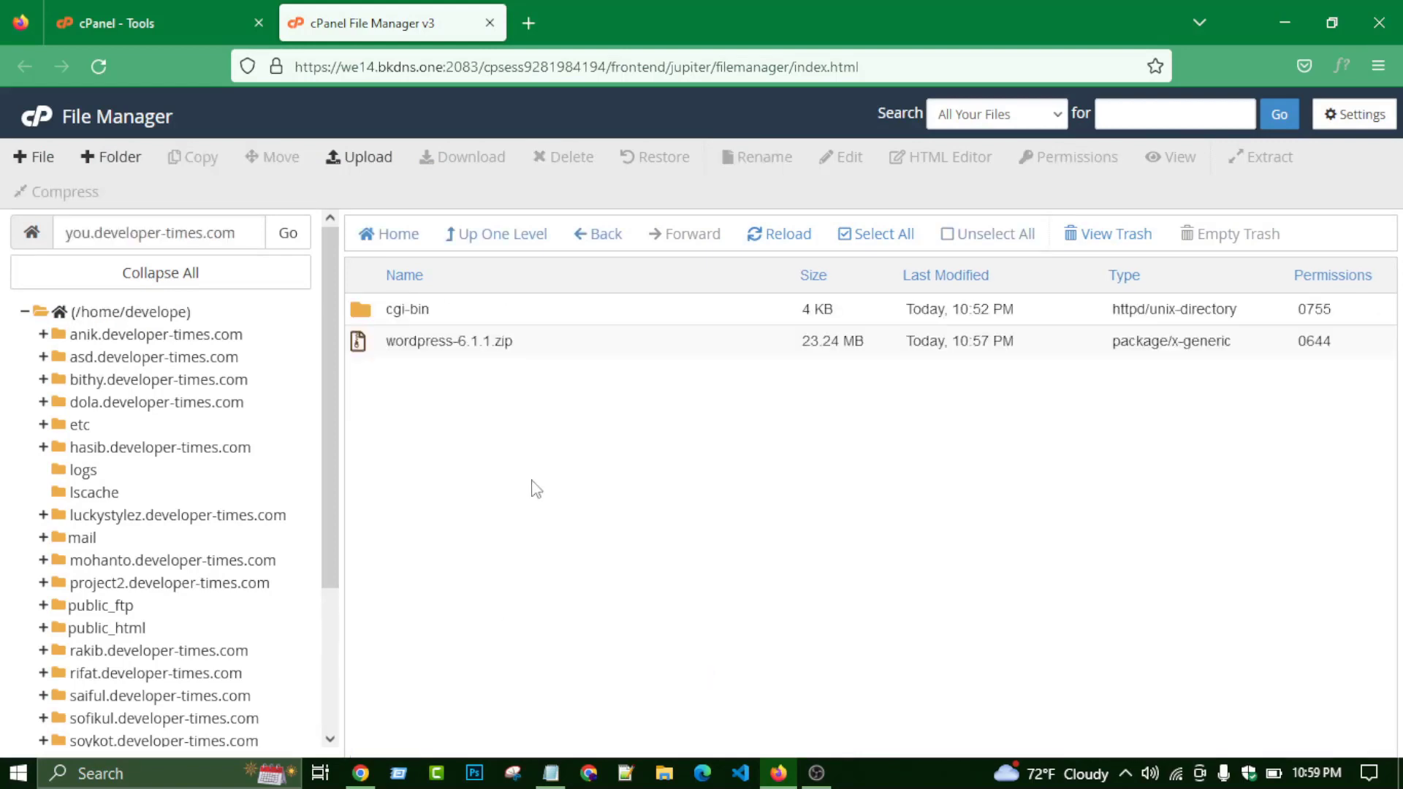
right_click(540, 348)
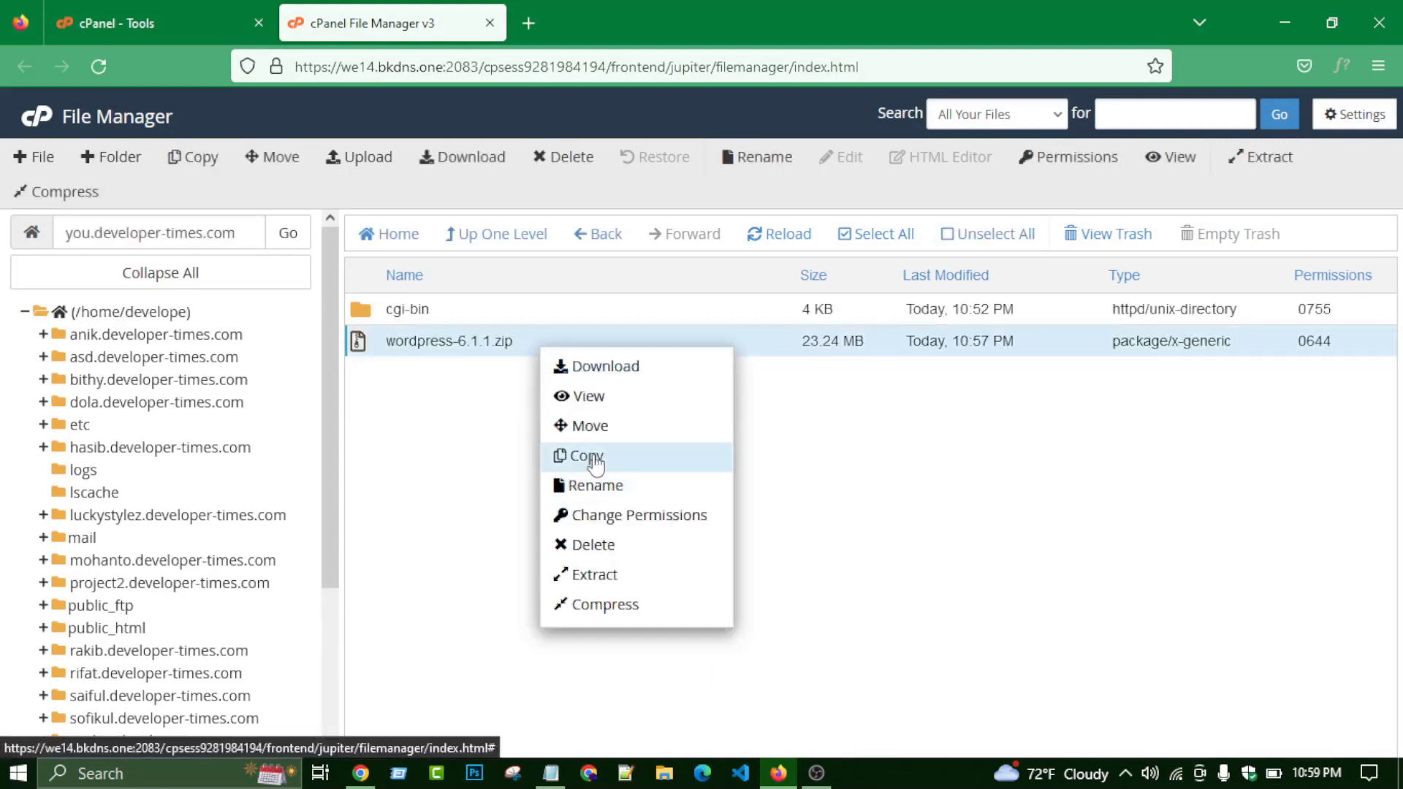
click(496, 342)
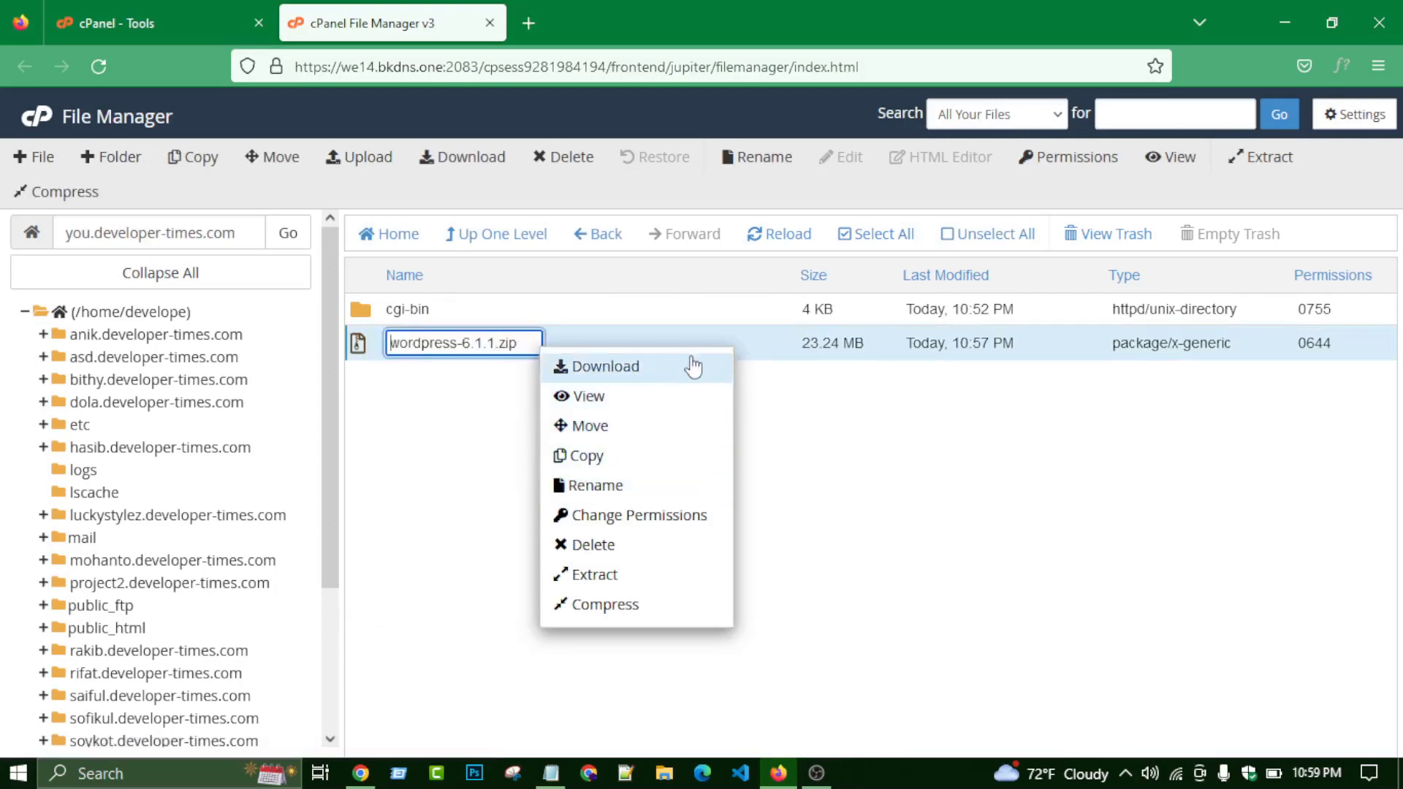
click(728, 342)
- Permanently delete wordpress-6.1.1.zip with 'Skip the trash' ticked
click(706, 348)
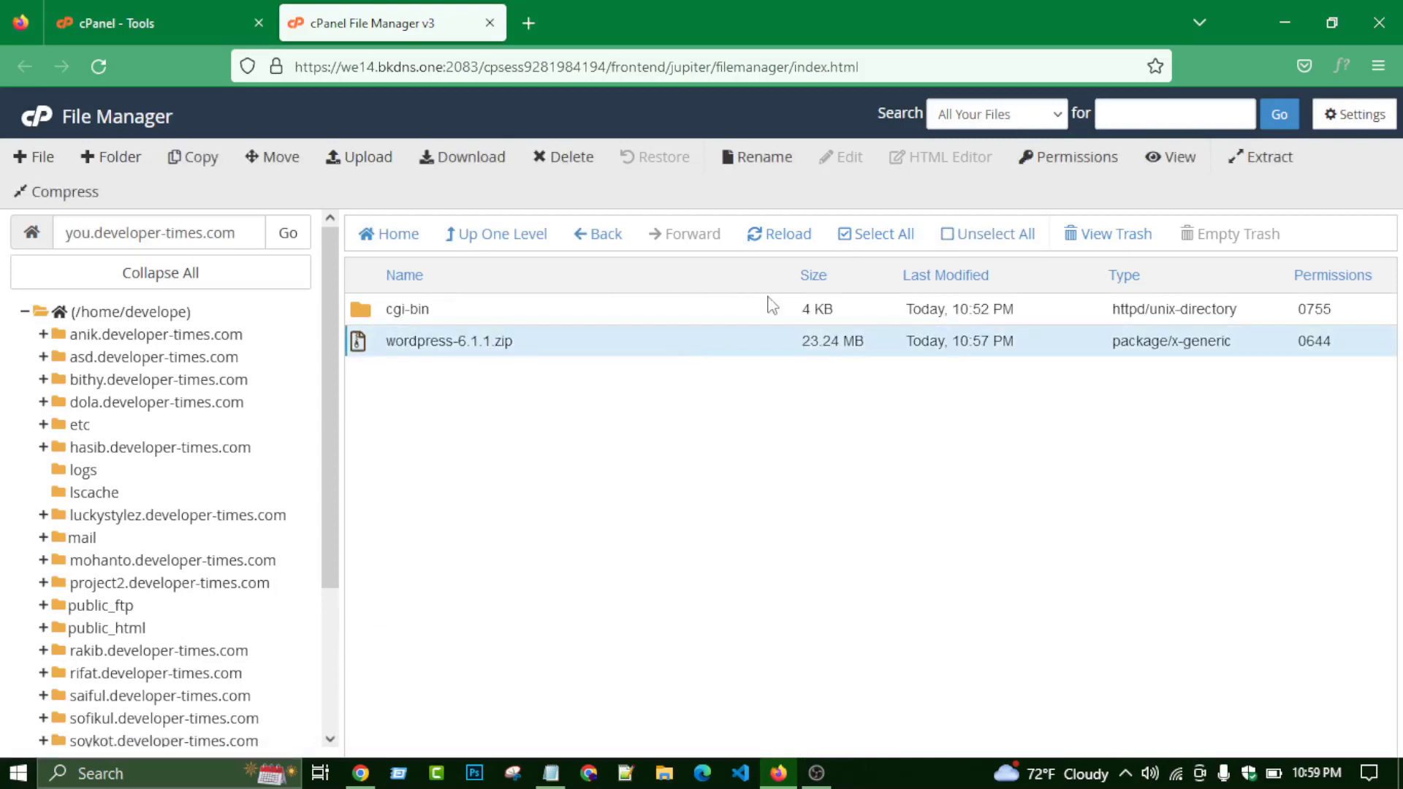
right_click(782, 337)
click(811, 532)
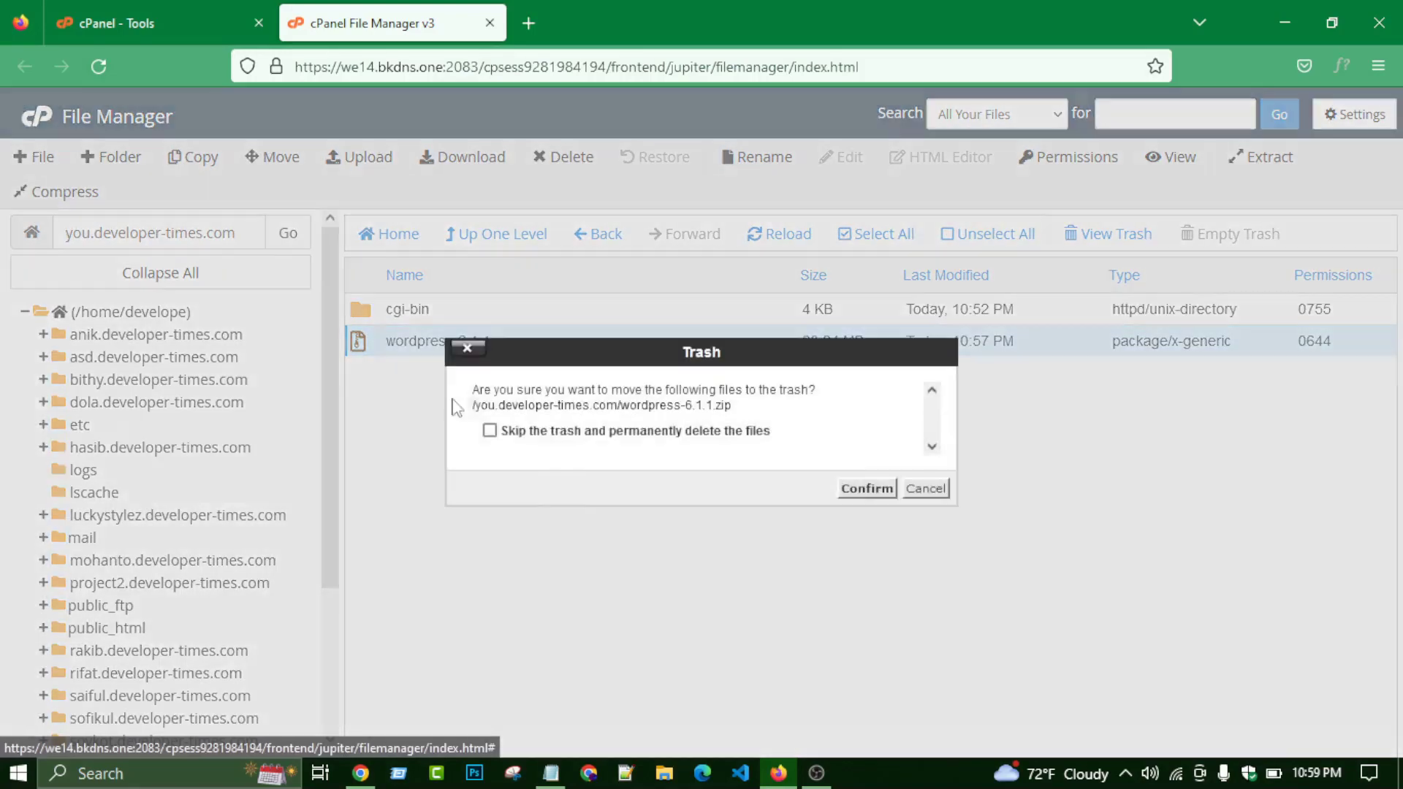
click(510, 432)
click(863, 489)
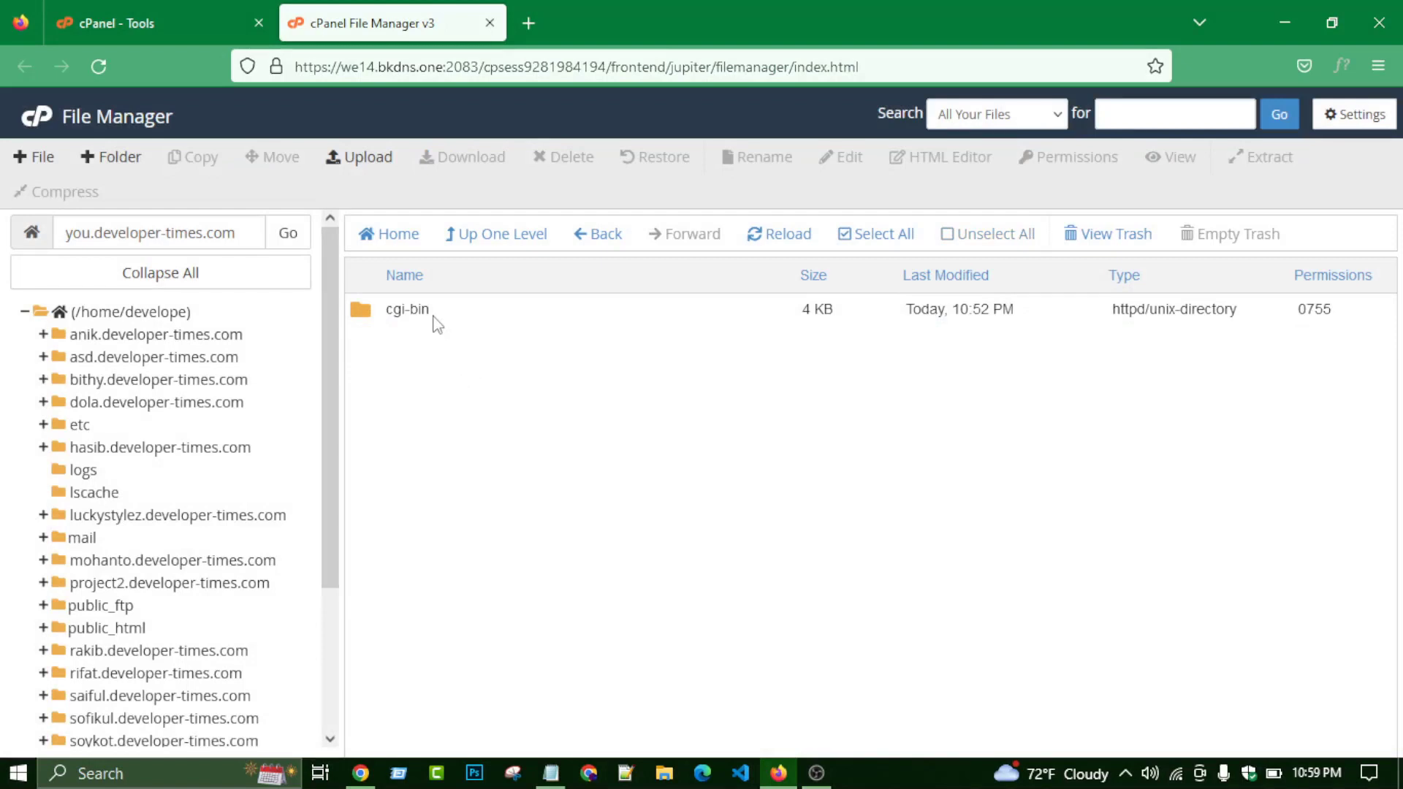
click(221, 232)
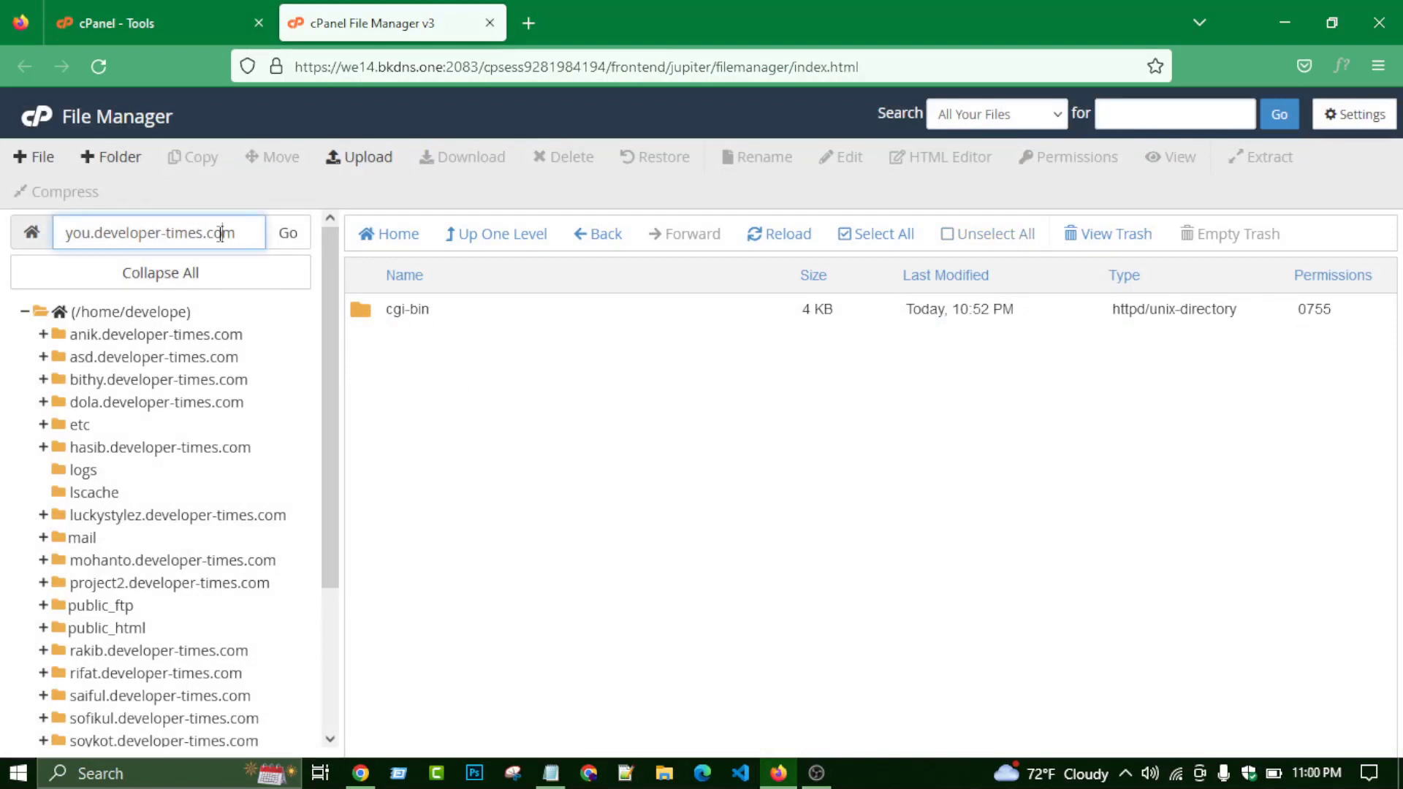
- Check the live you.developer-times.com site in a new tab, then open the folder's Upload page
triple_click(220, 233)
key(ctrl+c)
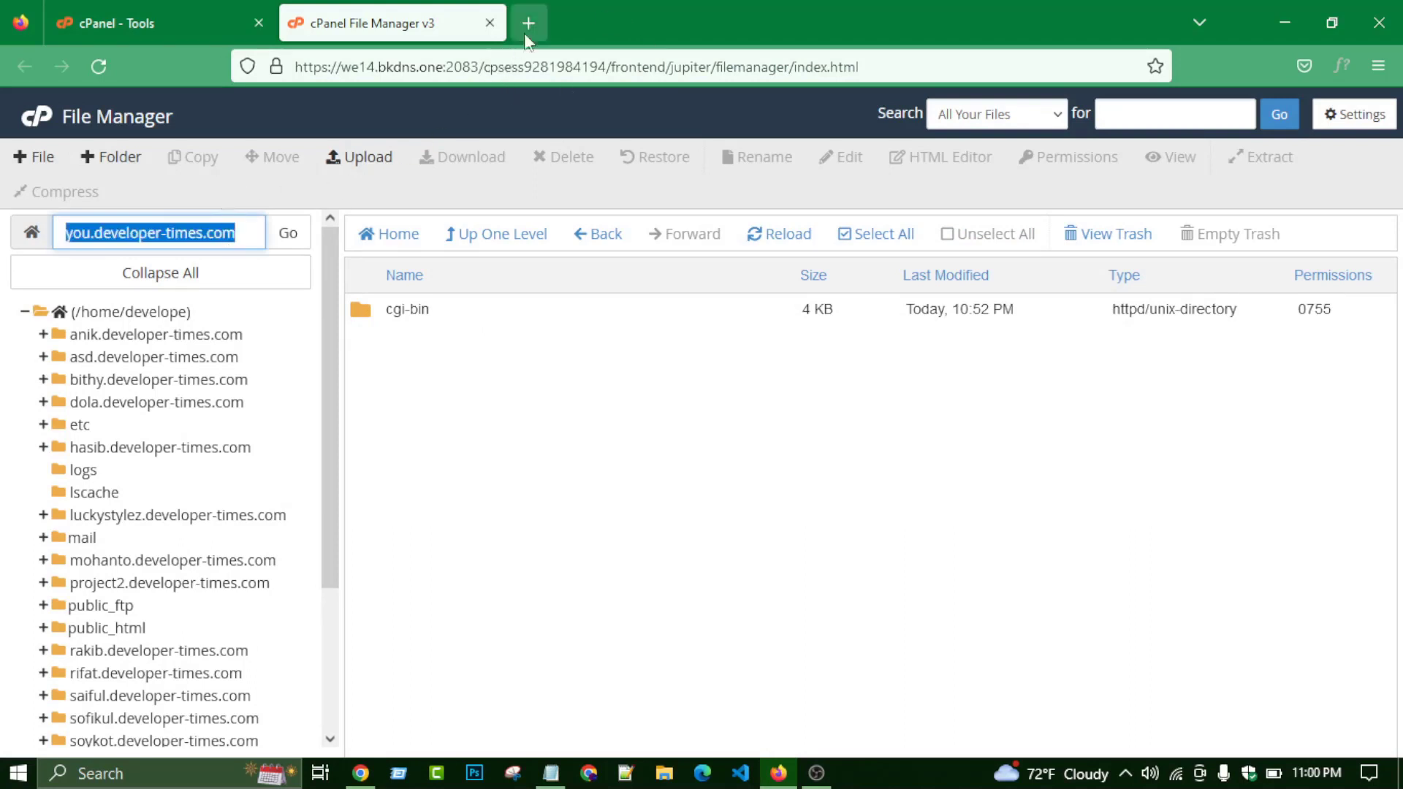
click(528, 23)
click(508, 67)
key(ctrl+v)
key(Return)
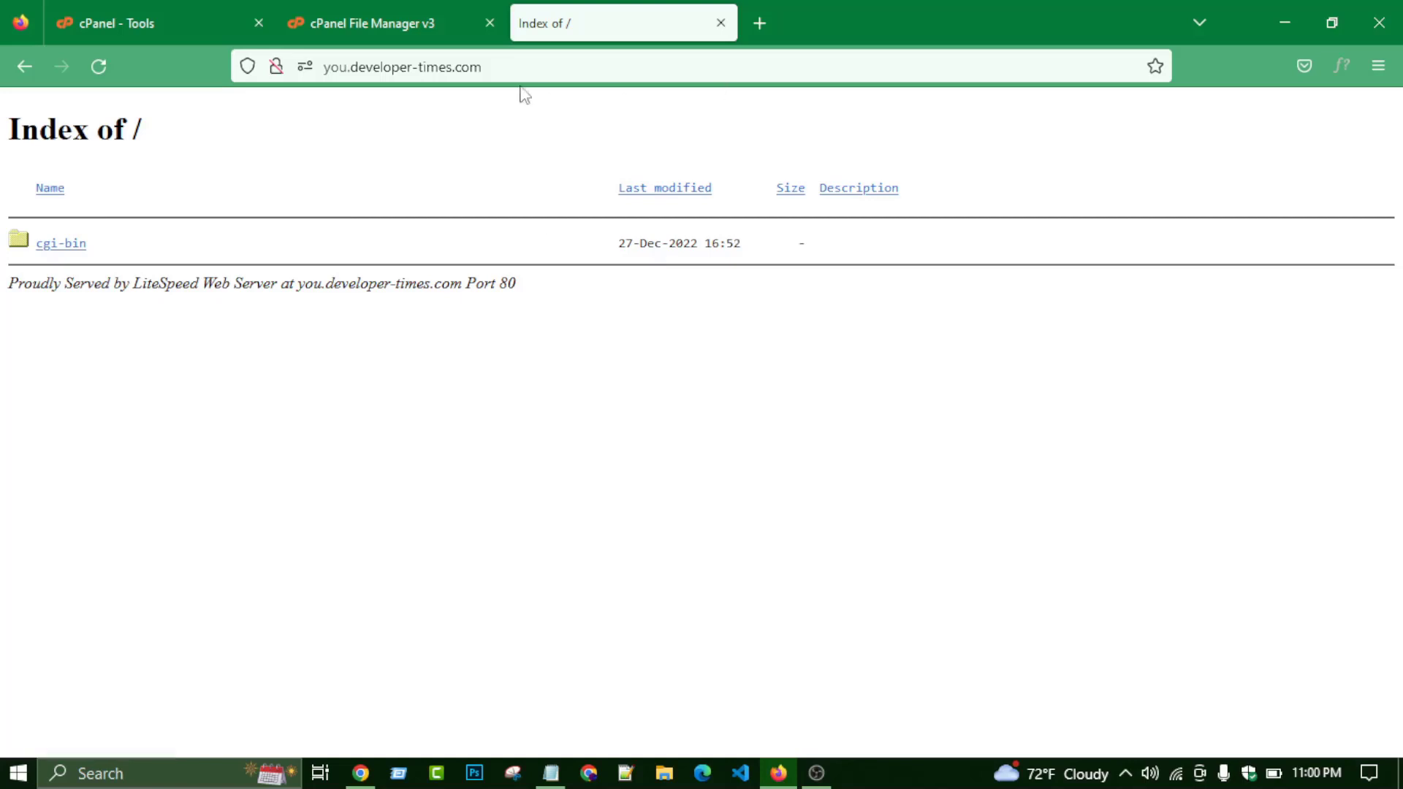
click(384, 22)
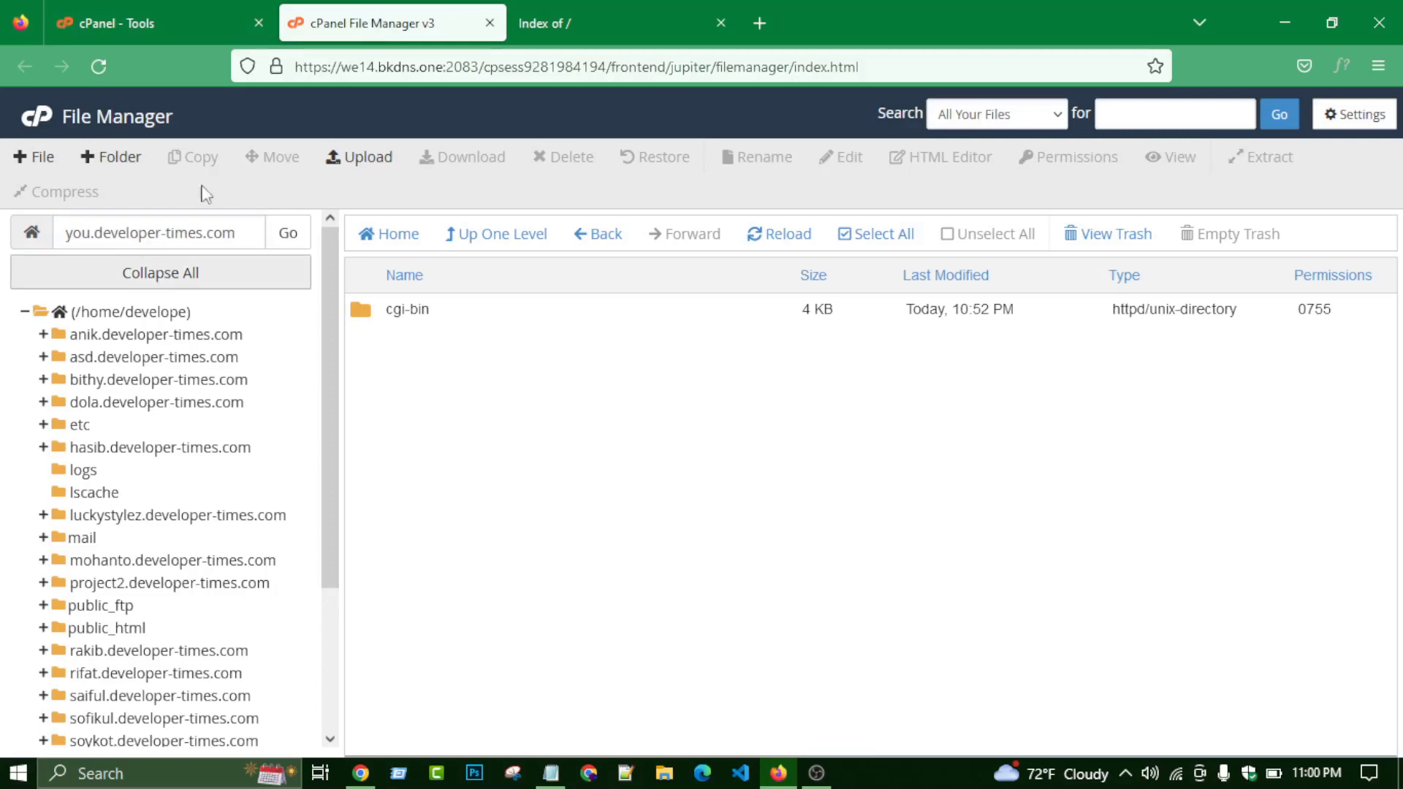
click(369, 159)
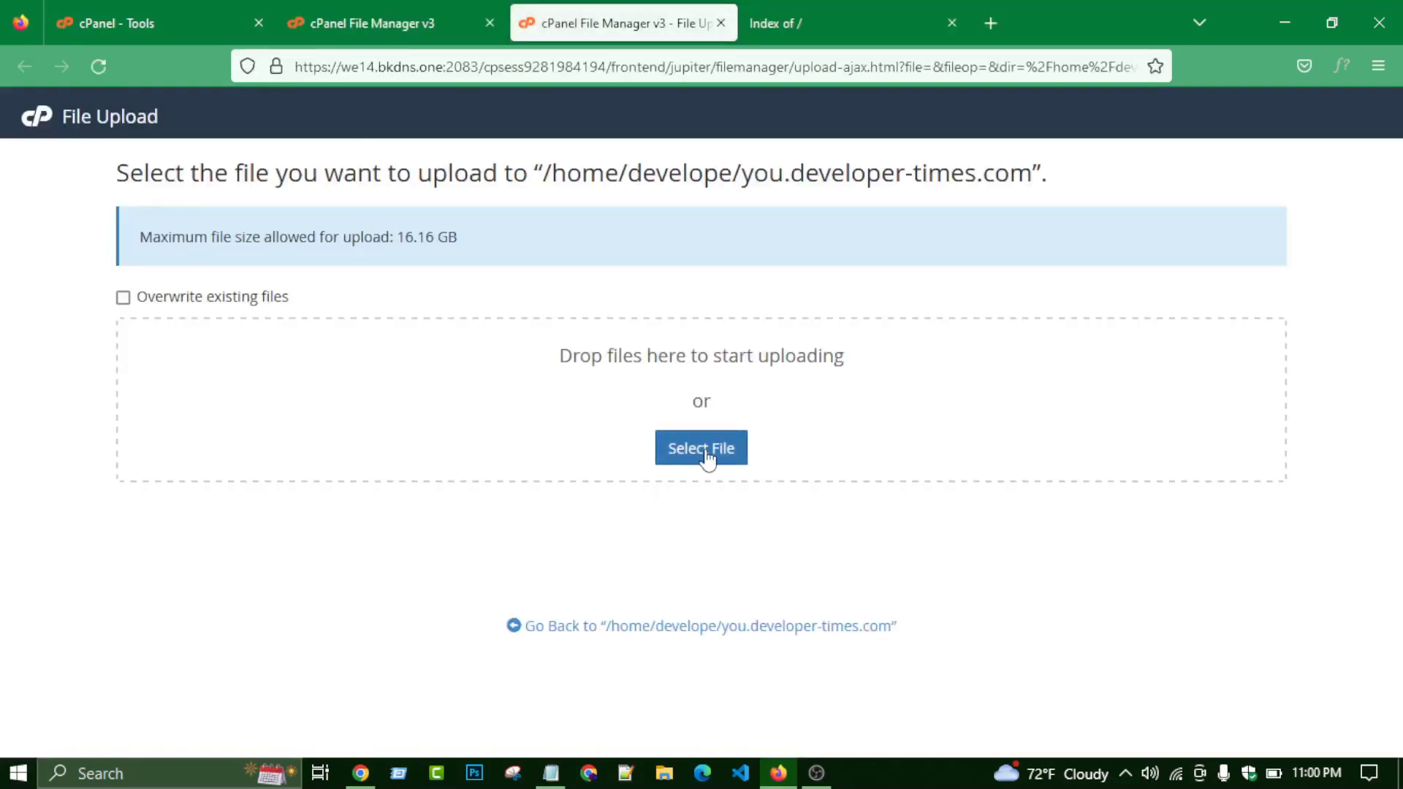
- Upload wordpress-6.1.1.zip (23.24 MB) from Downloads and return to the you.developer-times.com listing
click(698, 454)
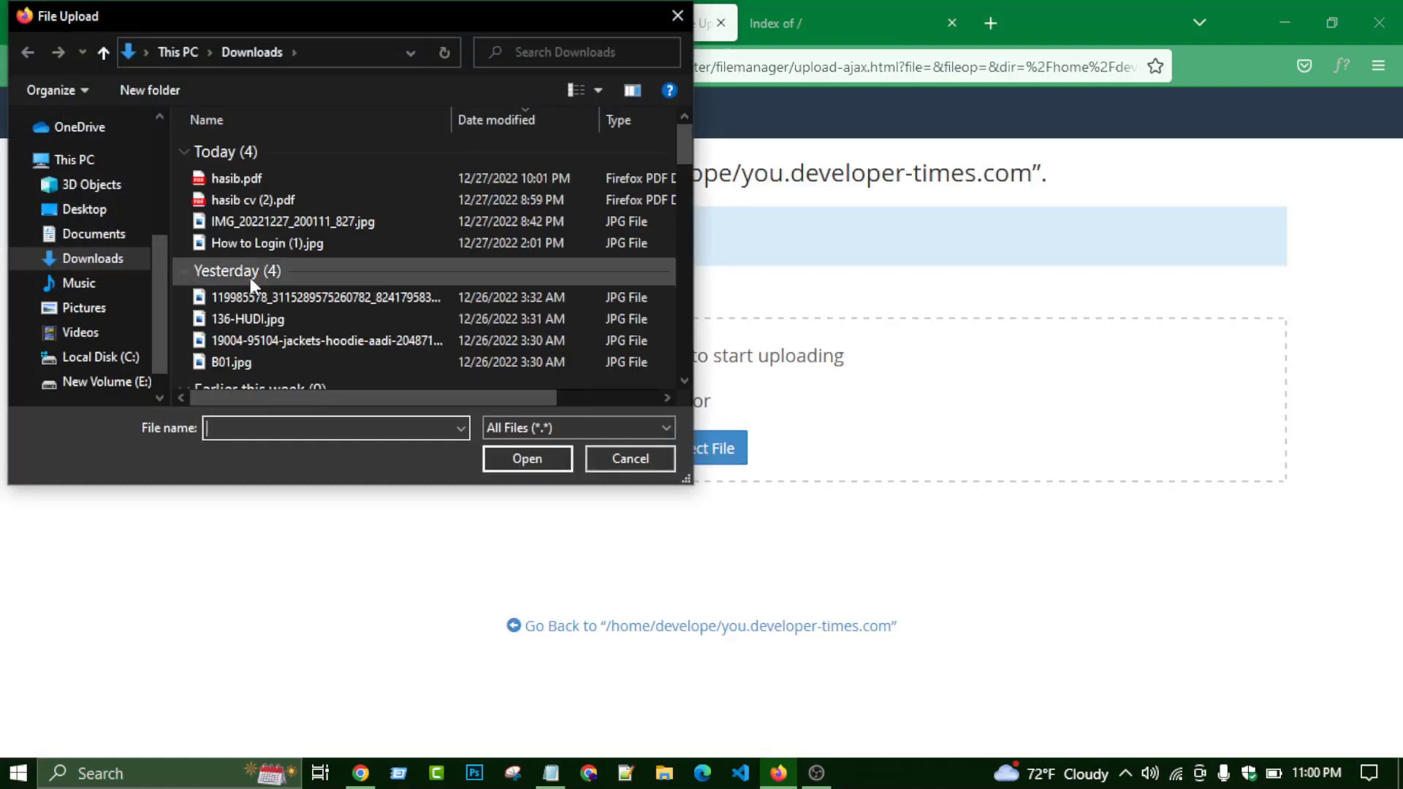
scroll(323, 234, down, 6)
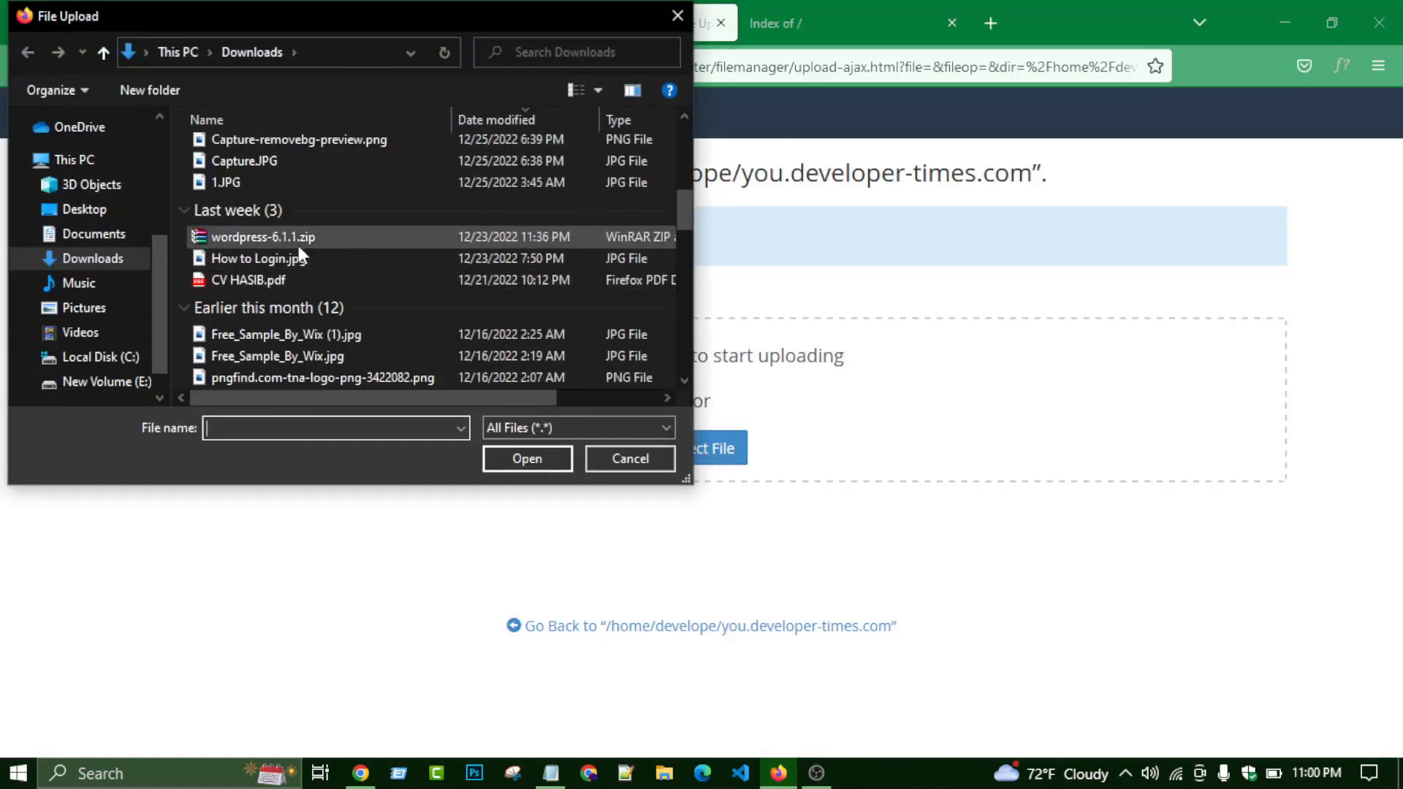
click(336, 239)
click(524, 460)
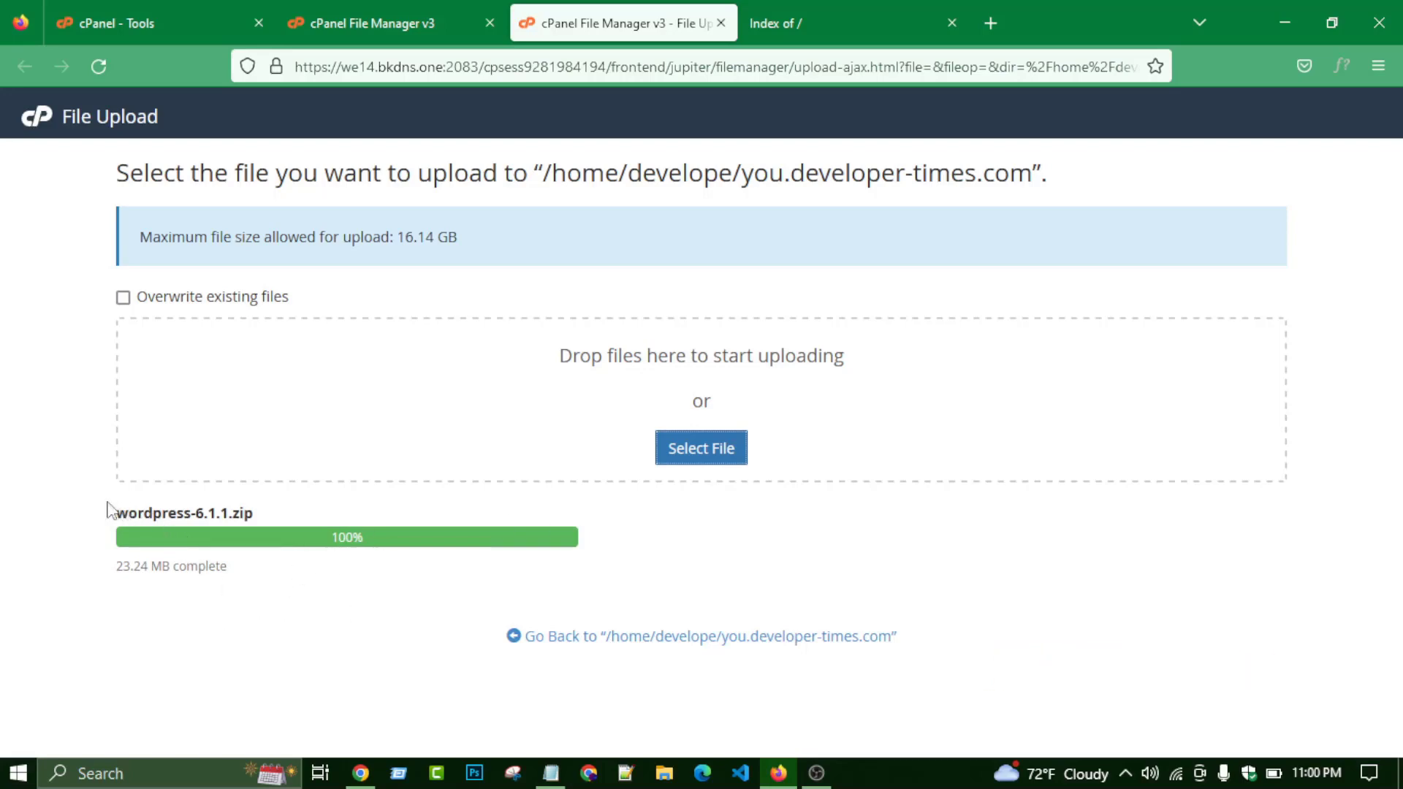
drag(108, 507, 335, 610)
click(317, 586)
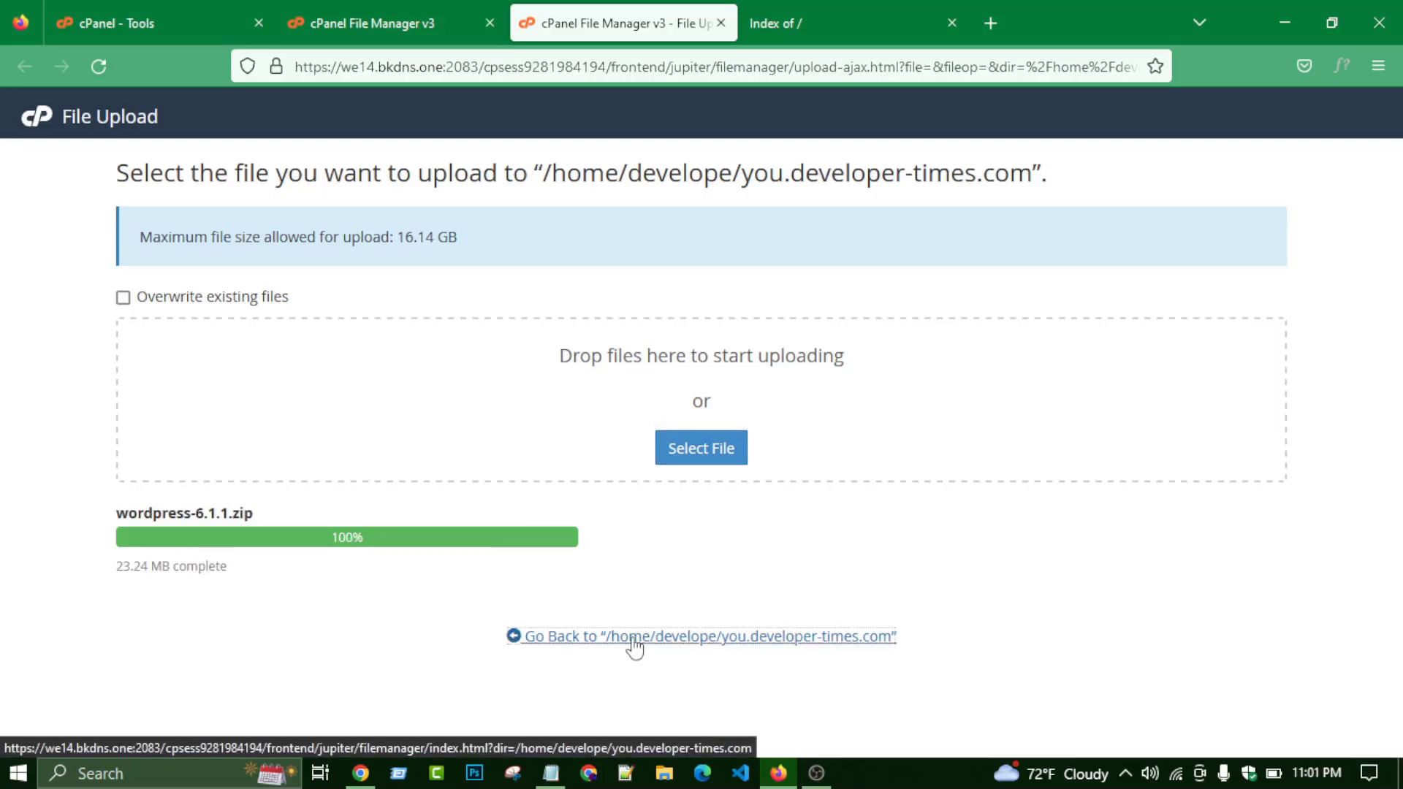
click(634, 639)
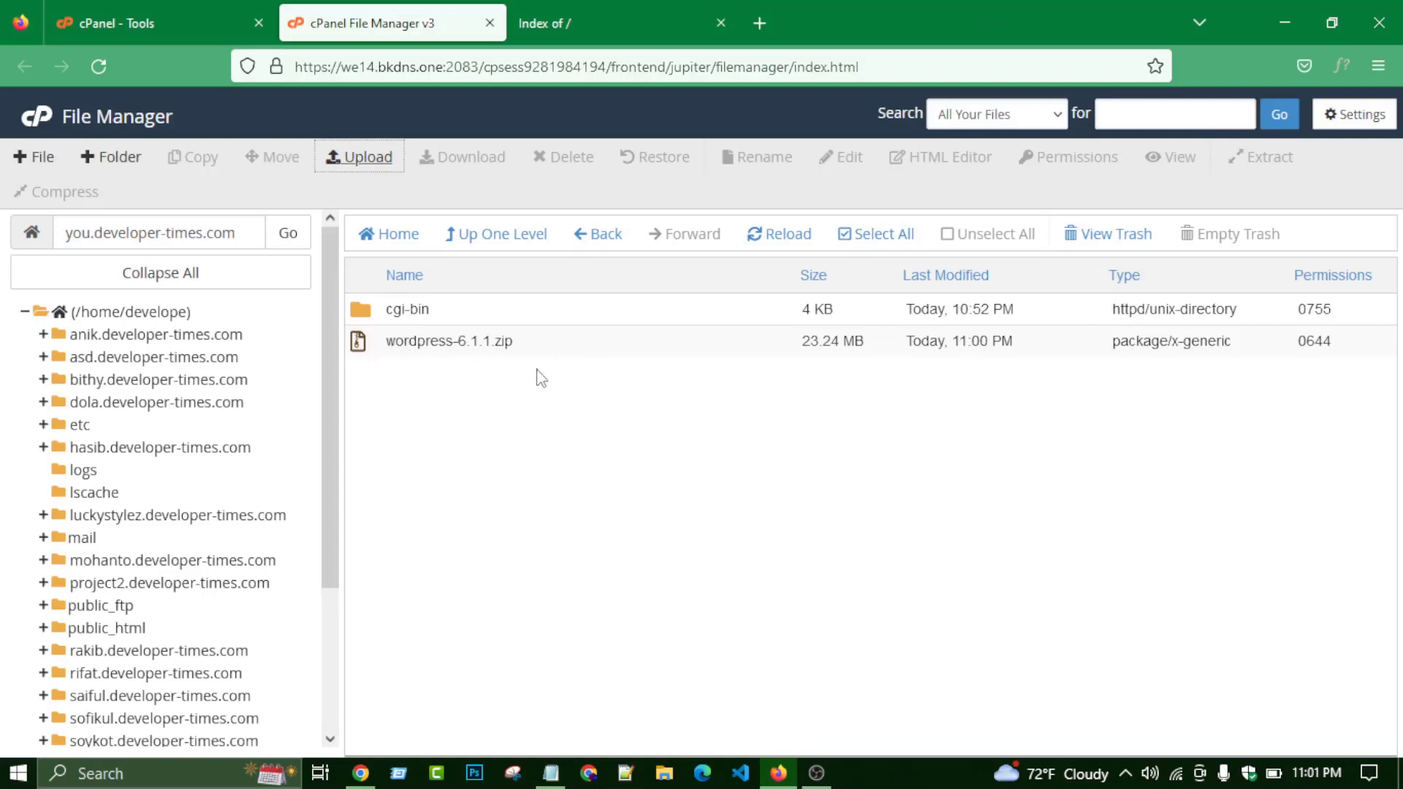
- Extract wordpress-6.1.1.zip into the site folder and look inside the resulting wordpress folder
click(582, 351)
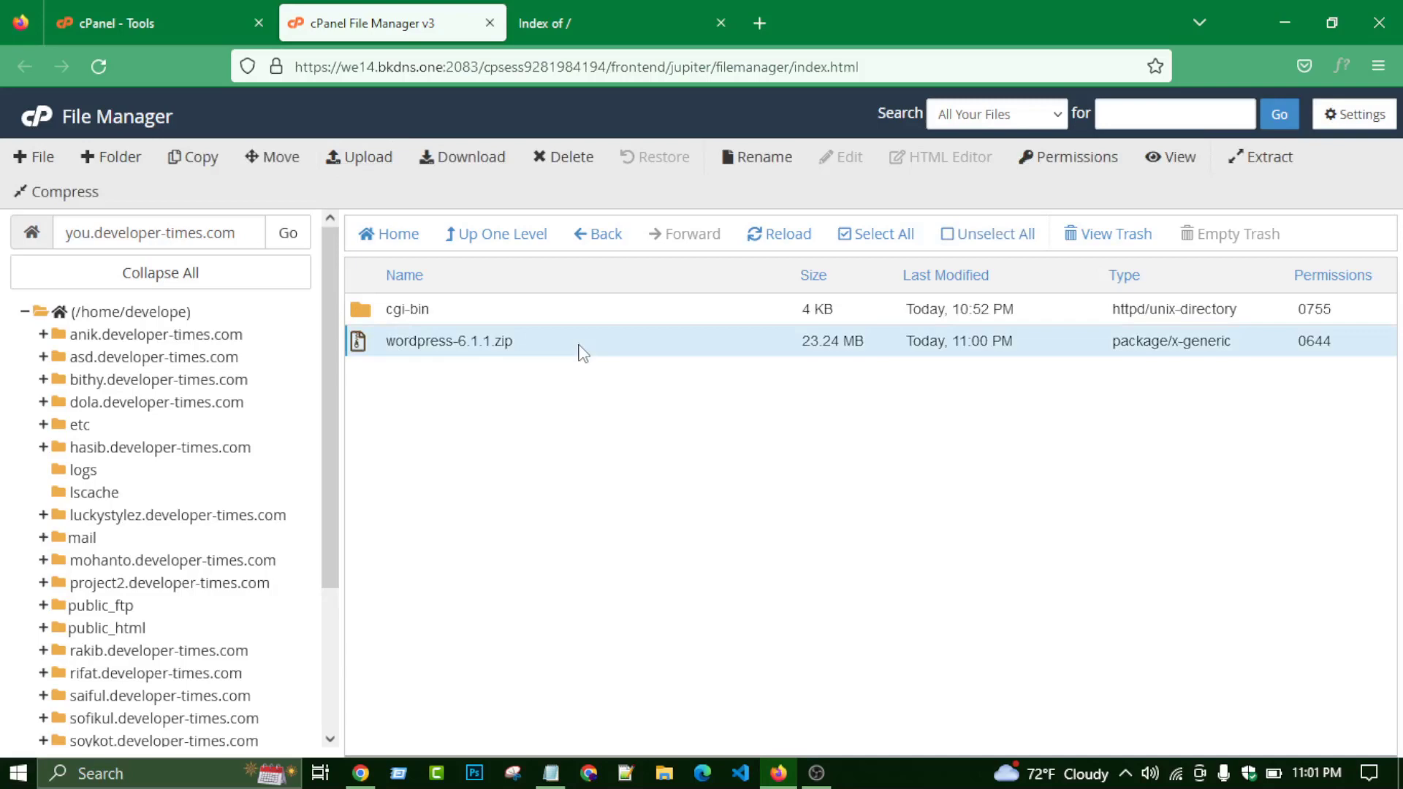
right_click(583, 353)
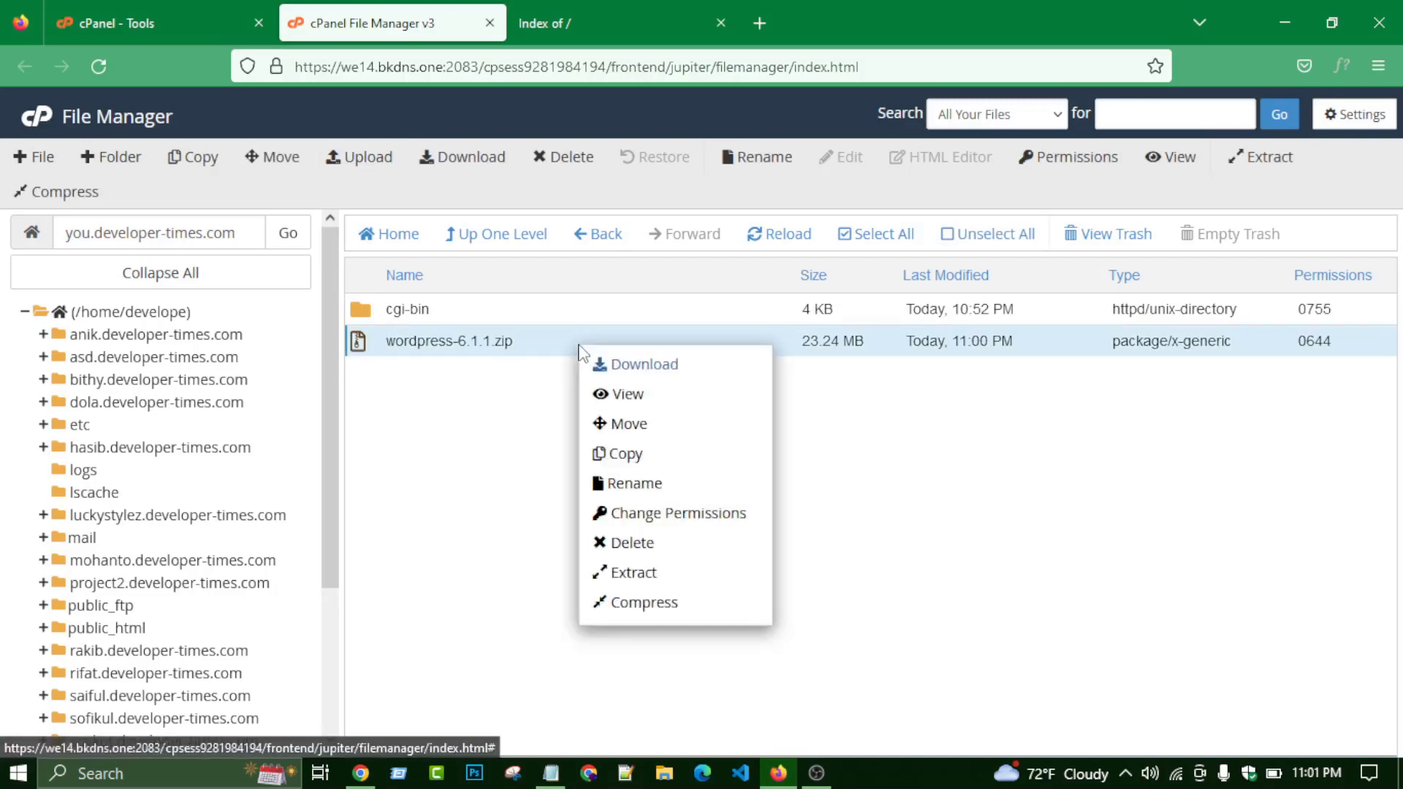
click(628, 576)
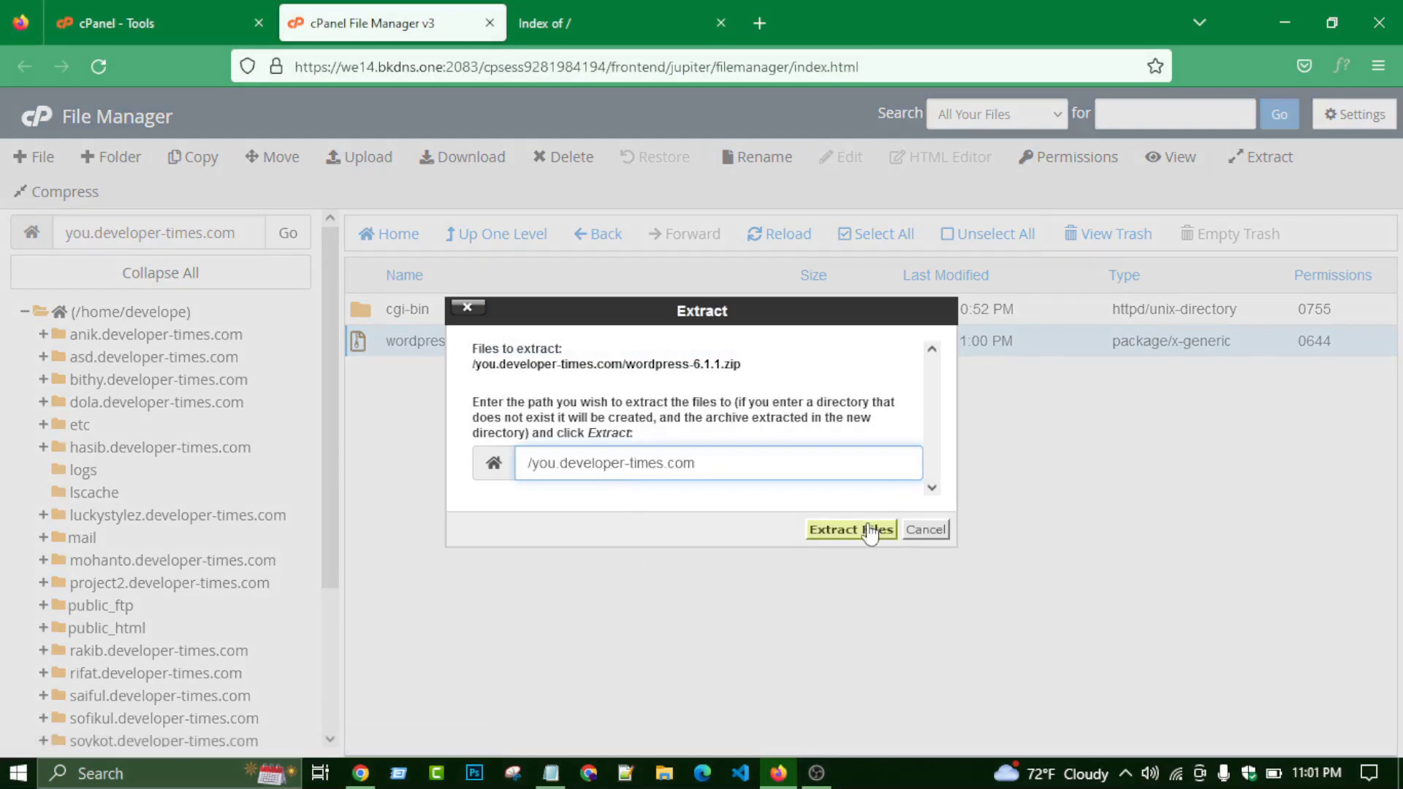
click(870, 531)
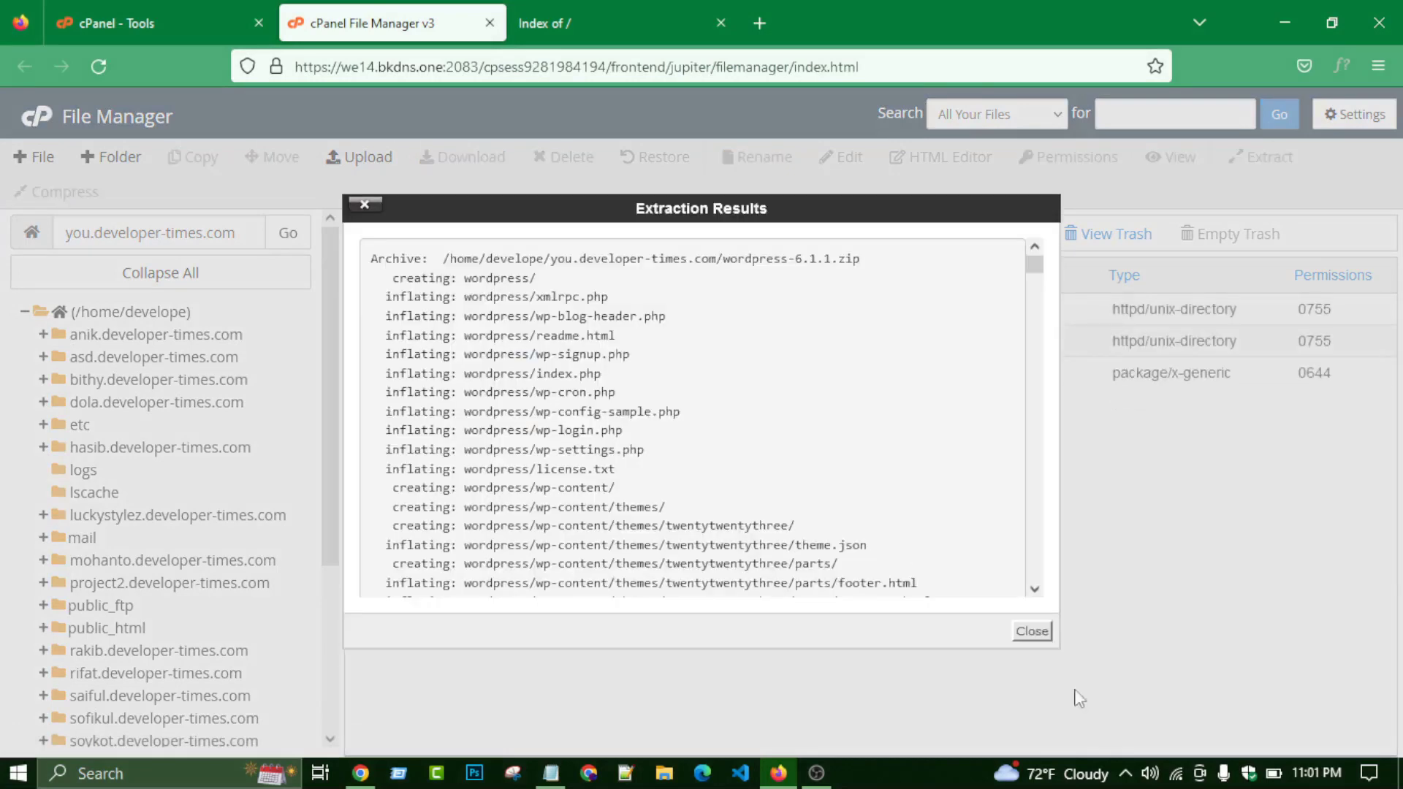
click(1032, 632)
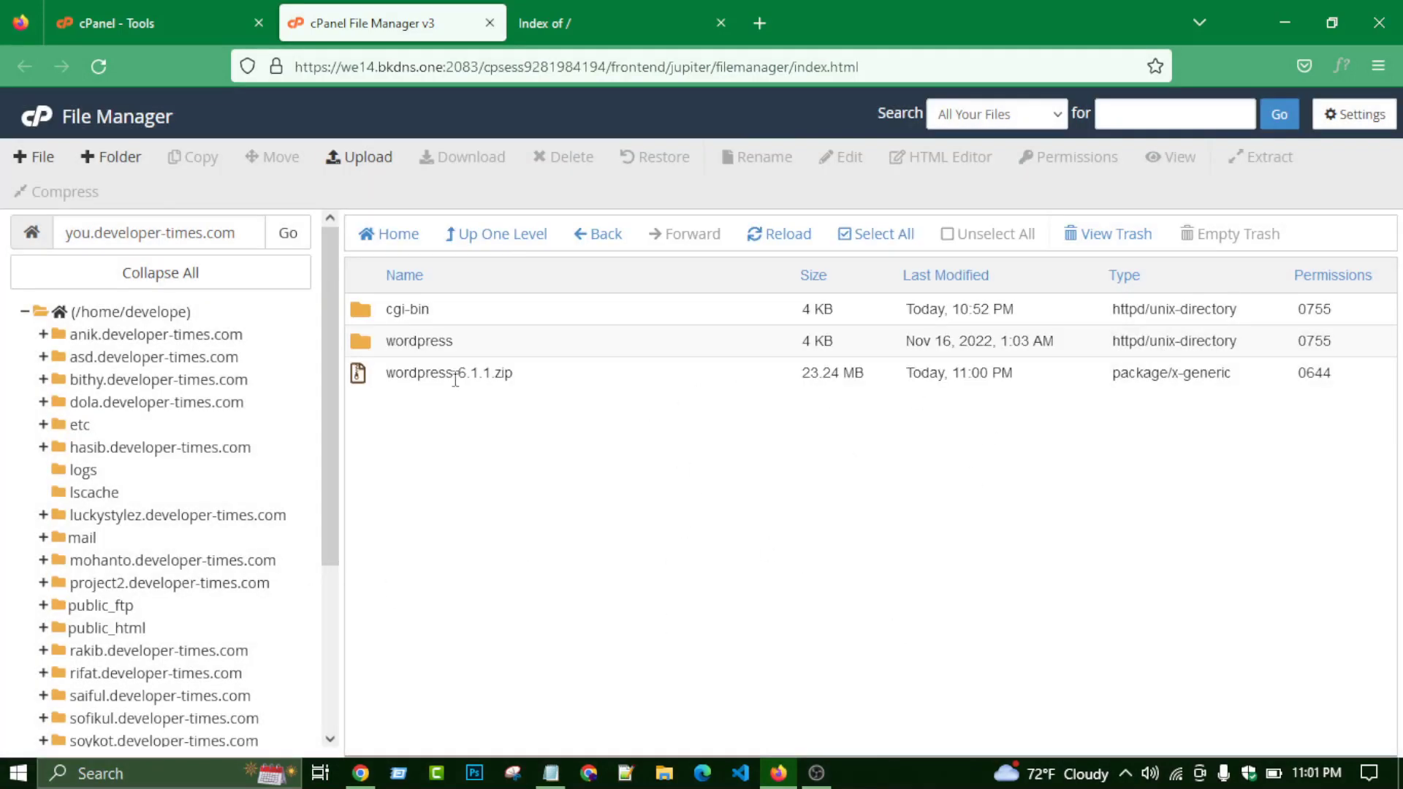
double_click(468, 343)
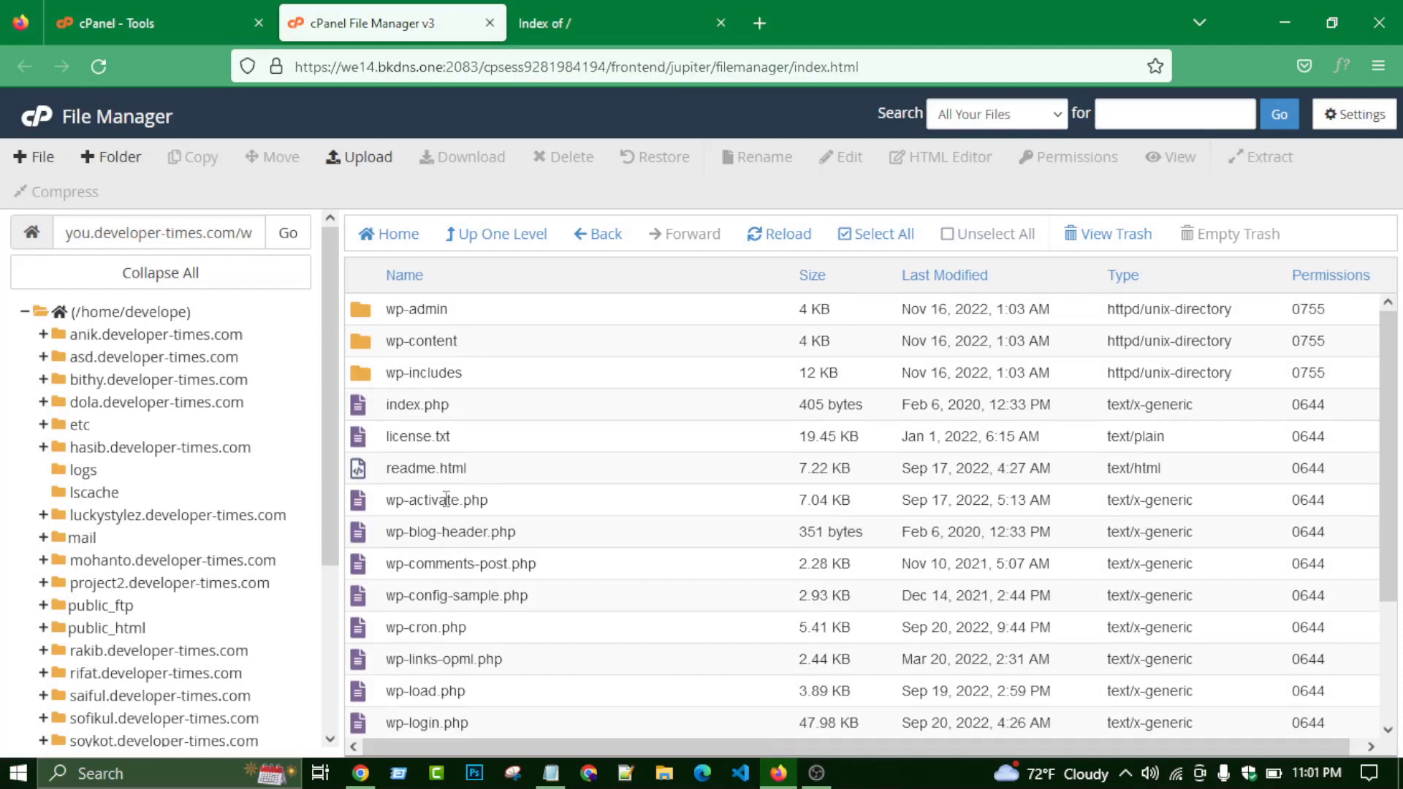
scroll(446, 500, down, 3)
scroll(445, 475, up, 3)
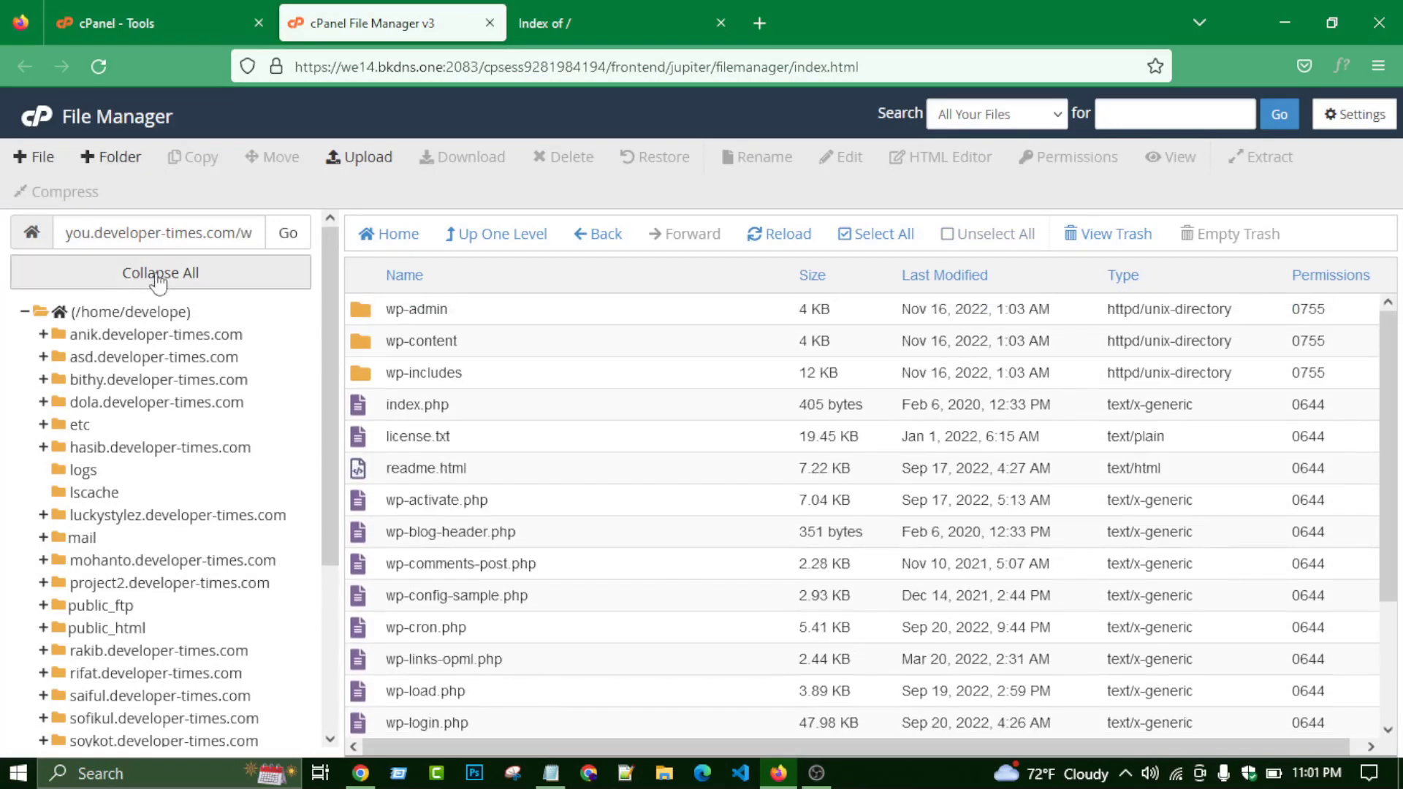
click(485, 236)
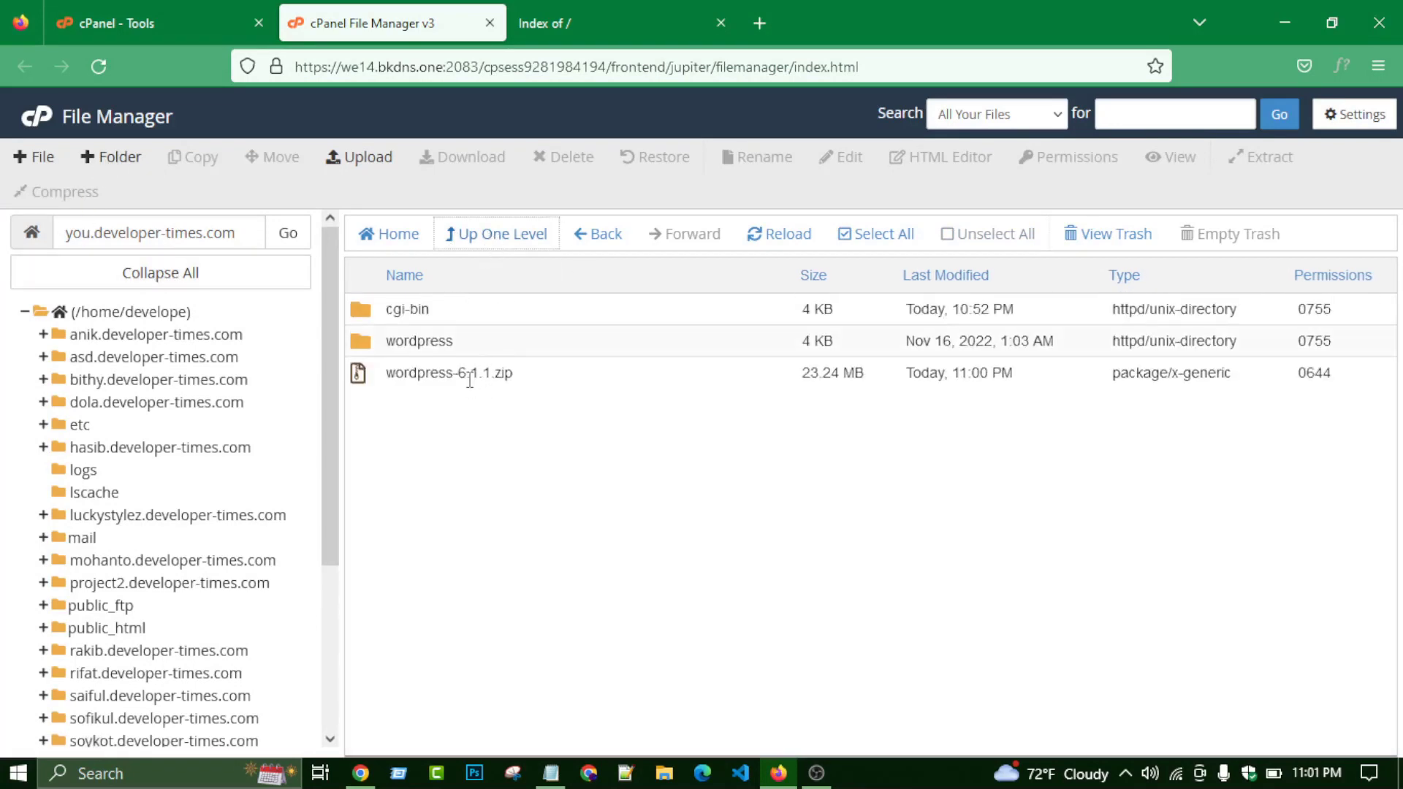
- Permanently delete wordpress-6.1.1.zip, skipping the trash, and open the wordpress folder
click(468, 374)
right_click(465, 372)
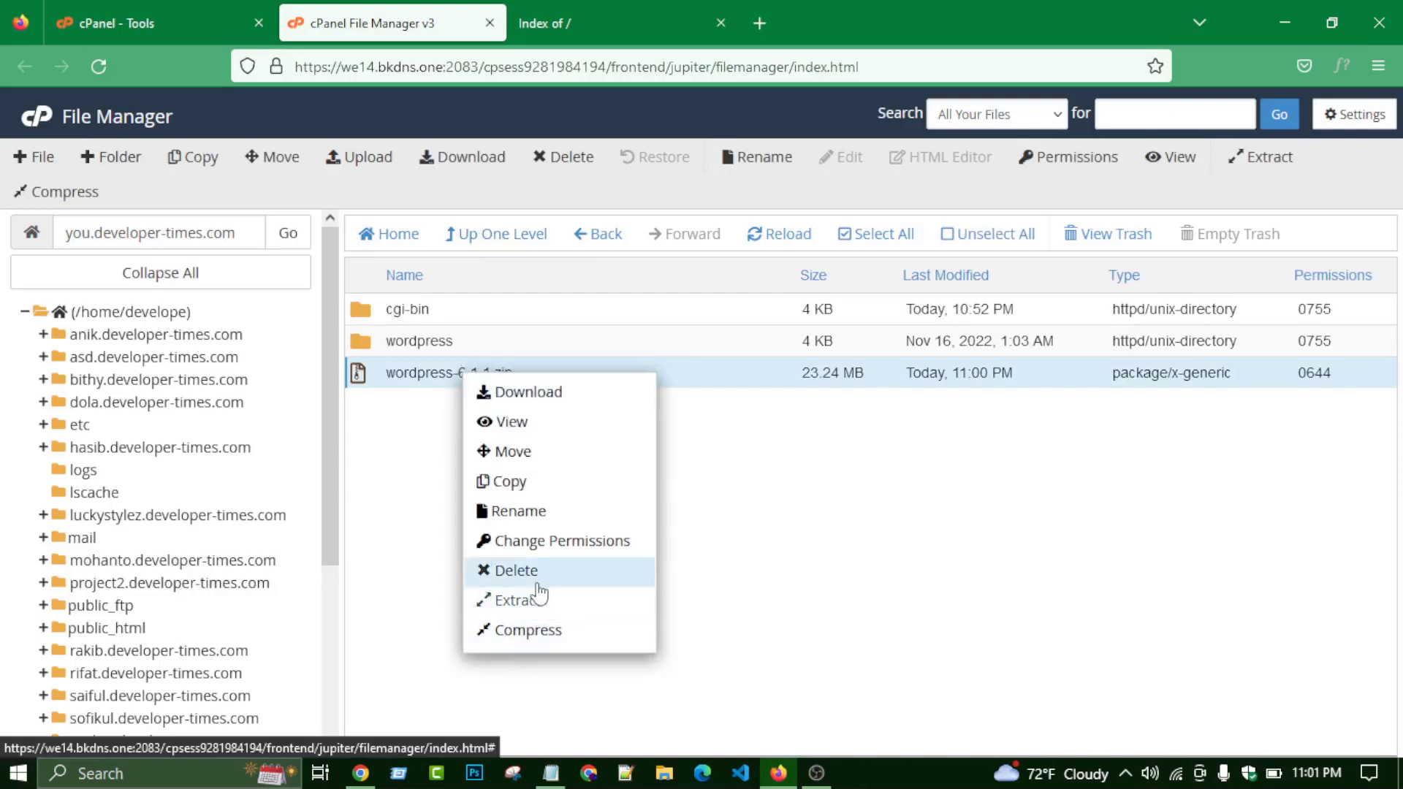
click(539, 586)
click(489, 430)
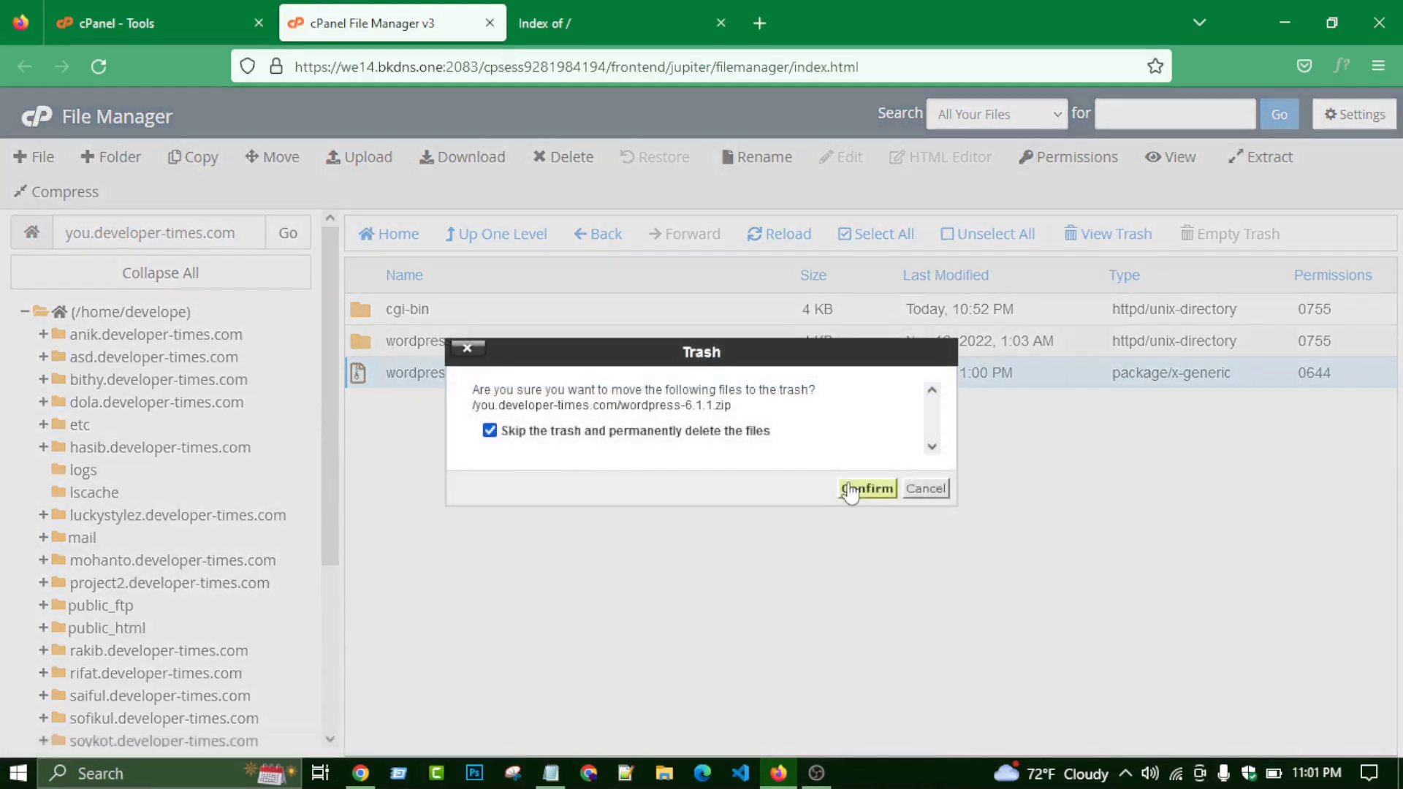
click(867, 488)
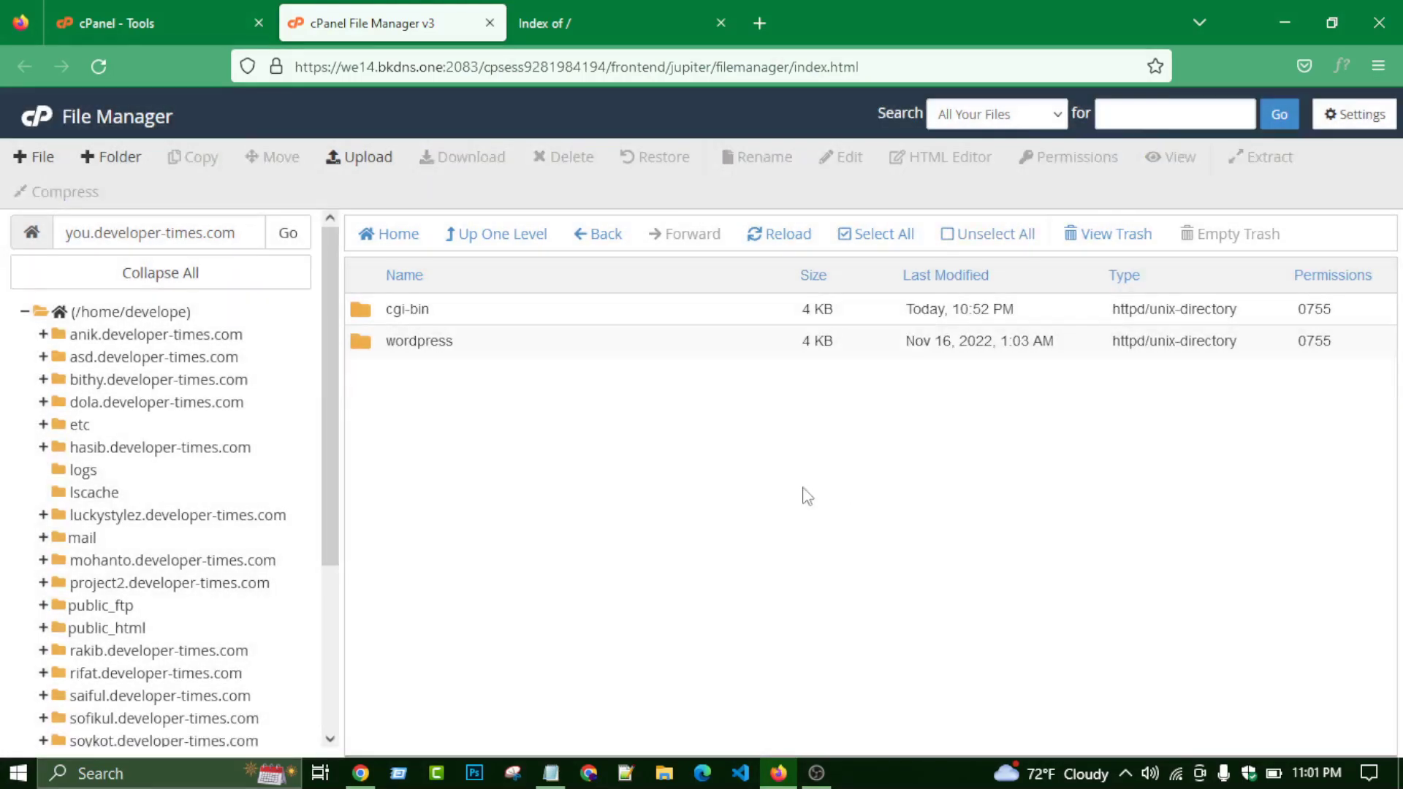
double_click(501, 342)
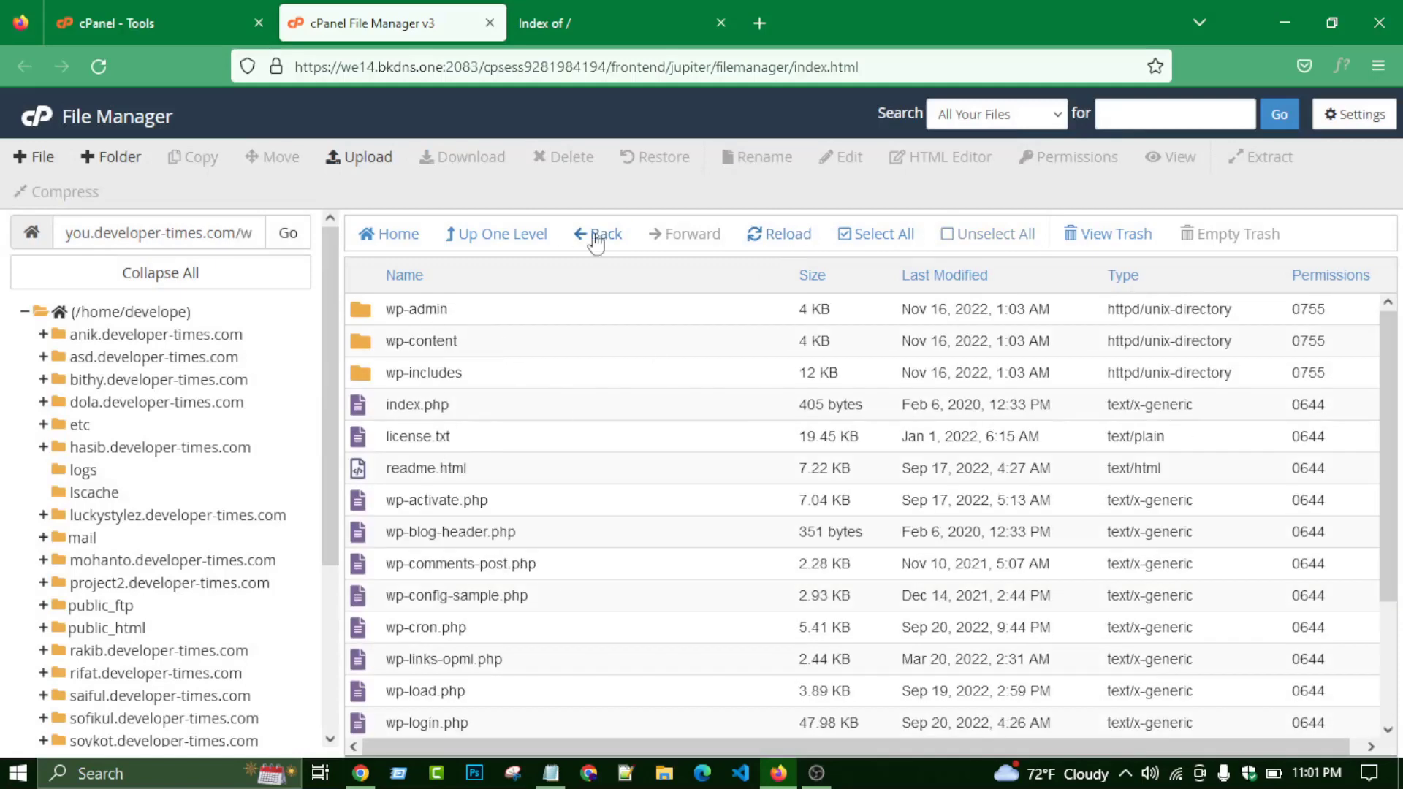
- Move every file in the wordpress folder to /you.developer-times.com/
click(864, 249)
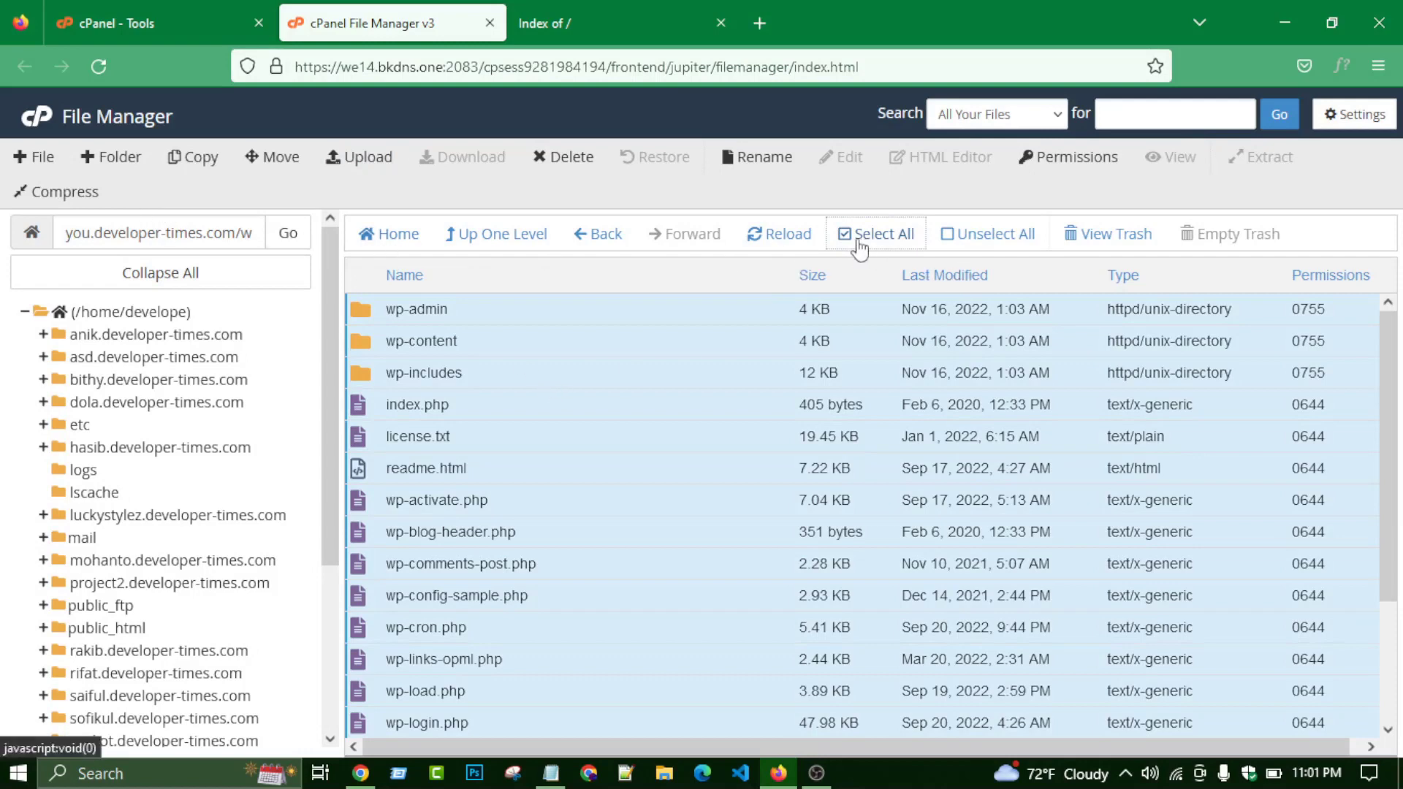
click(272, 157)
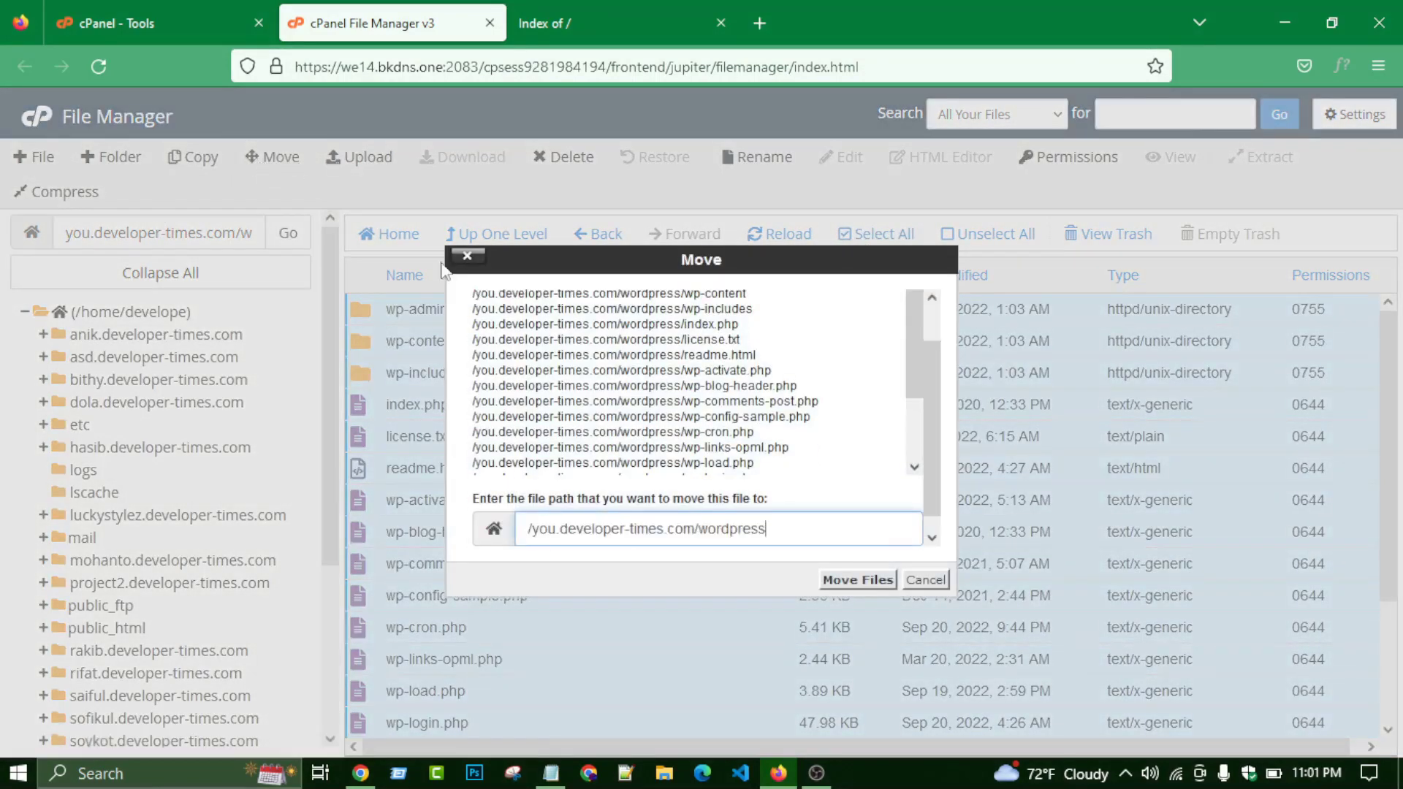
drag(764, 527, 711, 538)
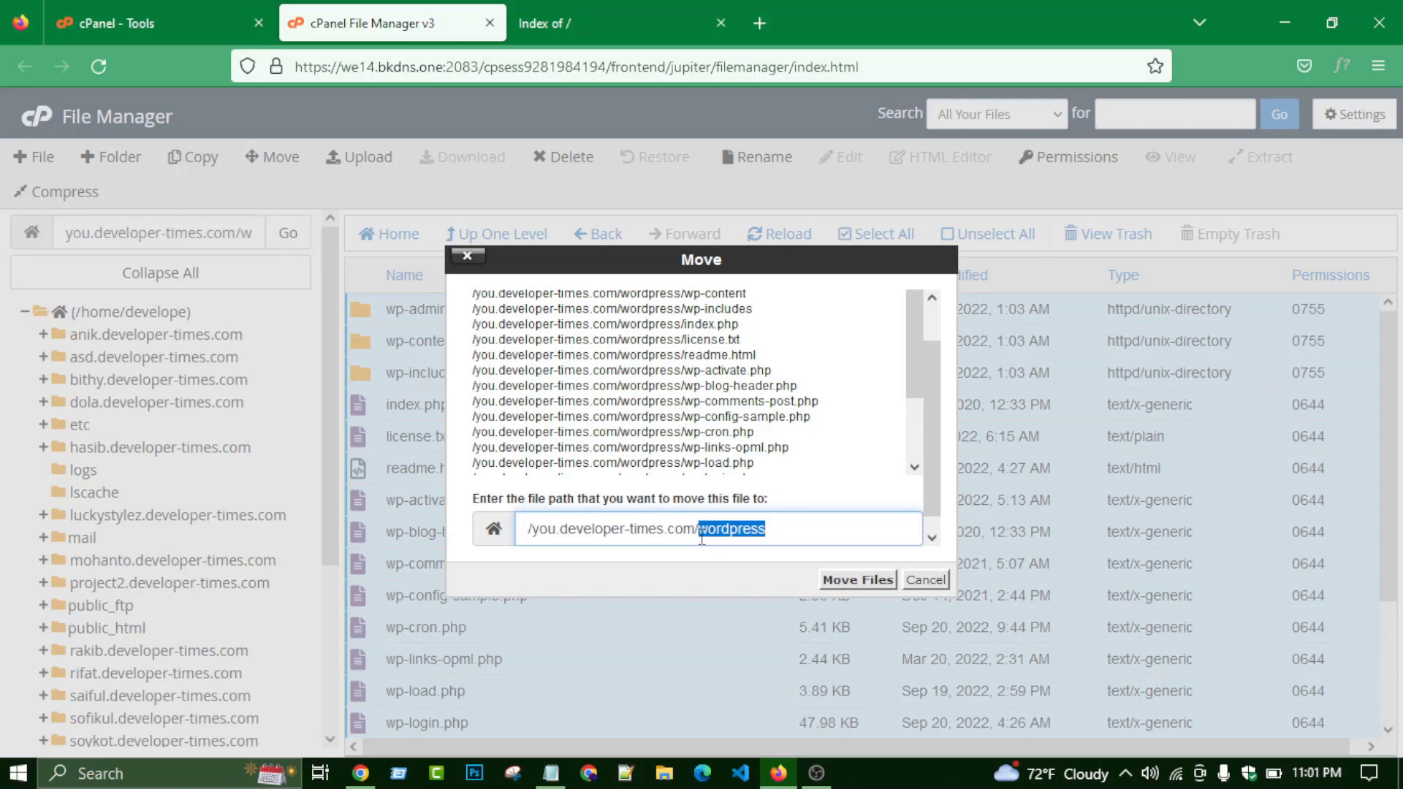
key(BackSpace)
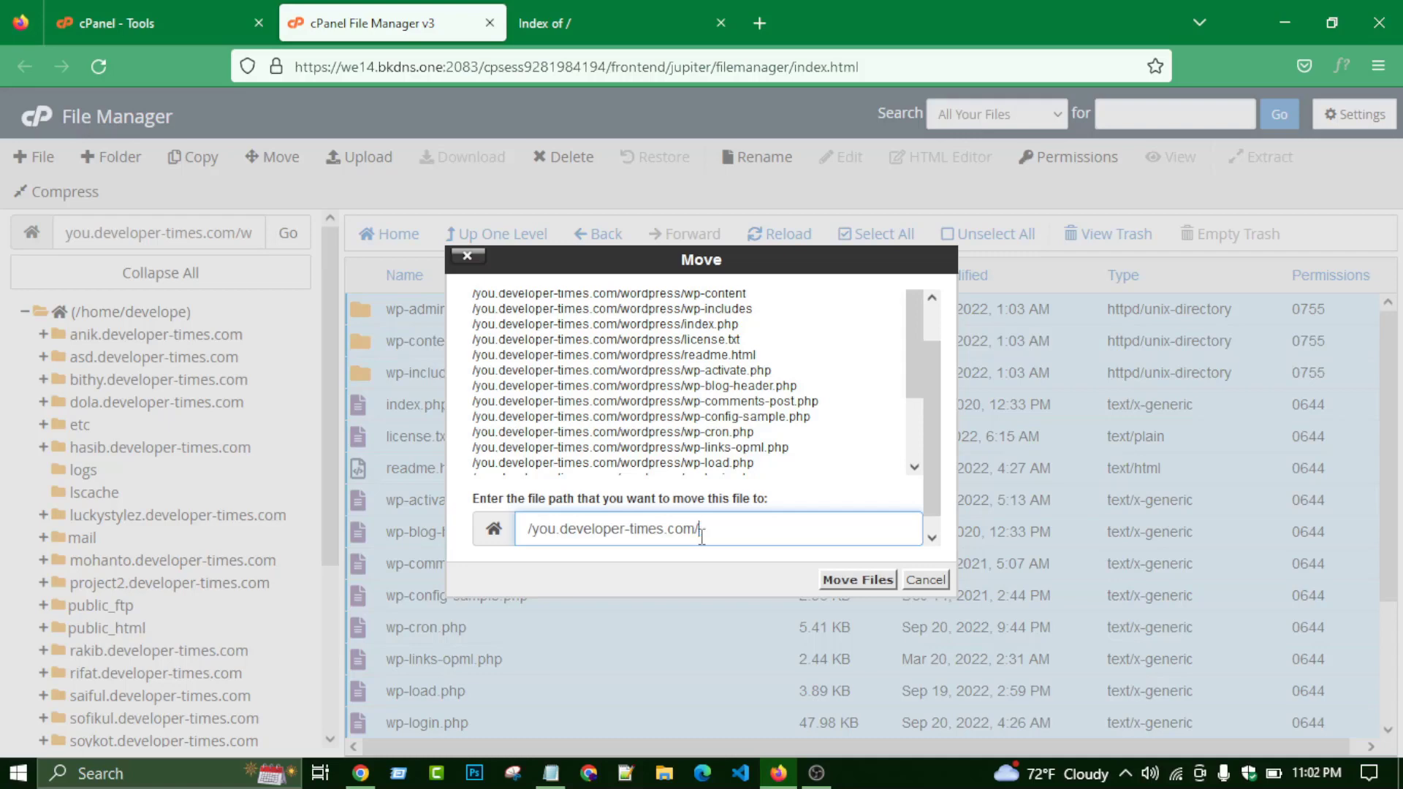
click(857, 579)
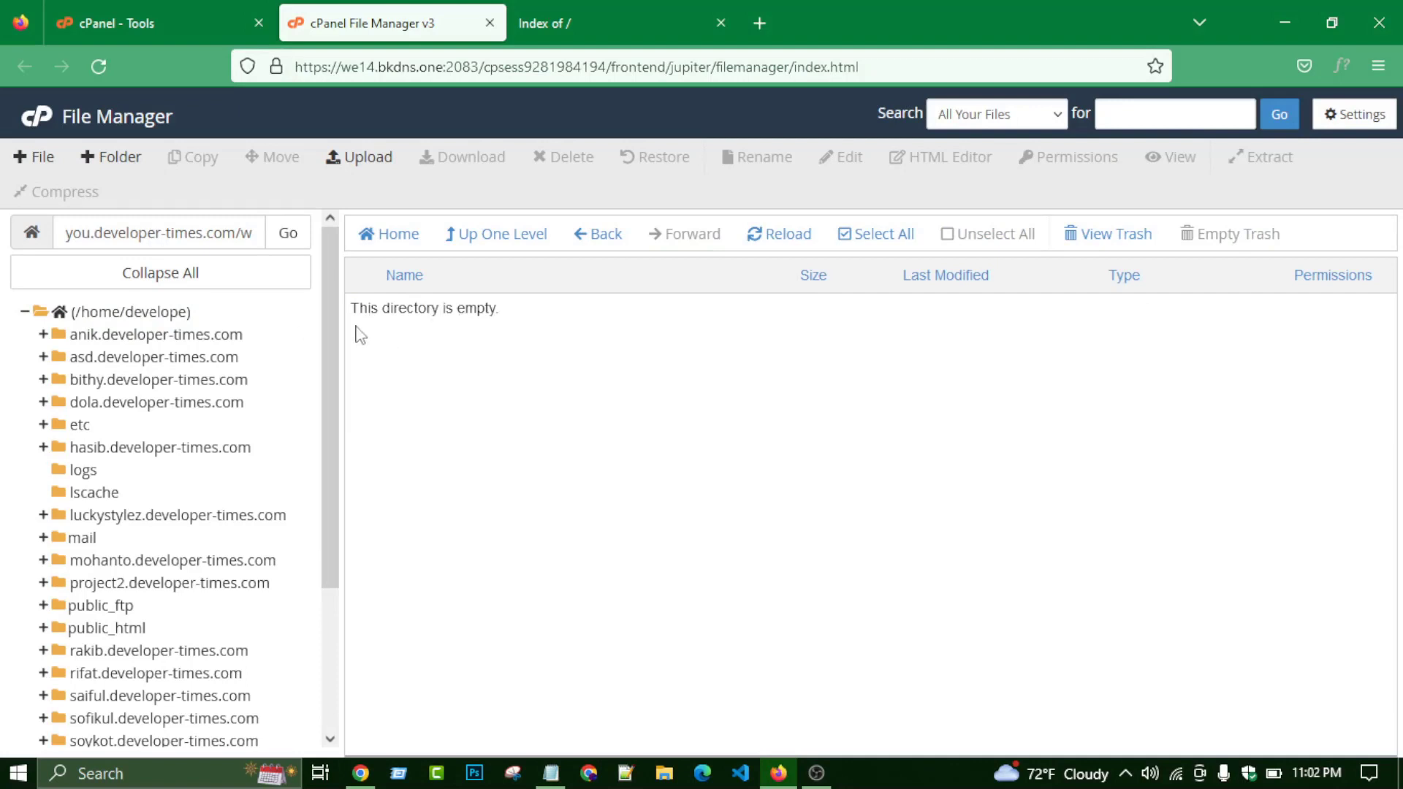
drag(355, 332, 492, 439)
click(491, 438)
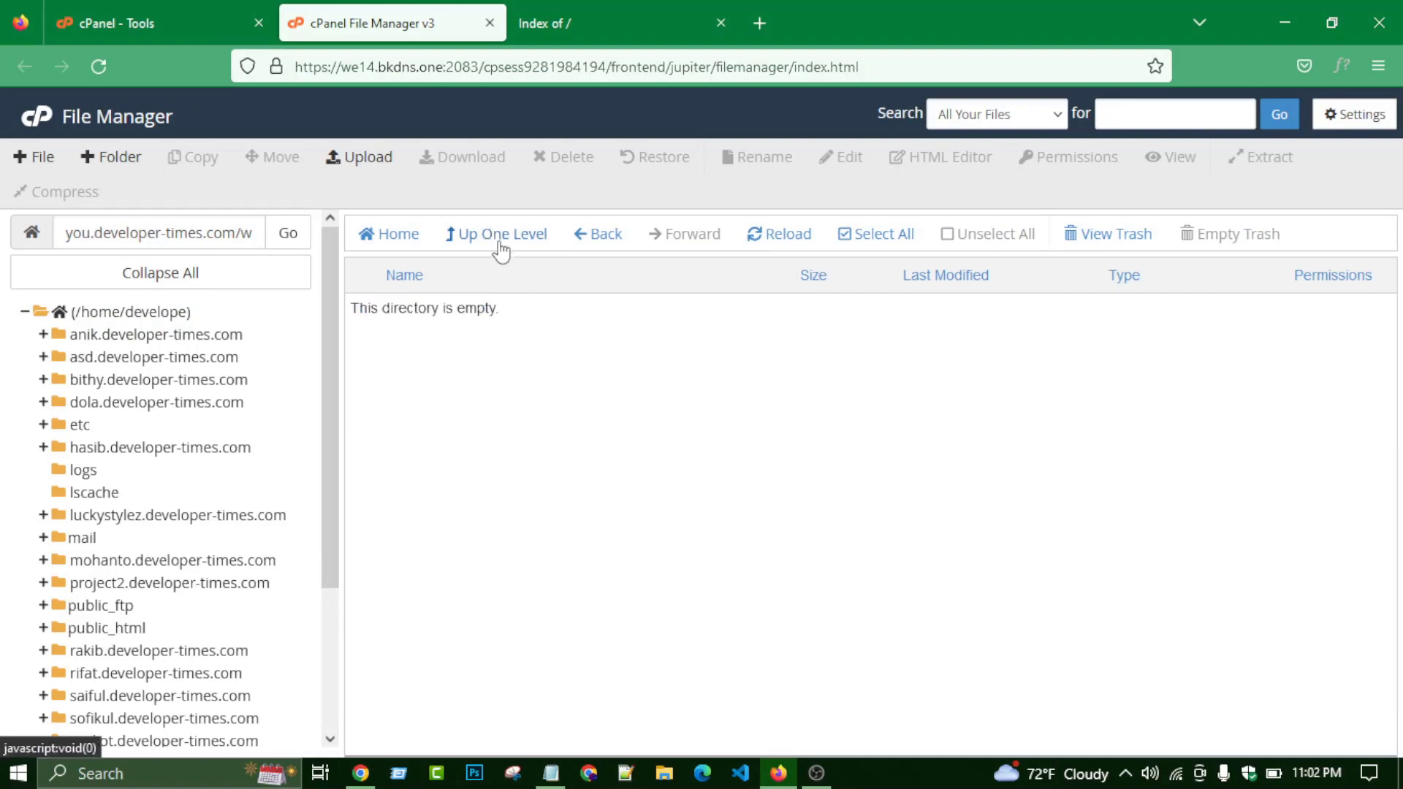
- Return to the site root and select the now-empty wordpress folder
click(495, 234)
scroll(380, 409, down, 3)
scroll(378, 410, up, 3)
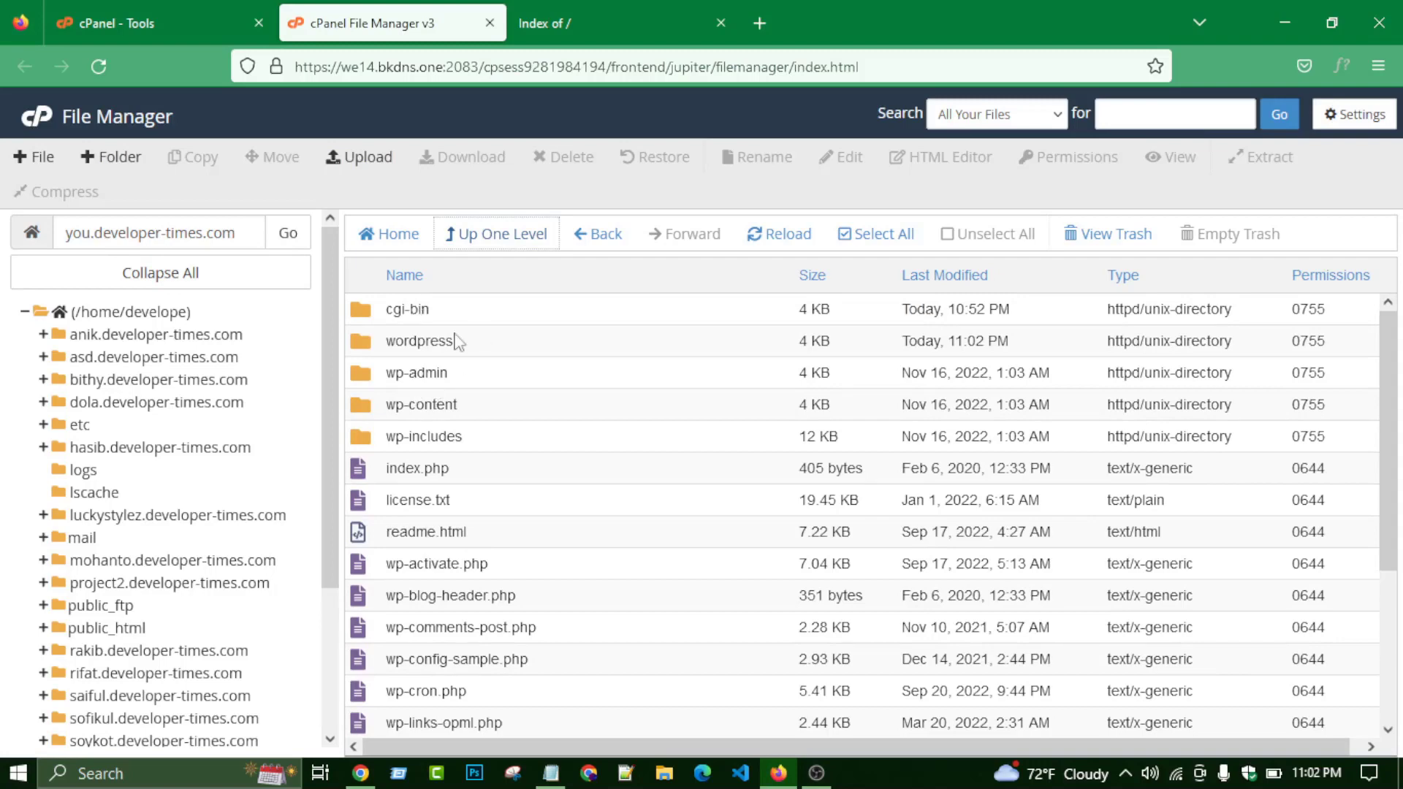
click(496, 345)
- Permanently delete the empty wordpress folder, skipping the trash
right_click(555, 343)
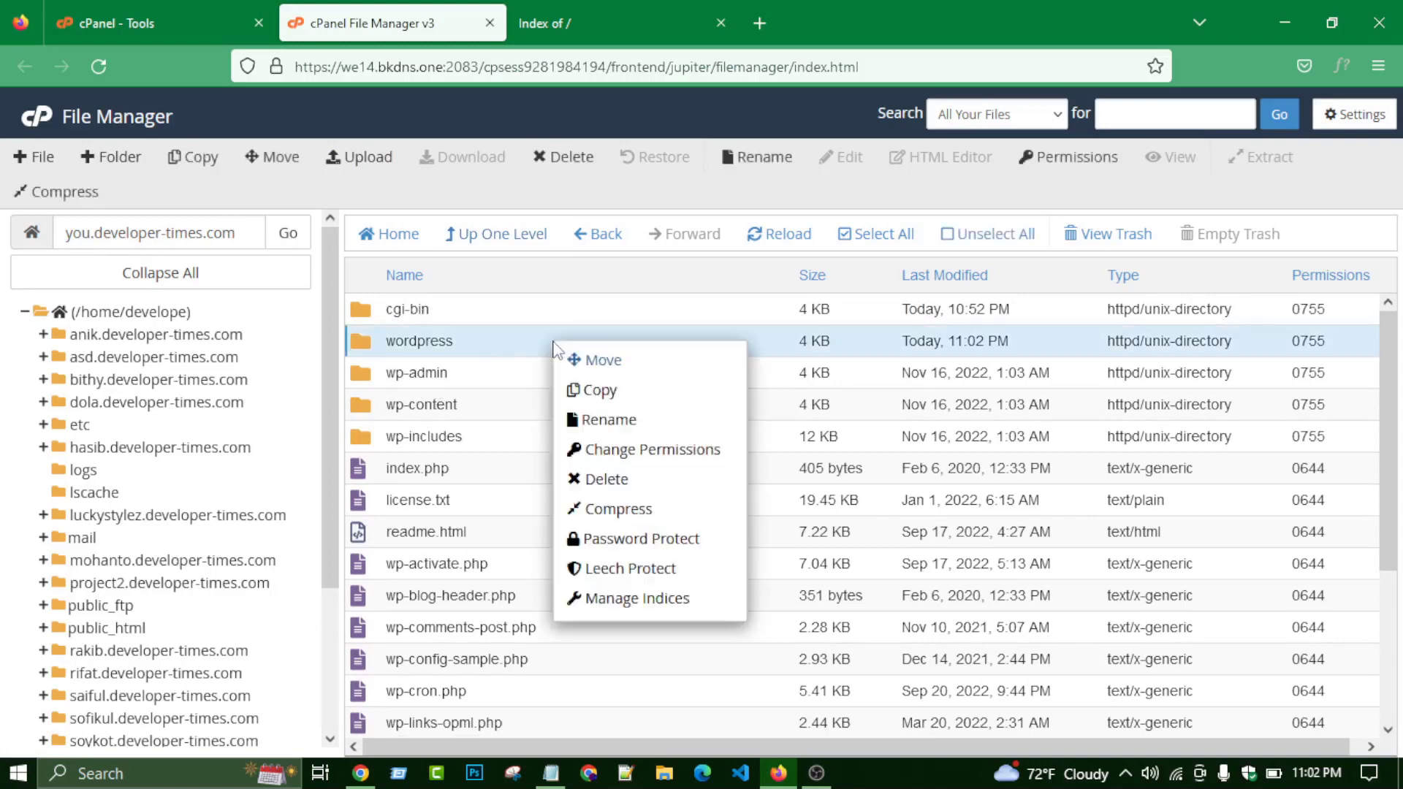
click(622, 480)
click(488, 432)
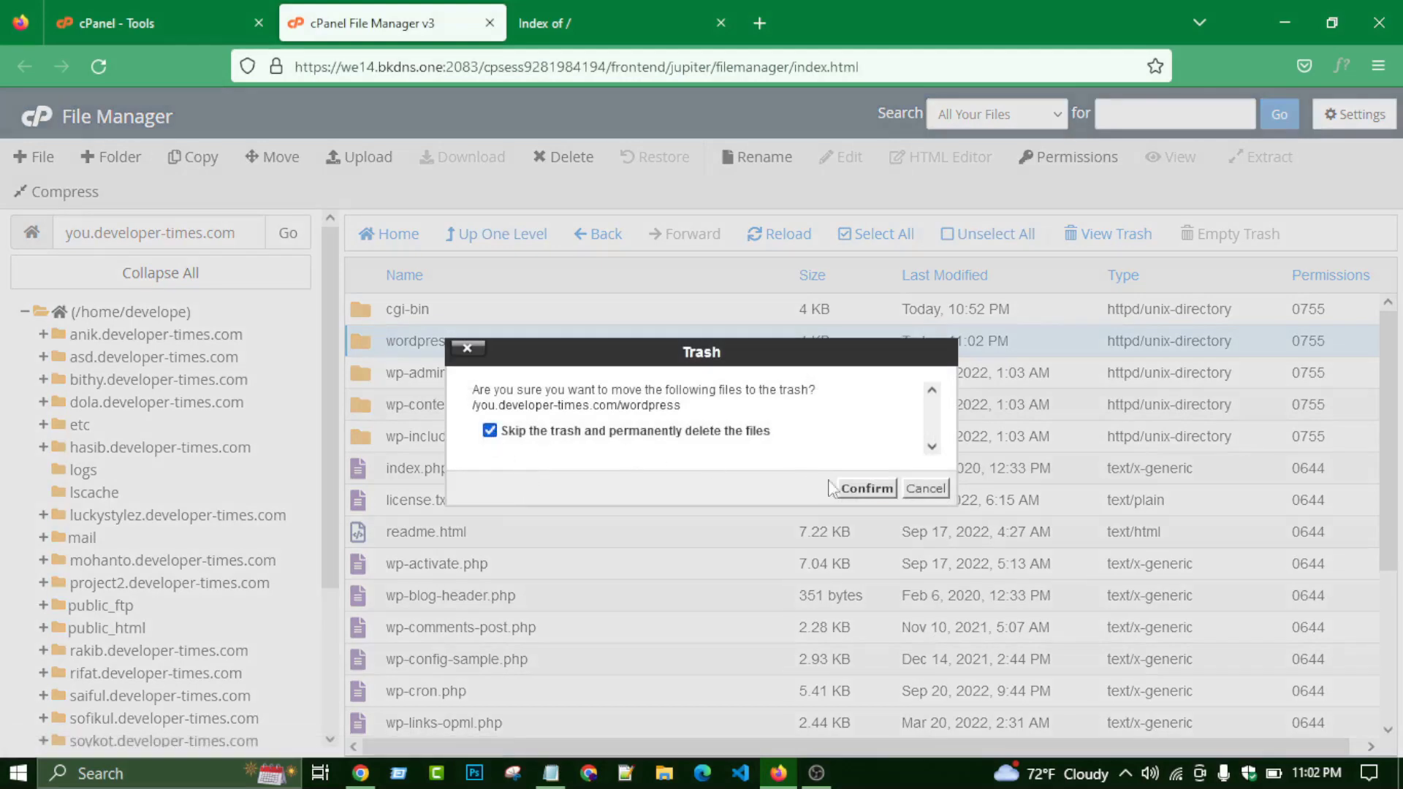
click(855, 488)
scroll(470, 416, up, 3)
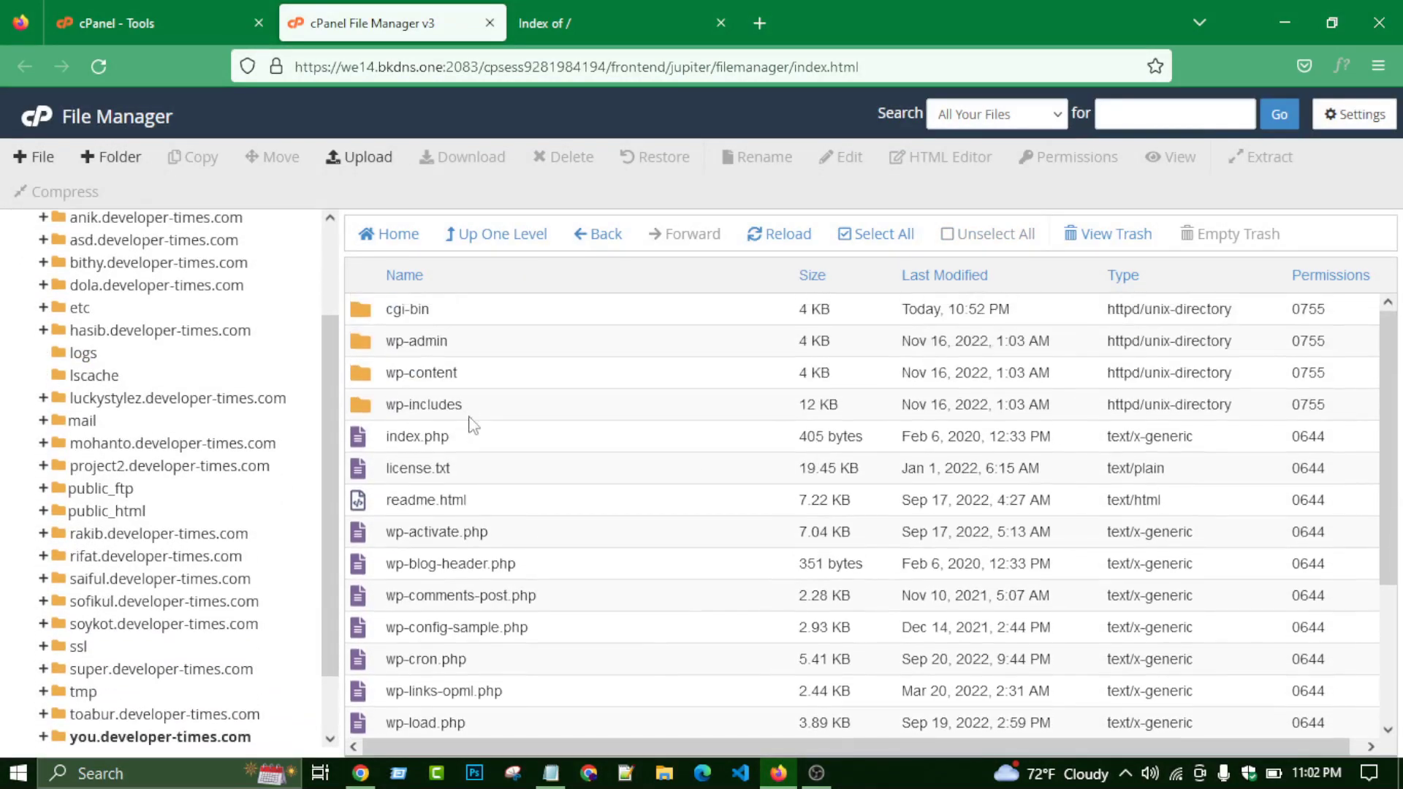
scroll(431, 394, down, 5)
scroll(429, 395, up, 5)
scroll(460, 314, down, 5)
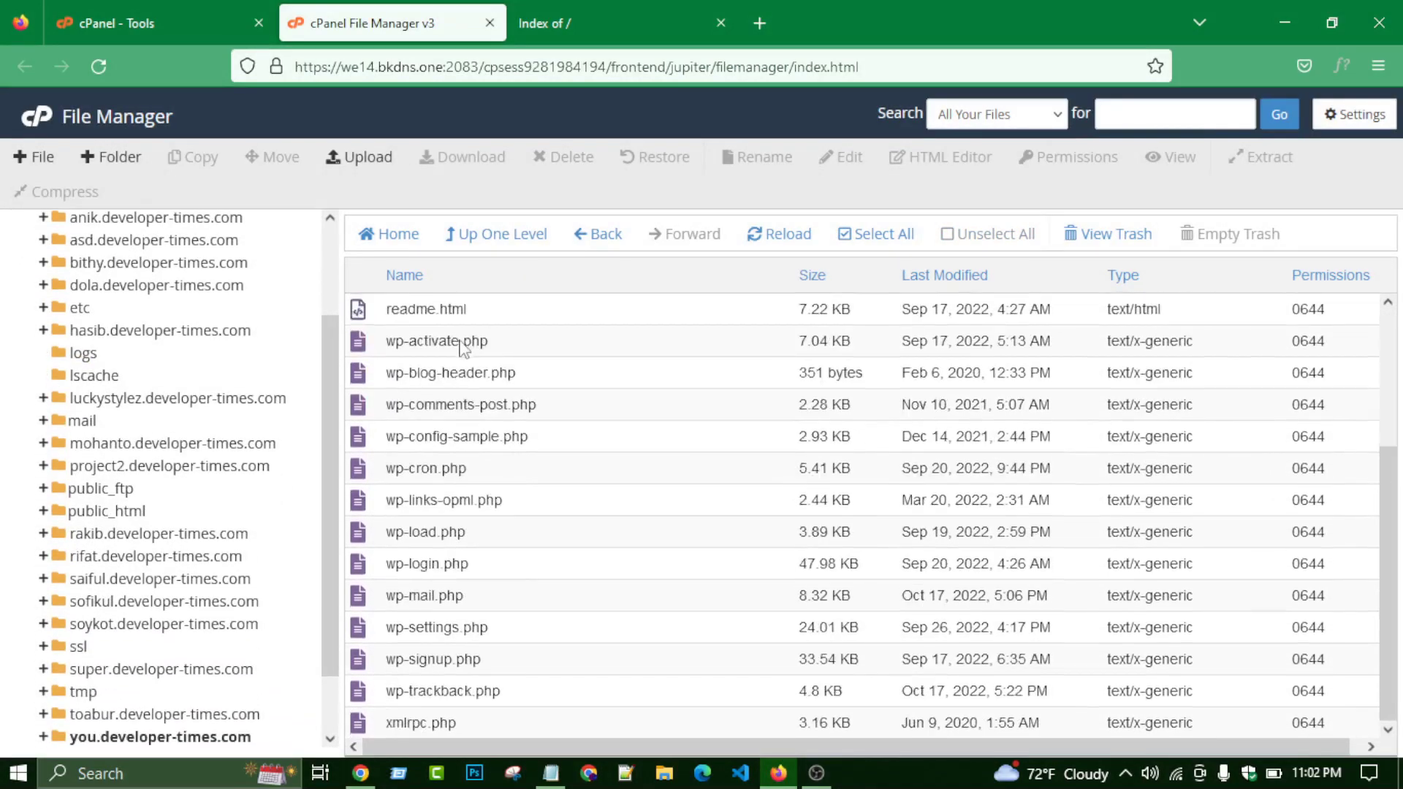
scroll(460, 314, up, 5)
- Copy the site's domain from the path field, close the Index of / page, and open a blank tab
click(620, 20)
click(396, 35)
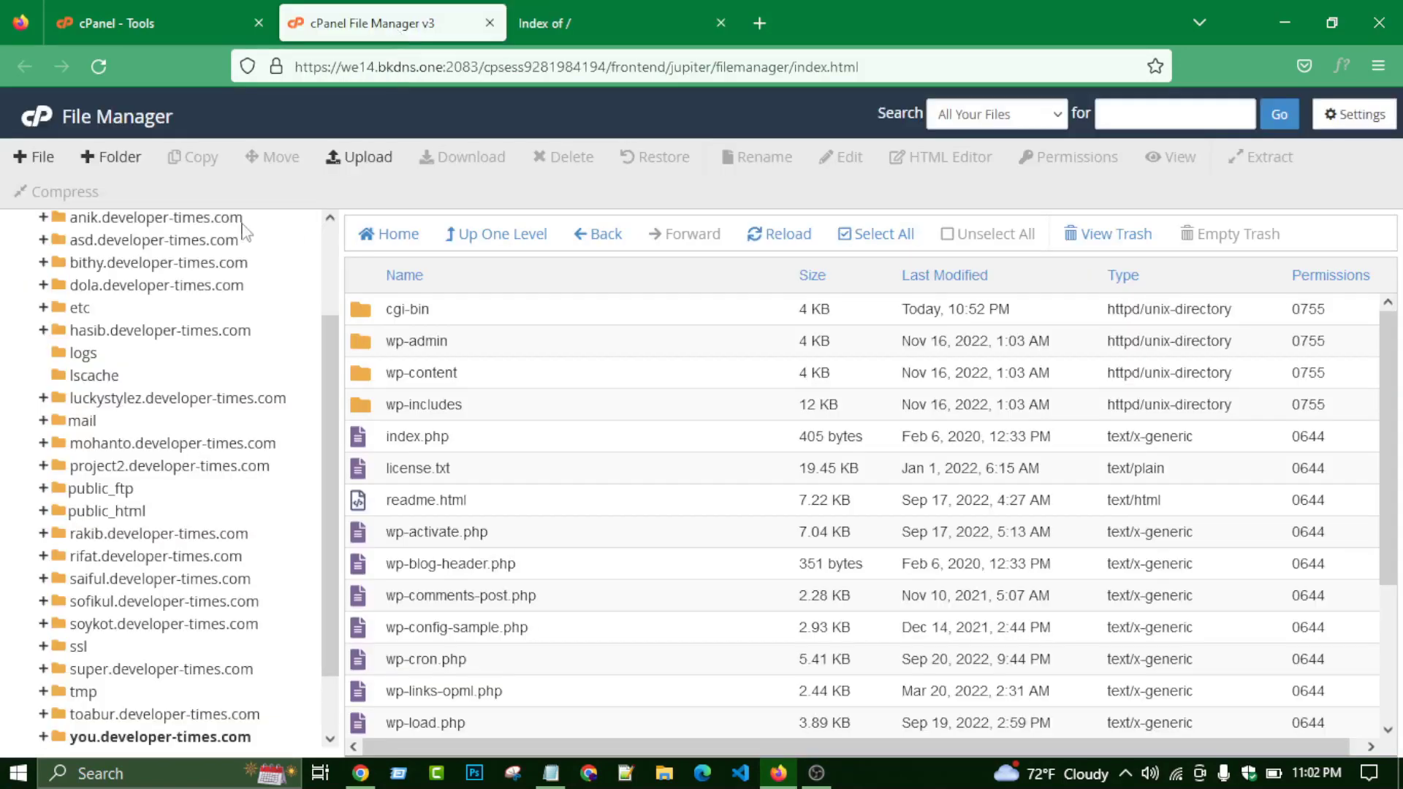
scroll(161, 332, up, 3)
click(191, 238)
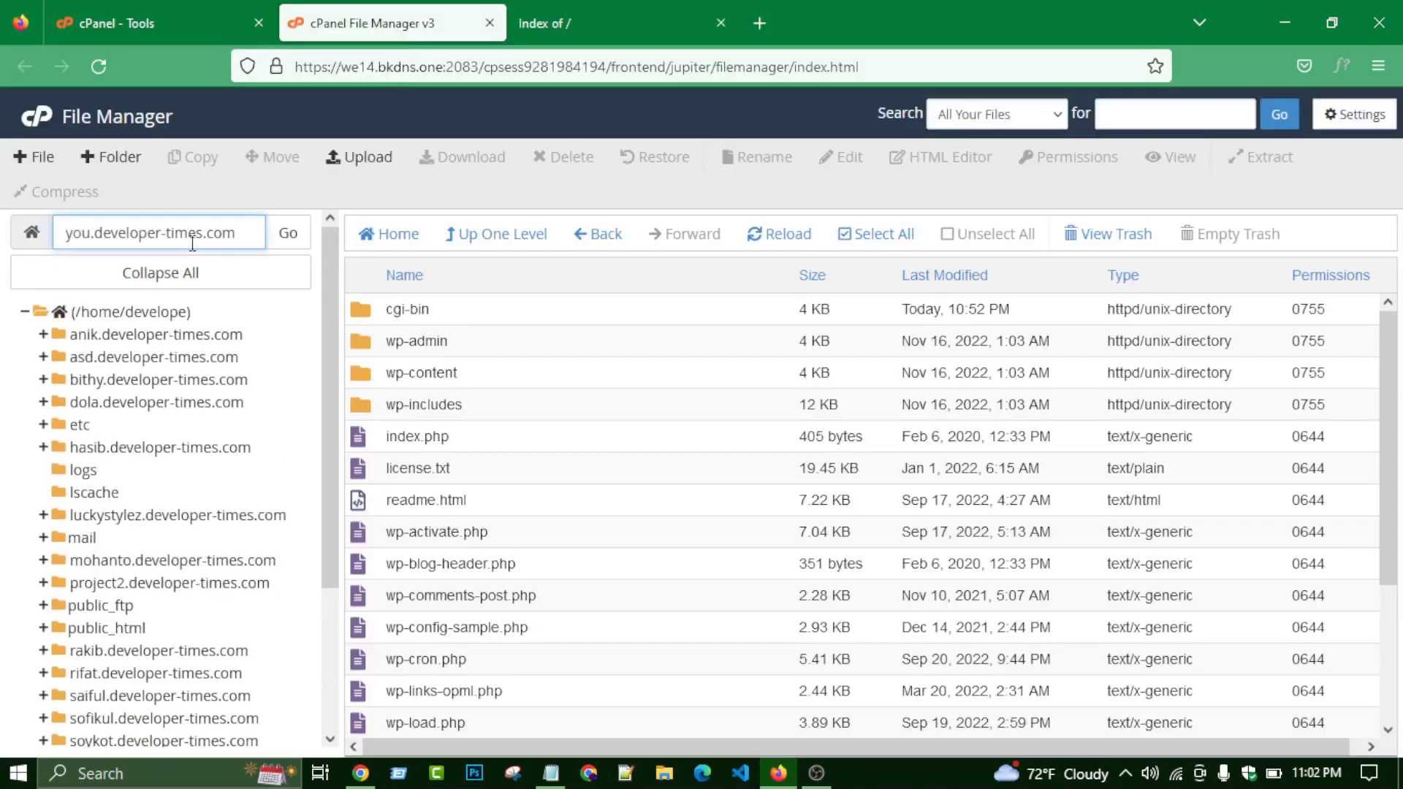
triple_click(192, 244)
key(ctrl+c)
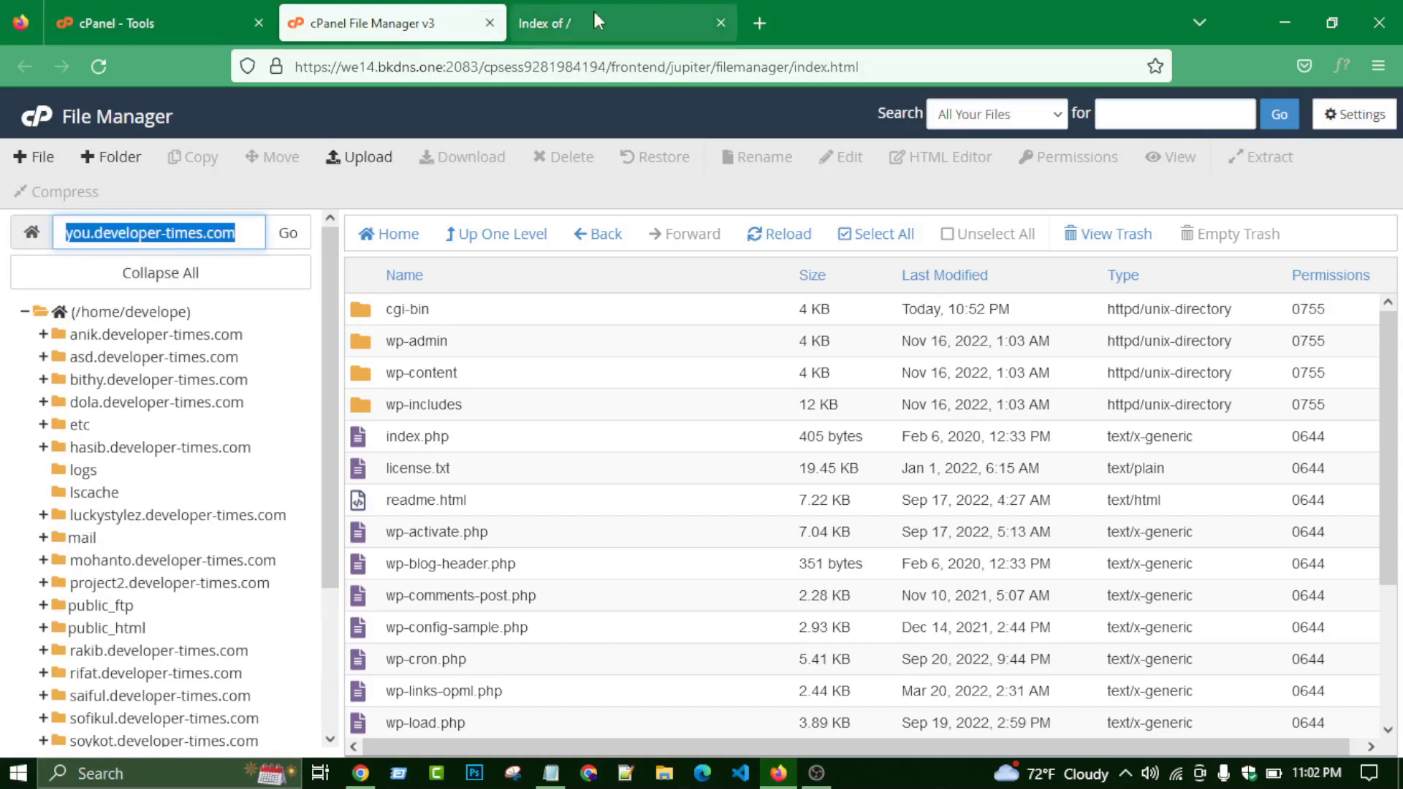
click(594, 9)
click(721, 22)
click(529, 23)
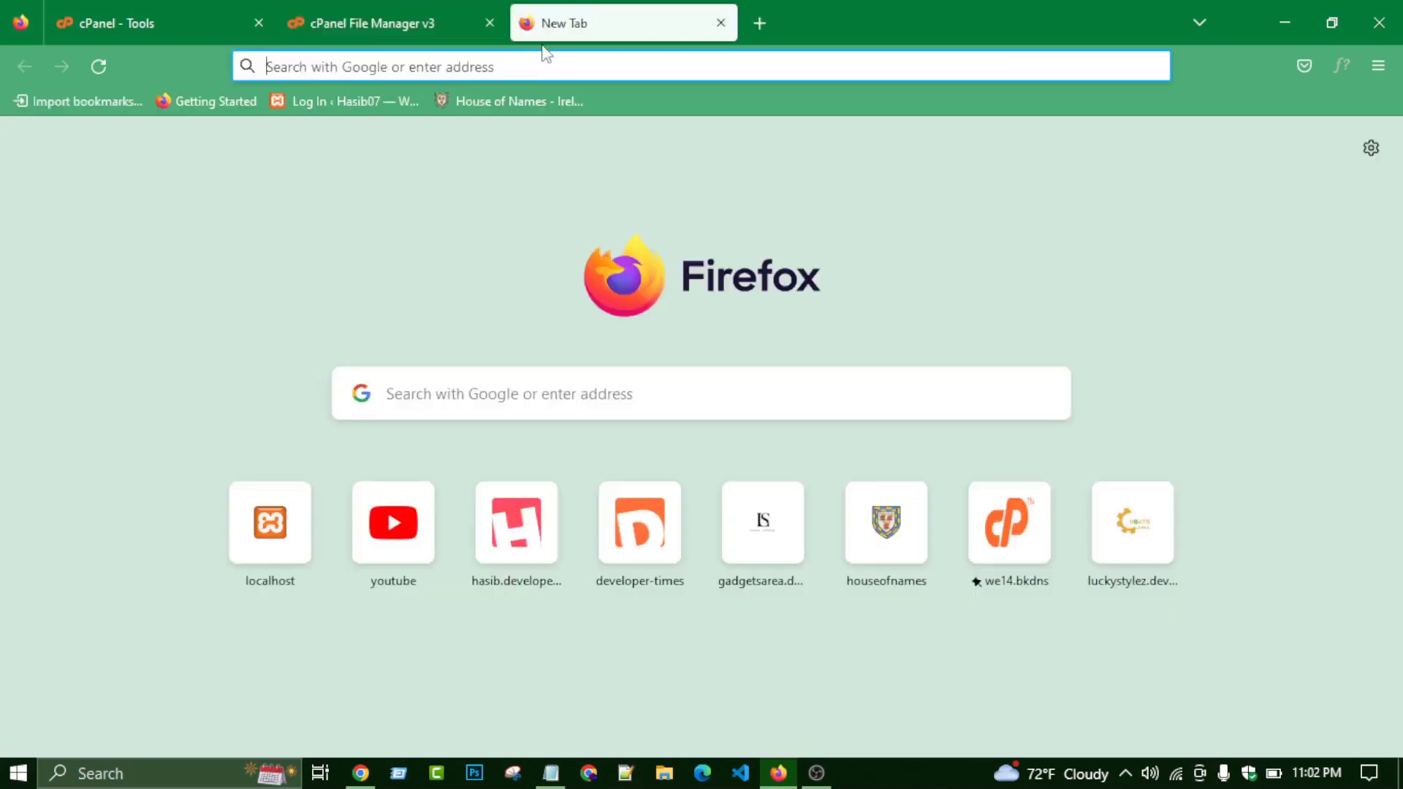
- Load you.developer-times.com to start the WordPress installer and continue with English (United States)
click(544, 59)
key(ctrl+v)
key(Return)
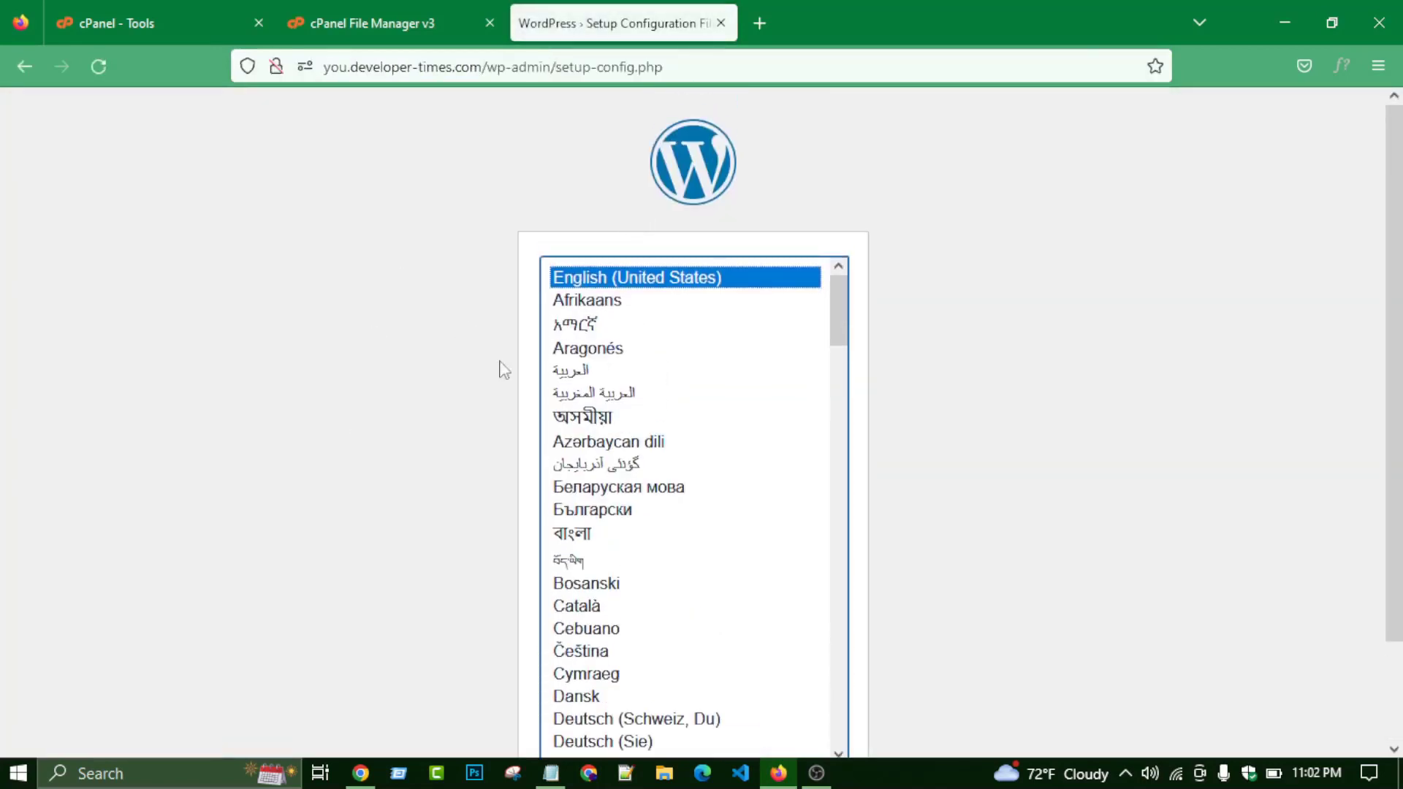
scroll(648, 311, down, 4)
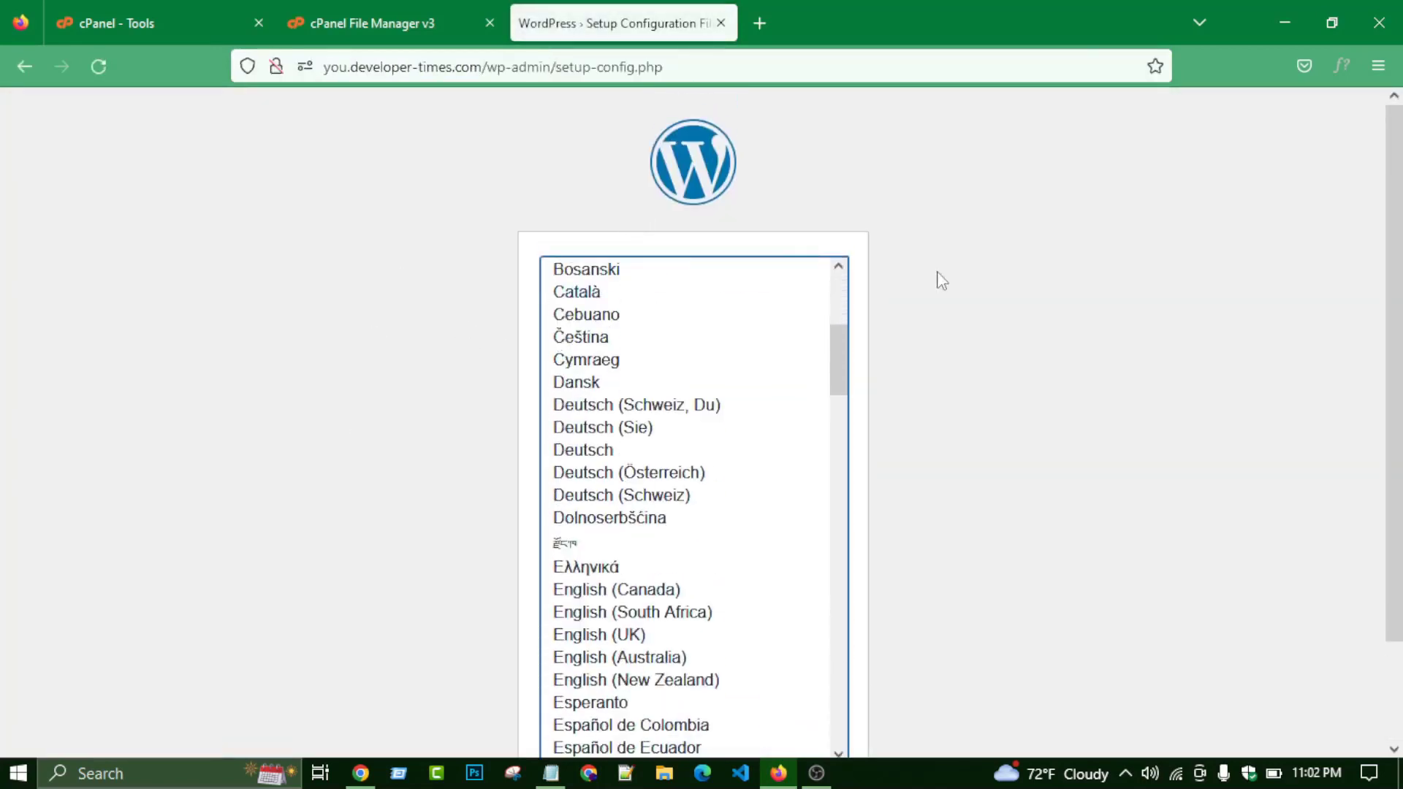
scroll(936, 278, down, 1)
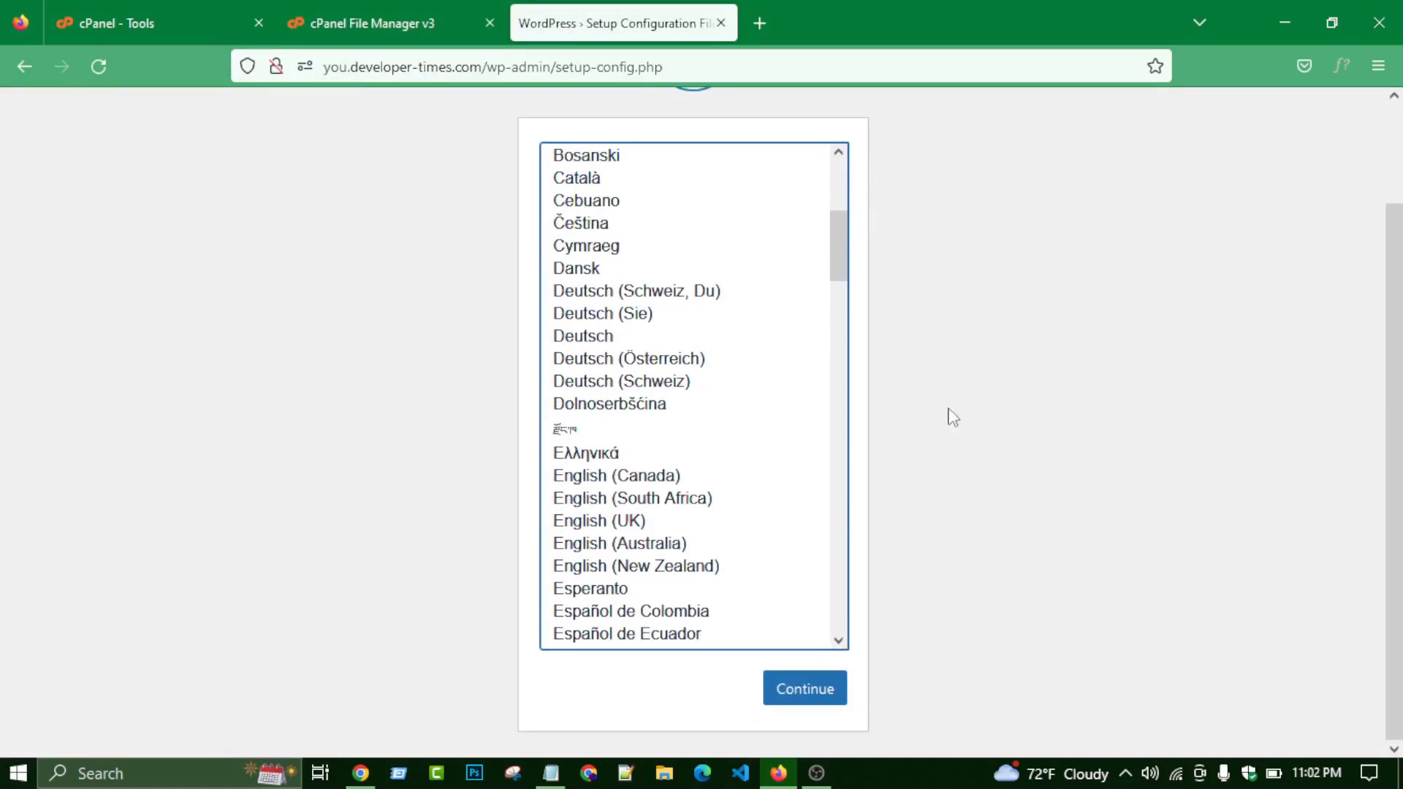
scroll(787, 398, up, 5)
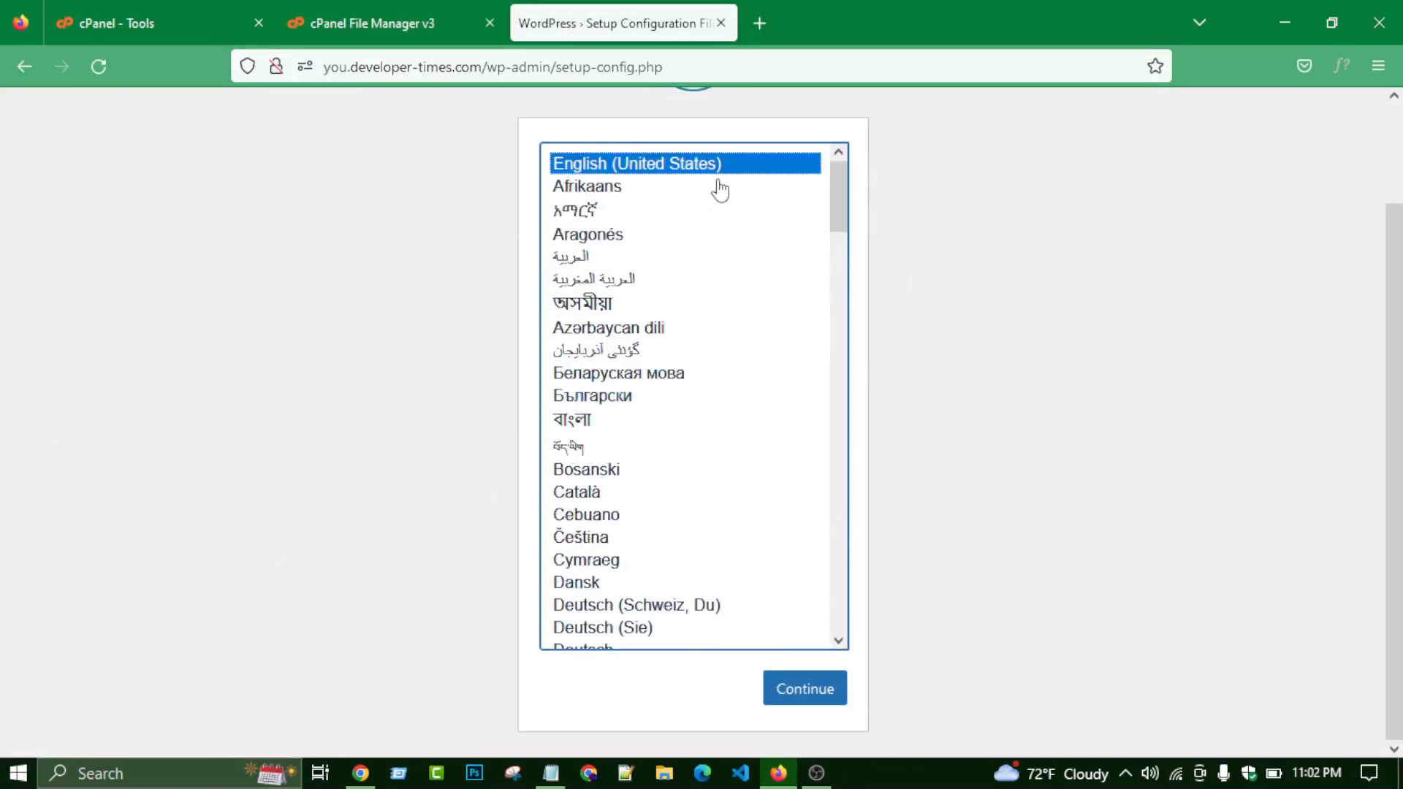
click(830, 692)
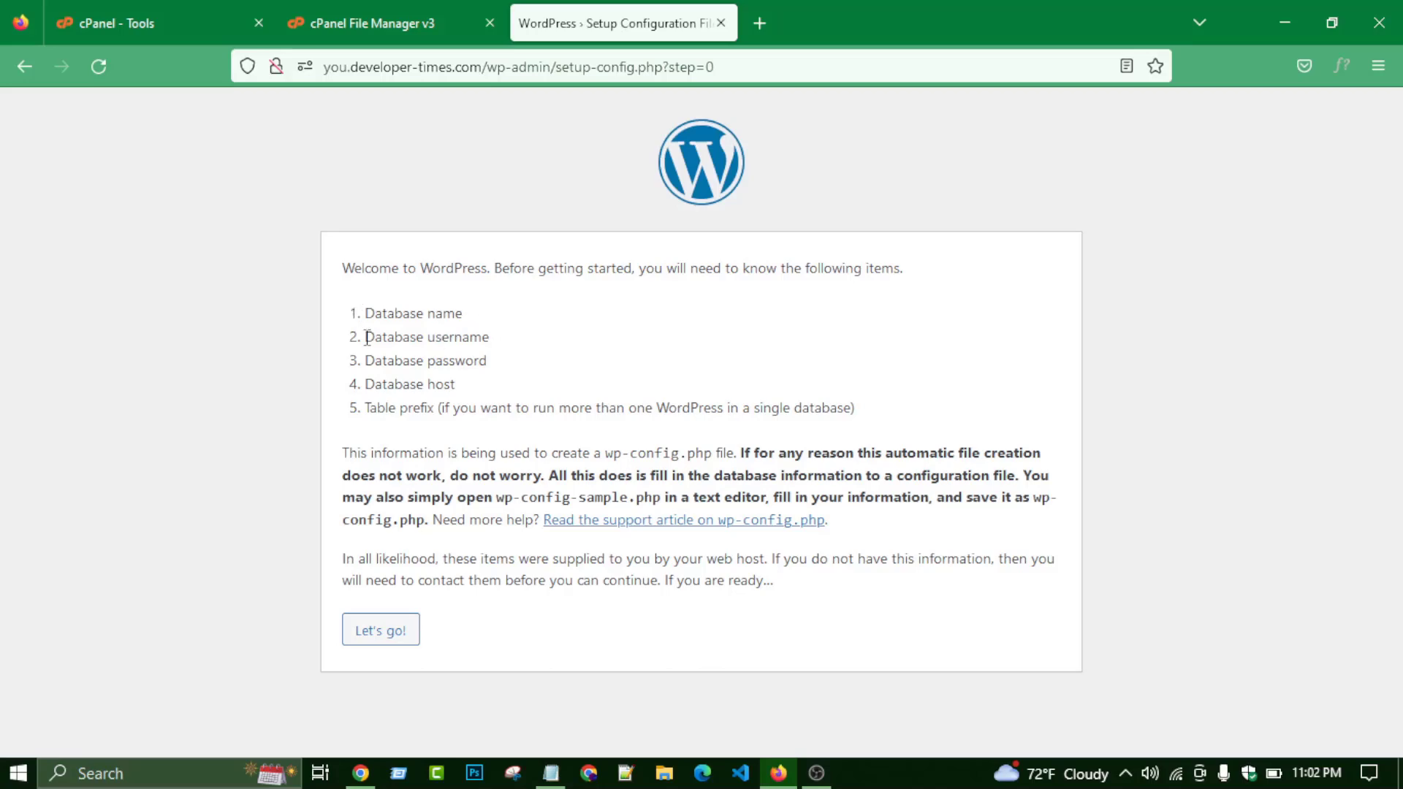
- Review the required database details and saved credentials, then proceed with Let's go!
drag(367, 337, 523, 345)
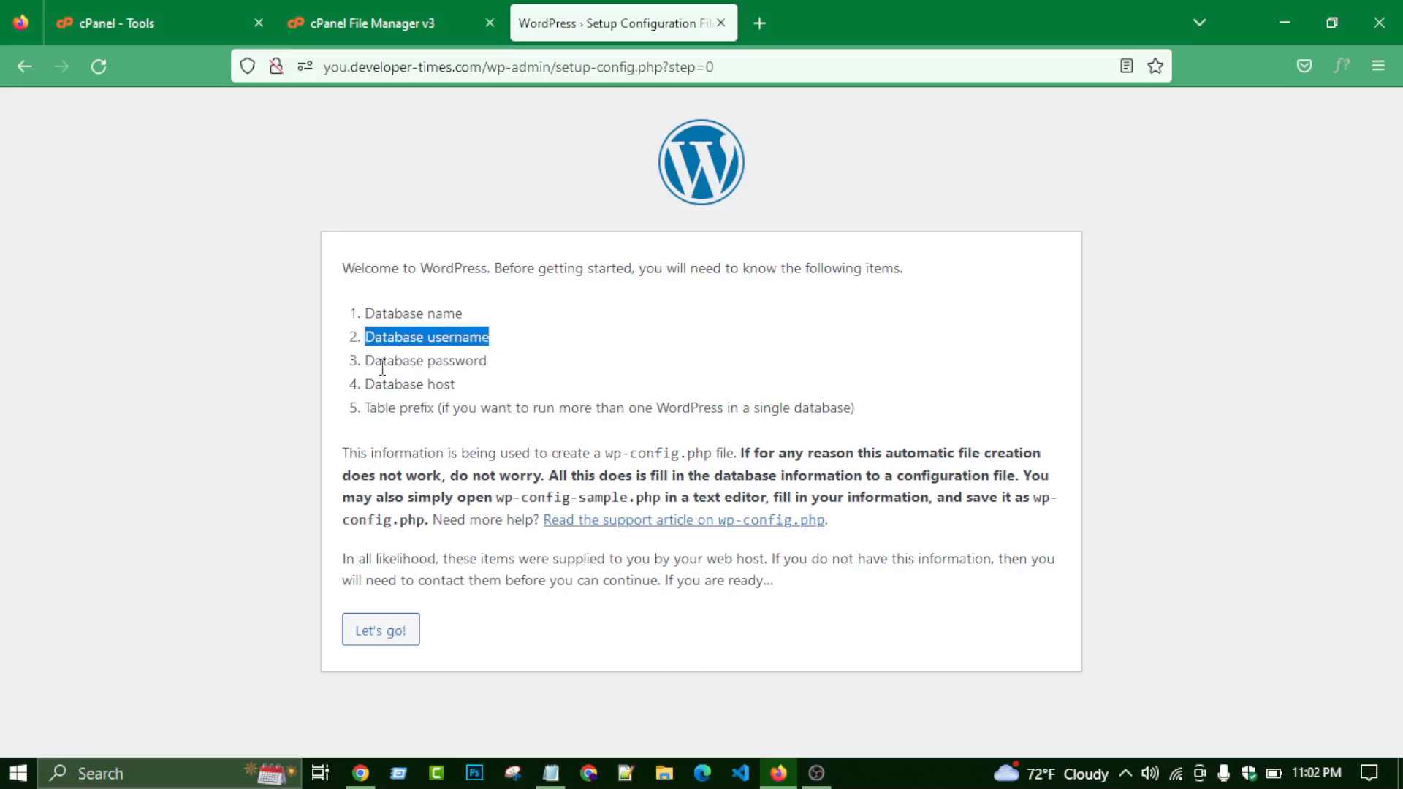
drag(382, 361, 486, 365)
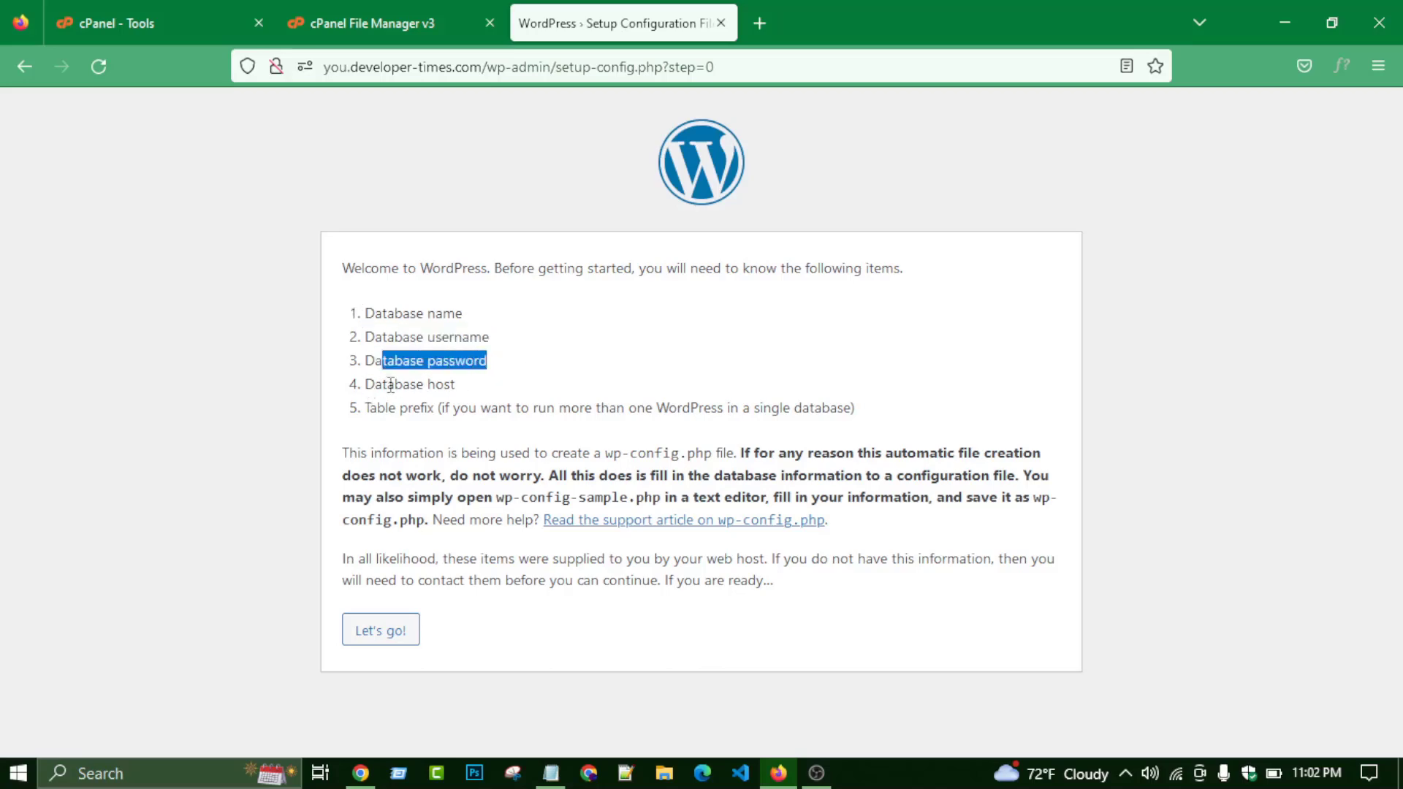
drag(366, 408, 446, 438)
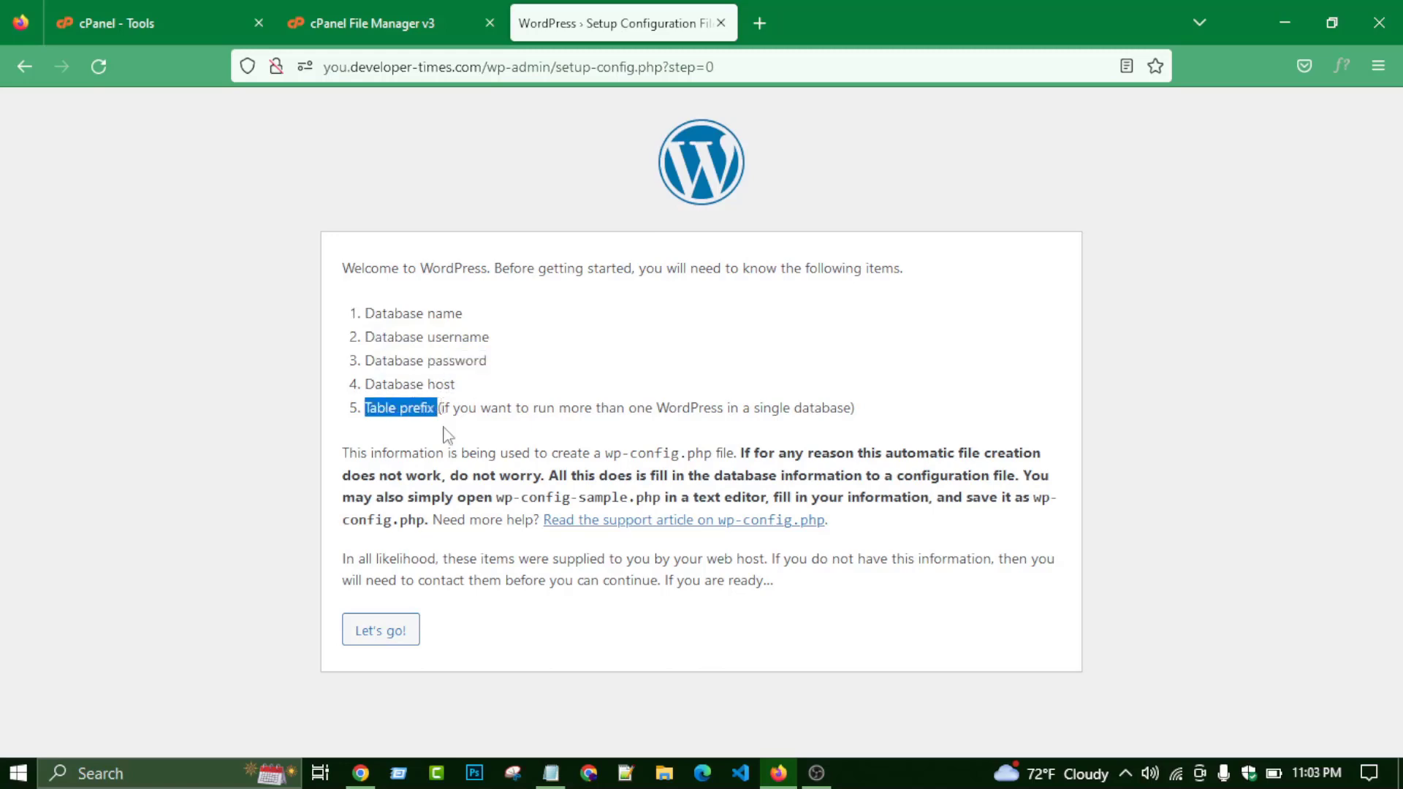
click(446, 439)
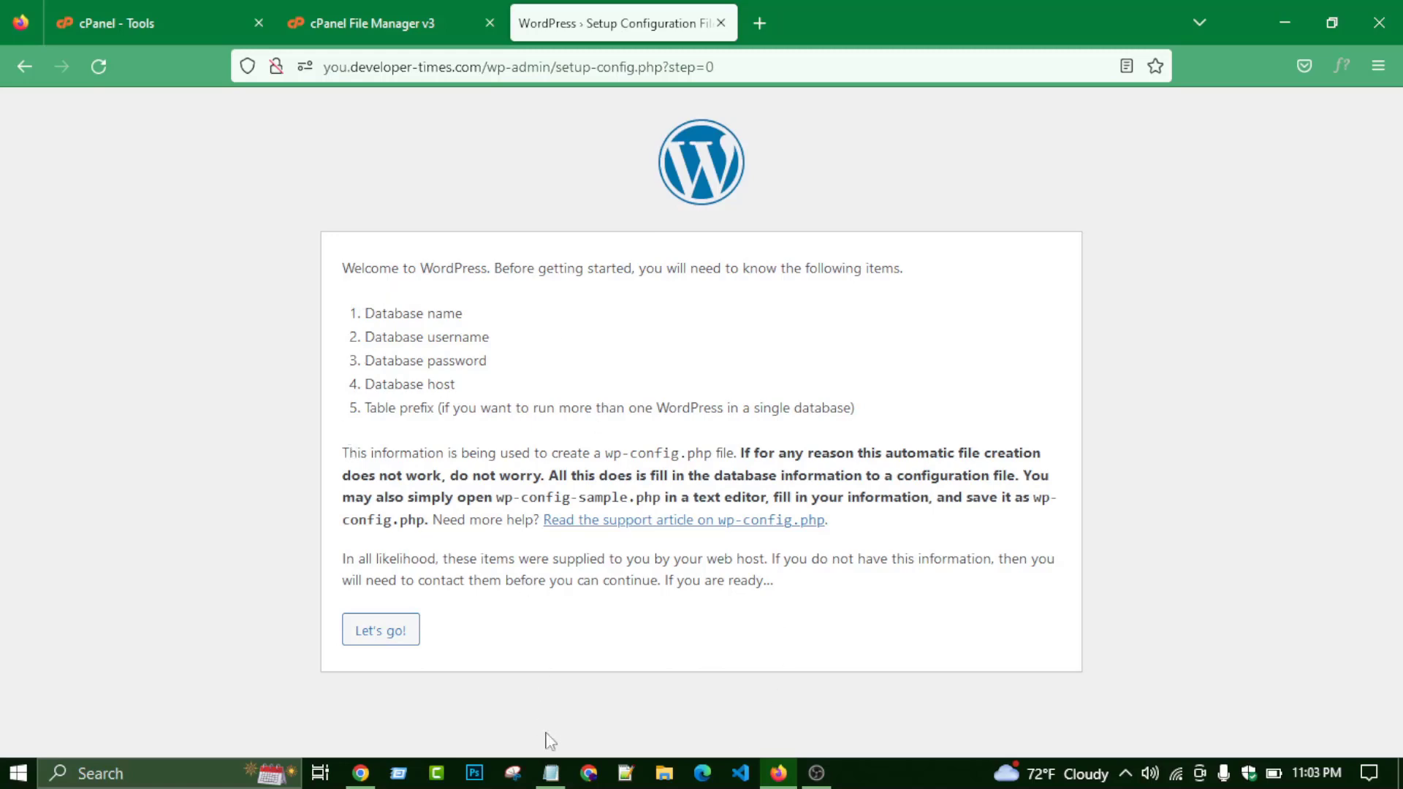
click(551, 773)
click(551, 774)
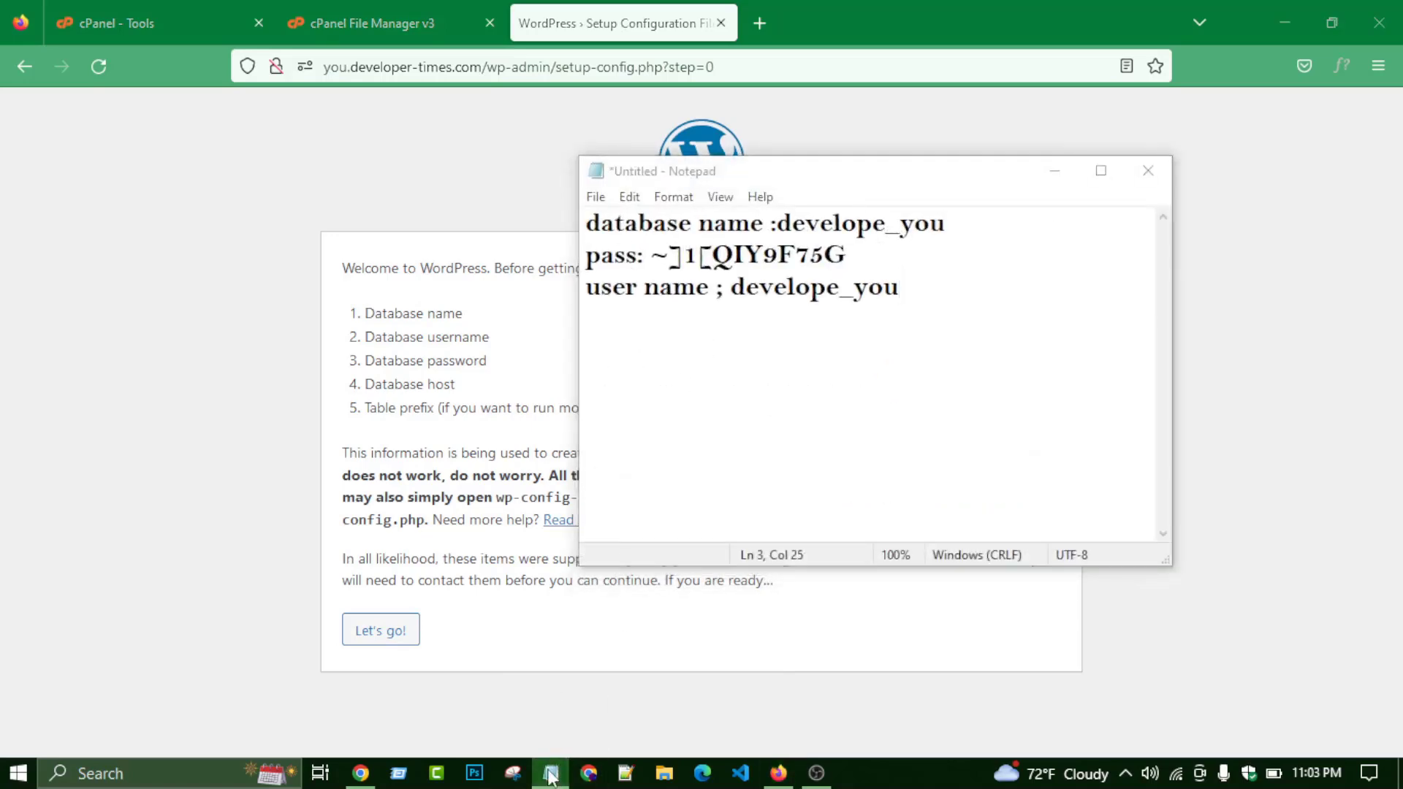
click(551, 773)
click(371, 630)
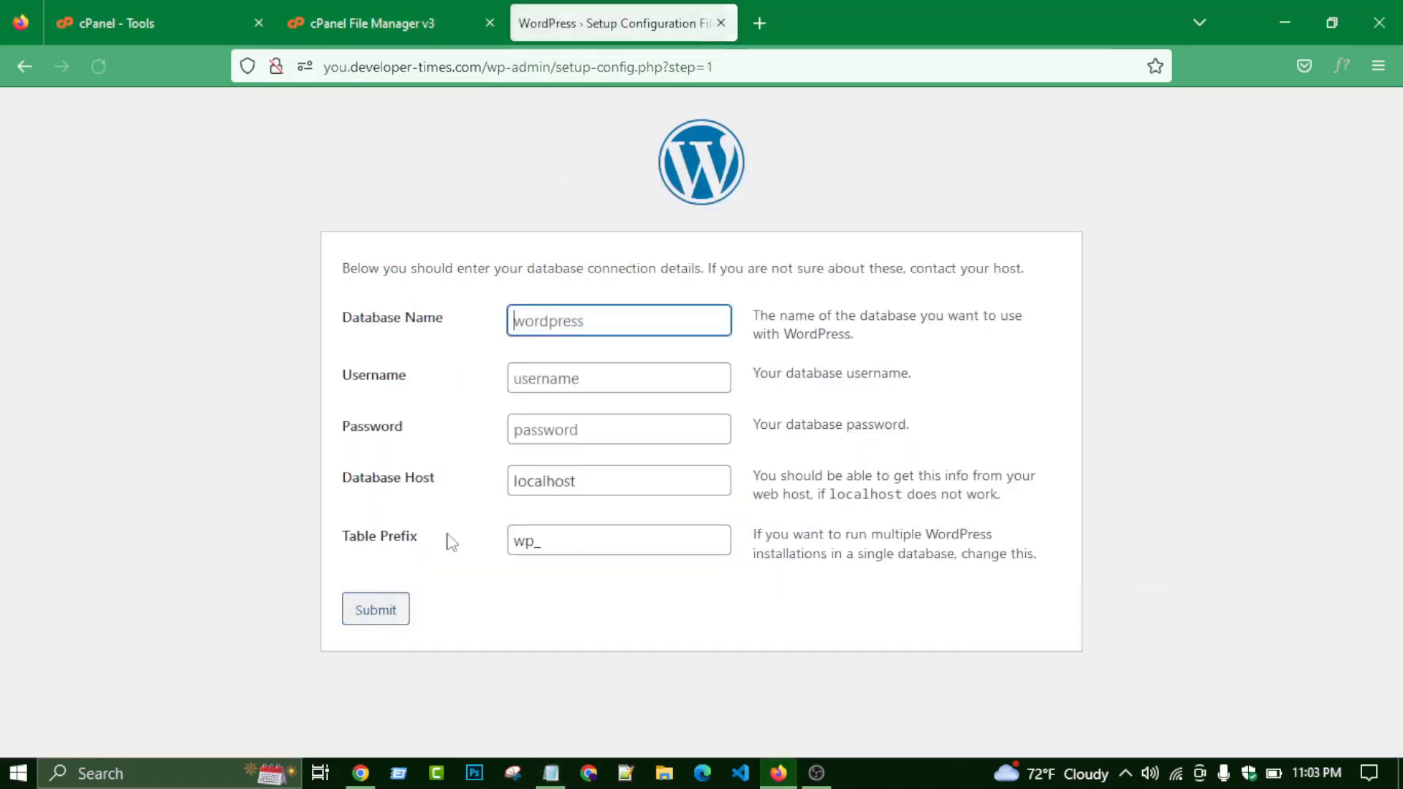
- Copy the database name develope_you from Notepad into the Database Name field
click(585, 324)
click(629, 312)
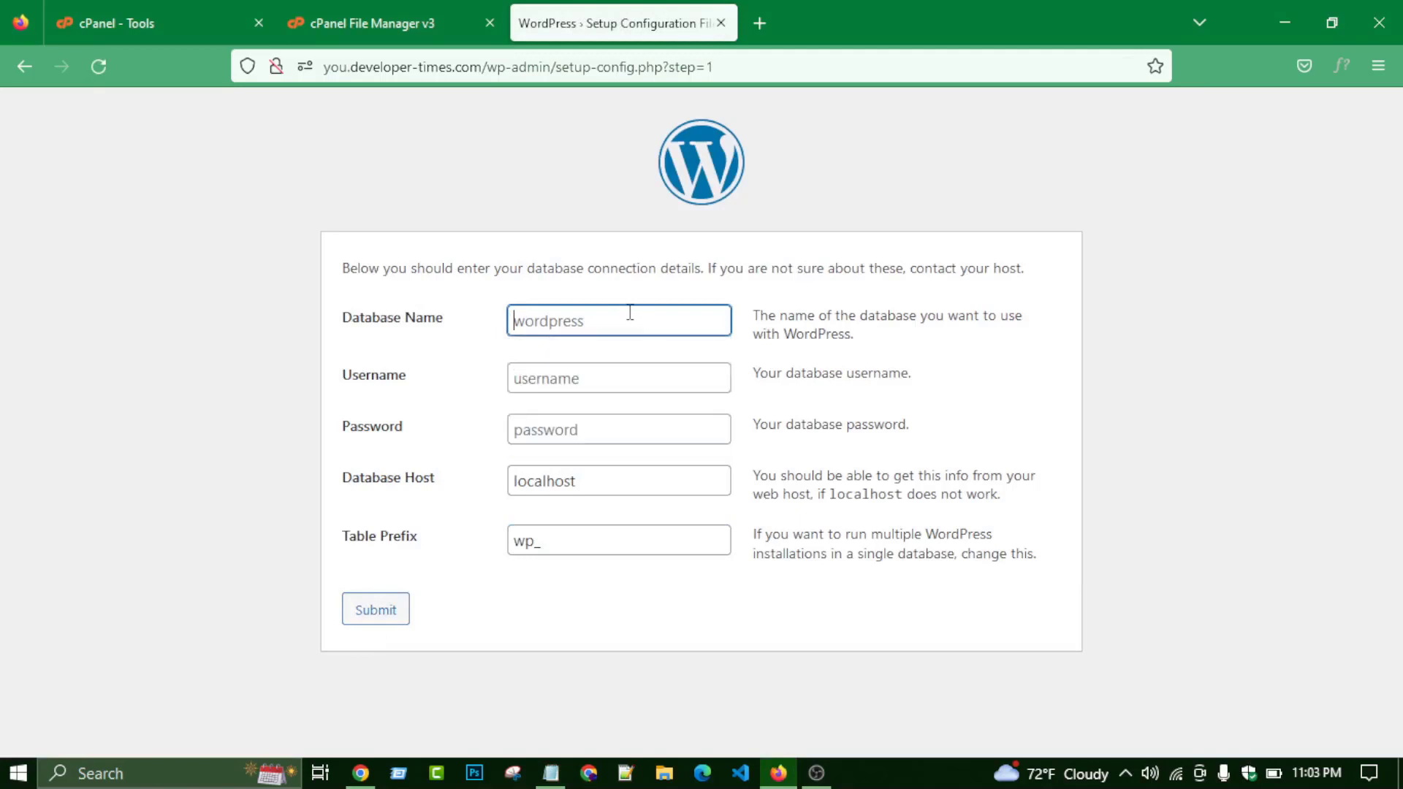
click(551, 773)
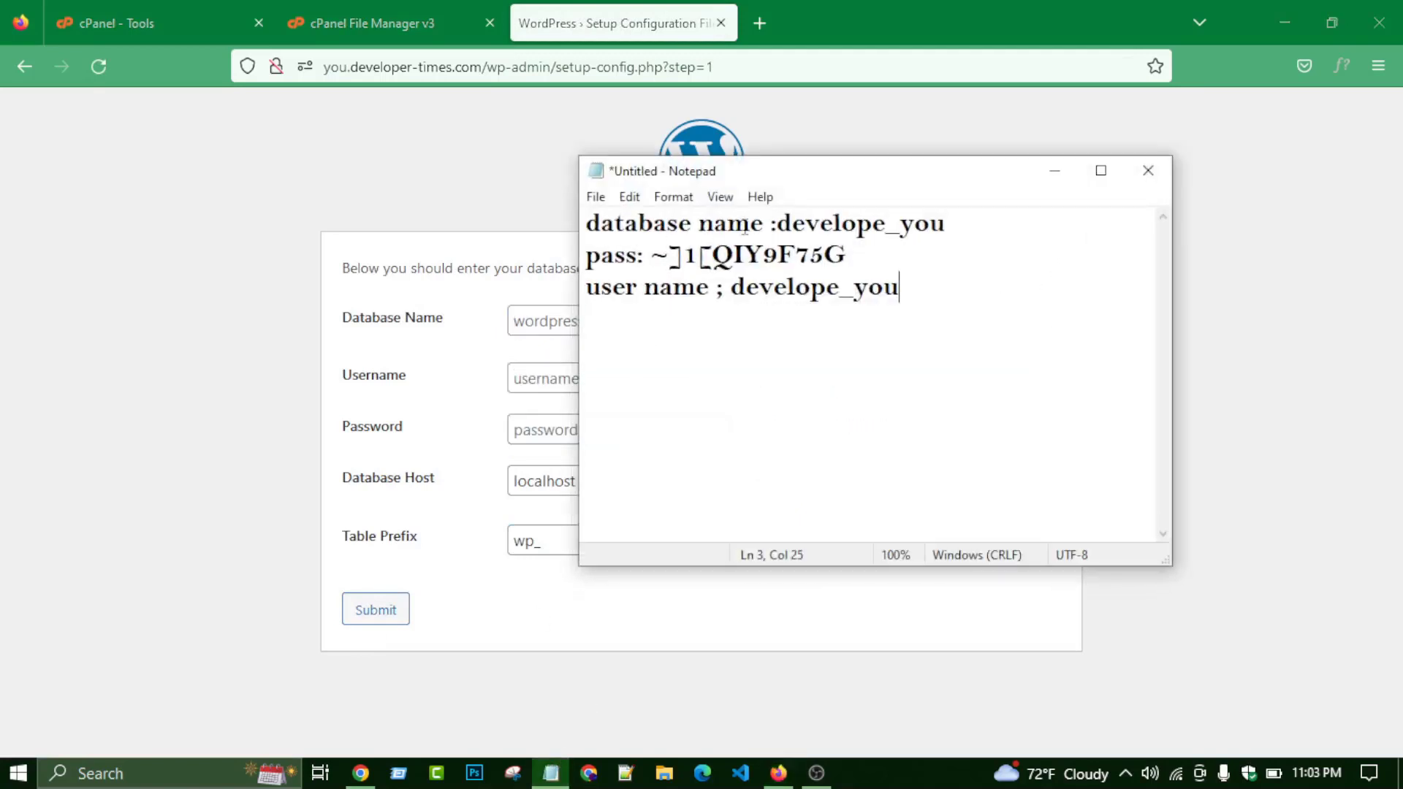
drag(778, 223, 951, 221)
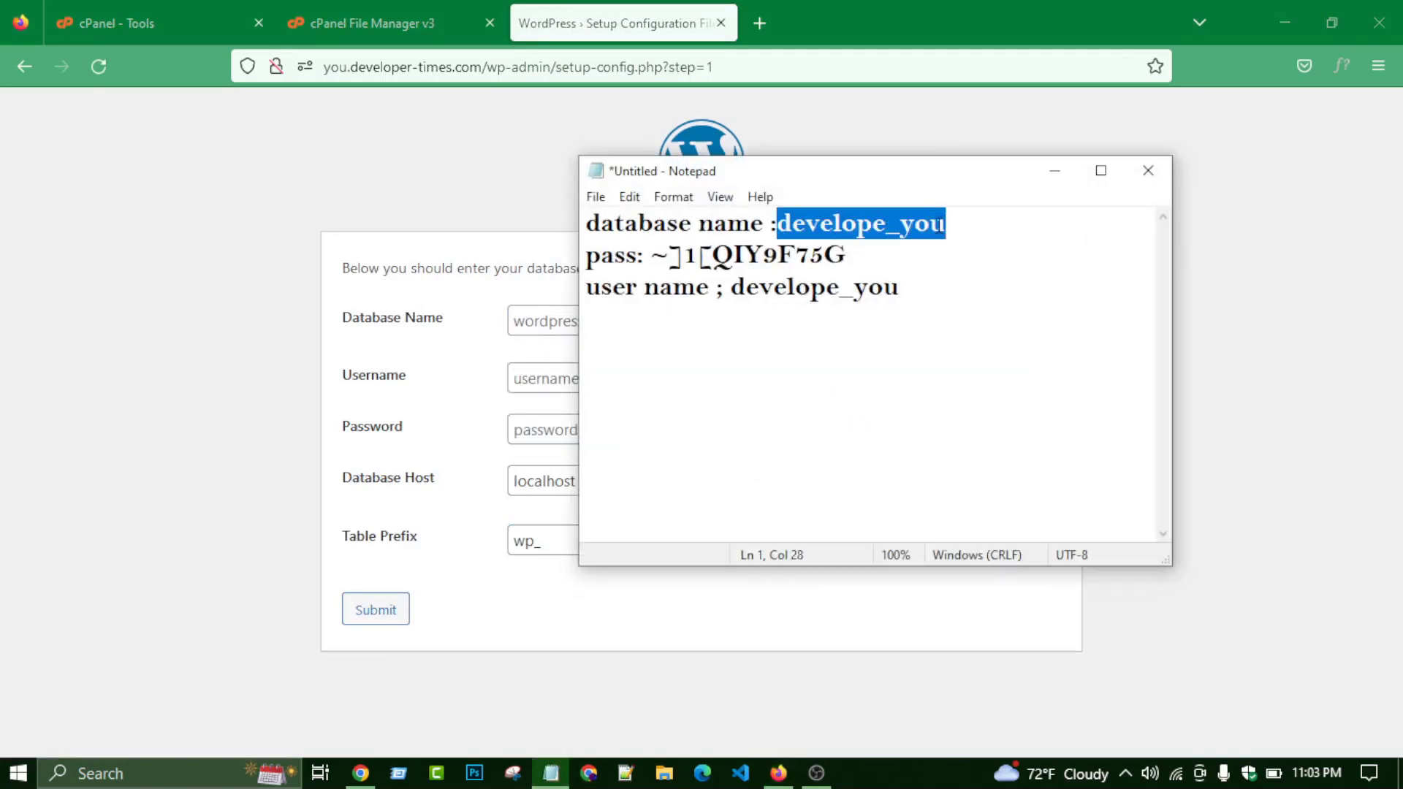
key(ctrl+v)
key(ctrl+z)
key(ctrl+c)
click(1054, 170)
click(615, 319)
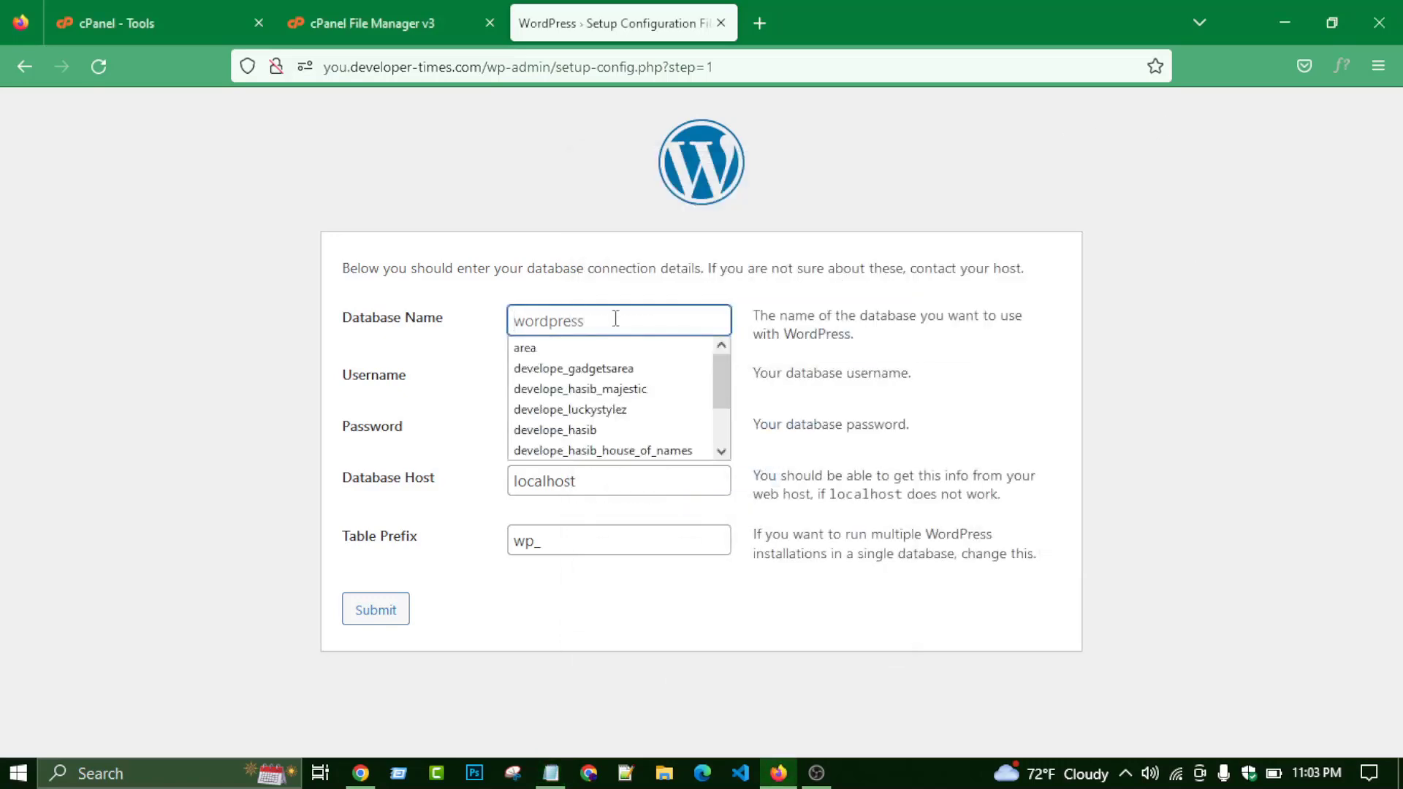
key(ctrl+v)
- Paste the database username from the notes into the Username field
click(580, 380)
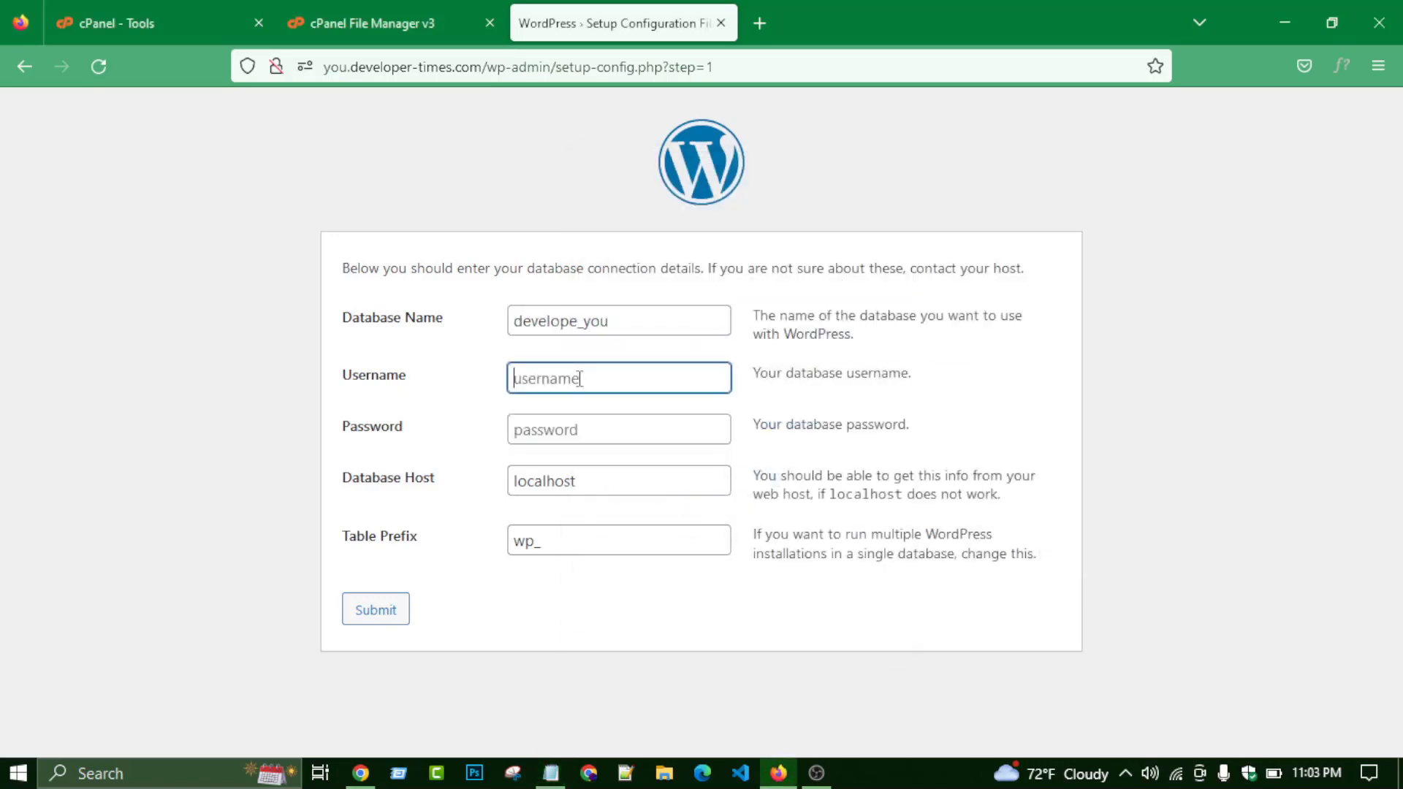
click(550, 774)
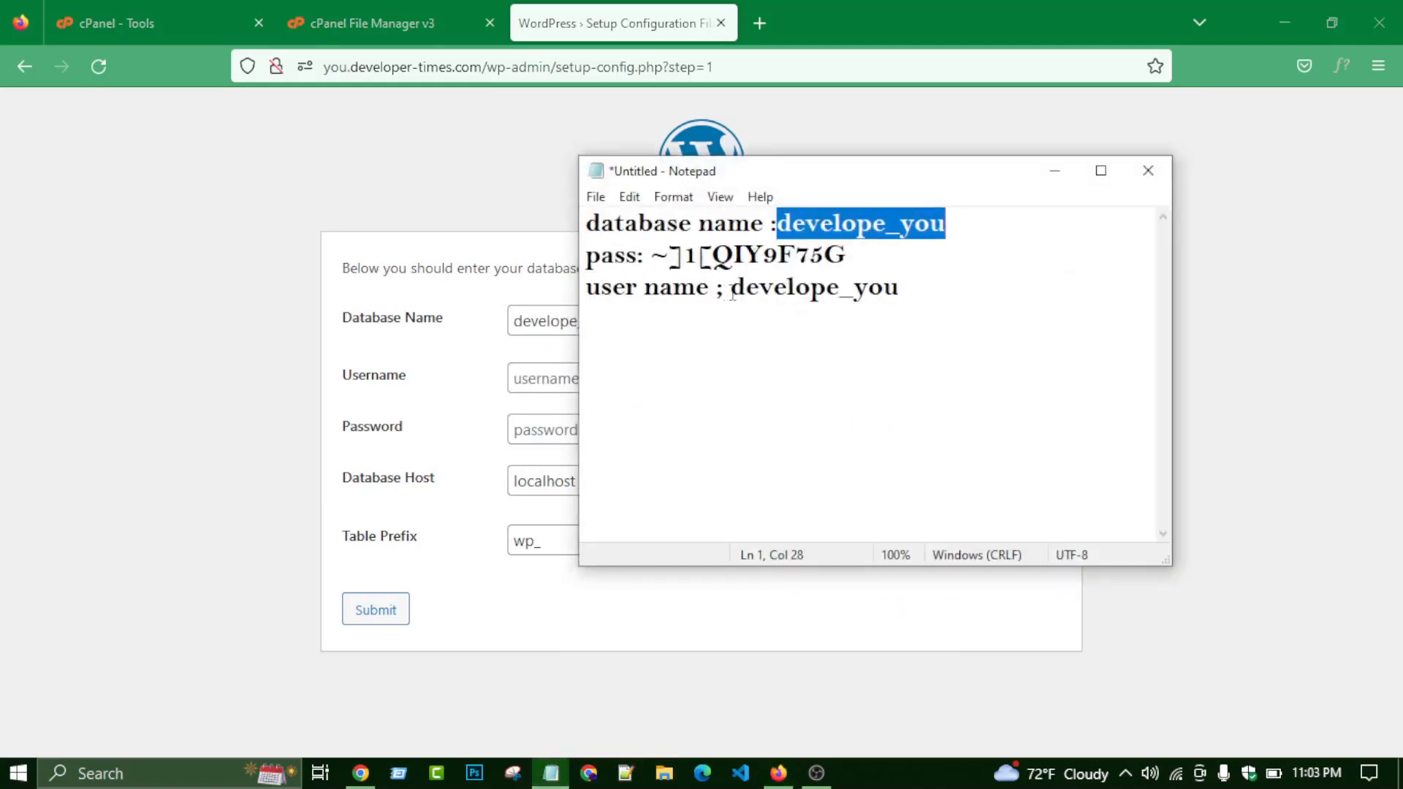
drag(732, 295, 901, 287)
key(ctrl+c)
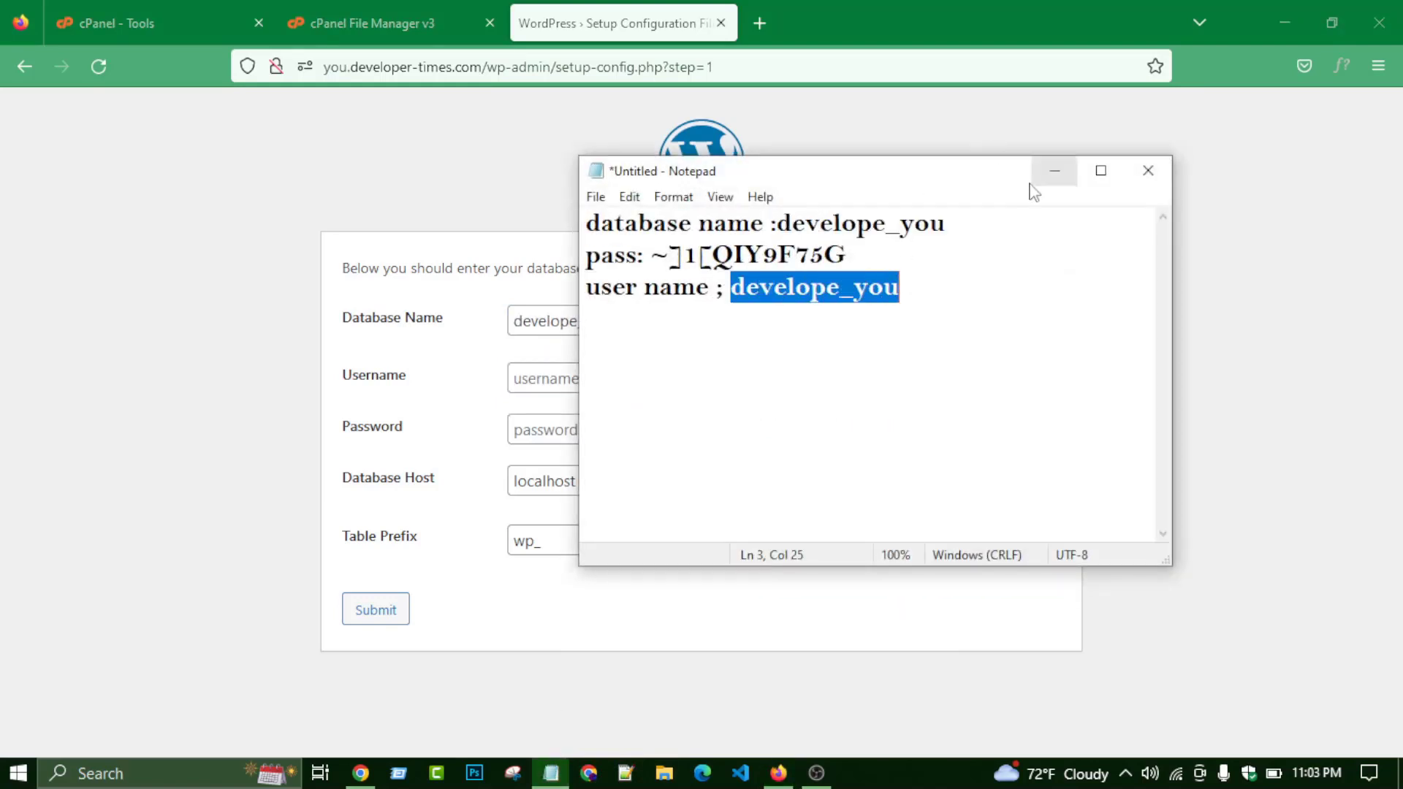
click(1054, 171)
click(610, 382)
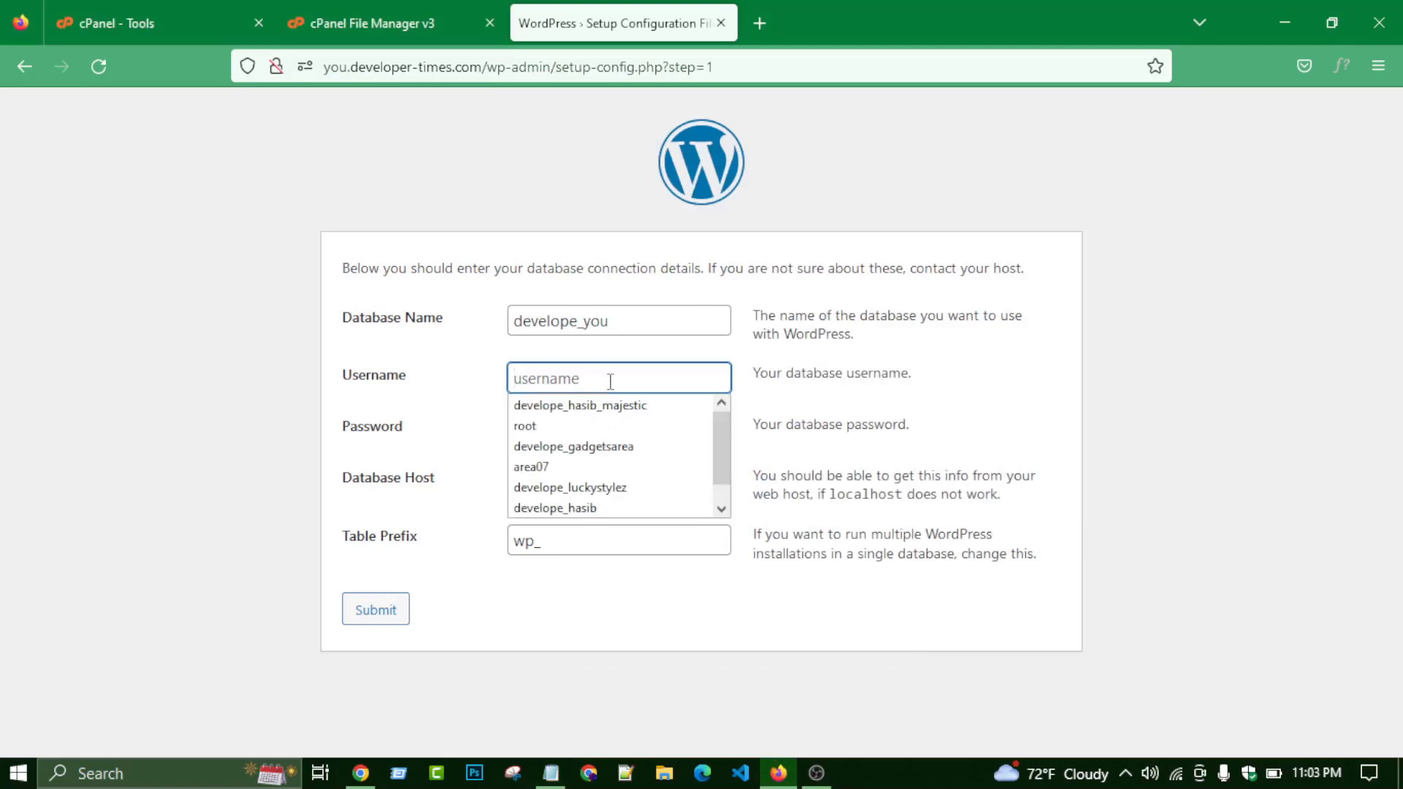
key(ctrl+v)
- Paste the database password from the notes into Password and submit the form
click(616, 433)
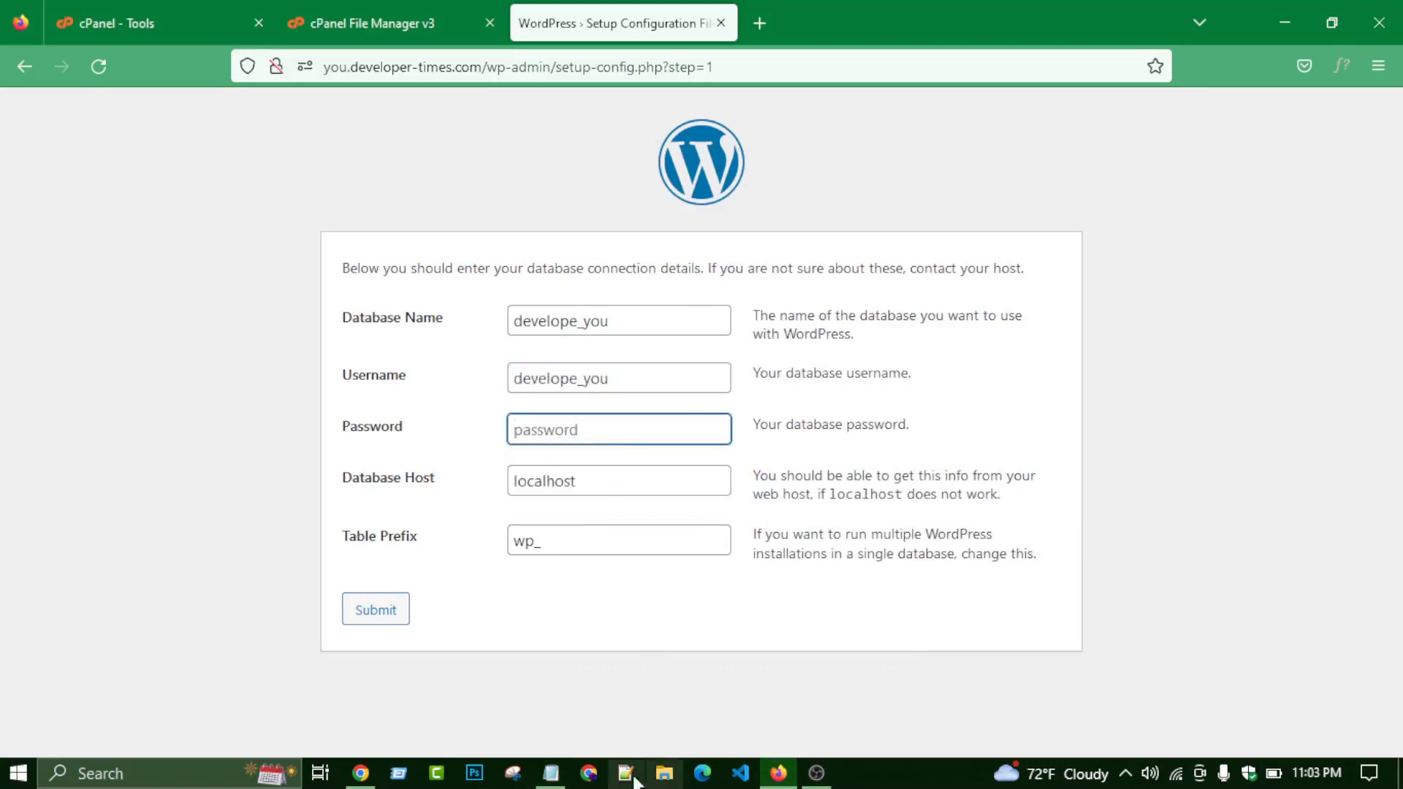
click(551, 773)
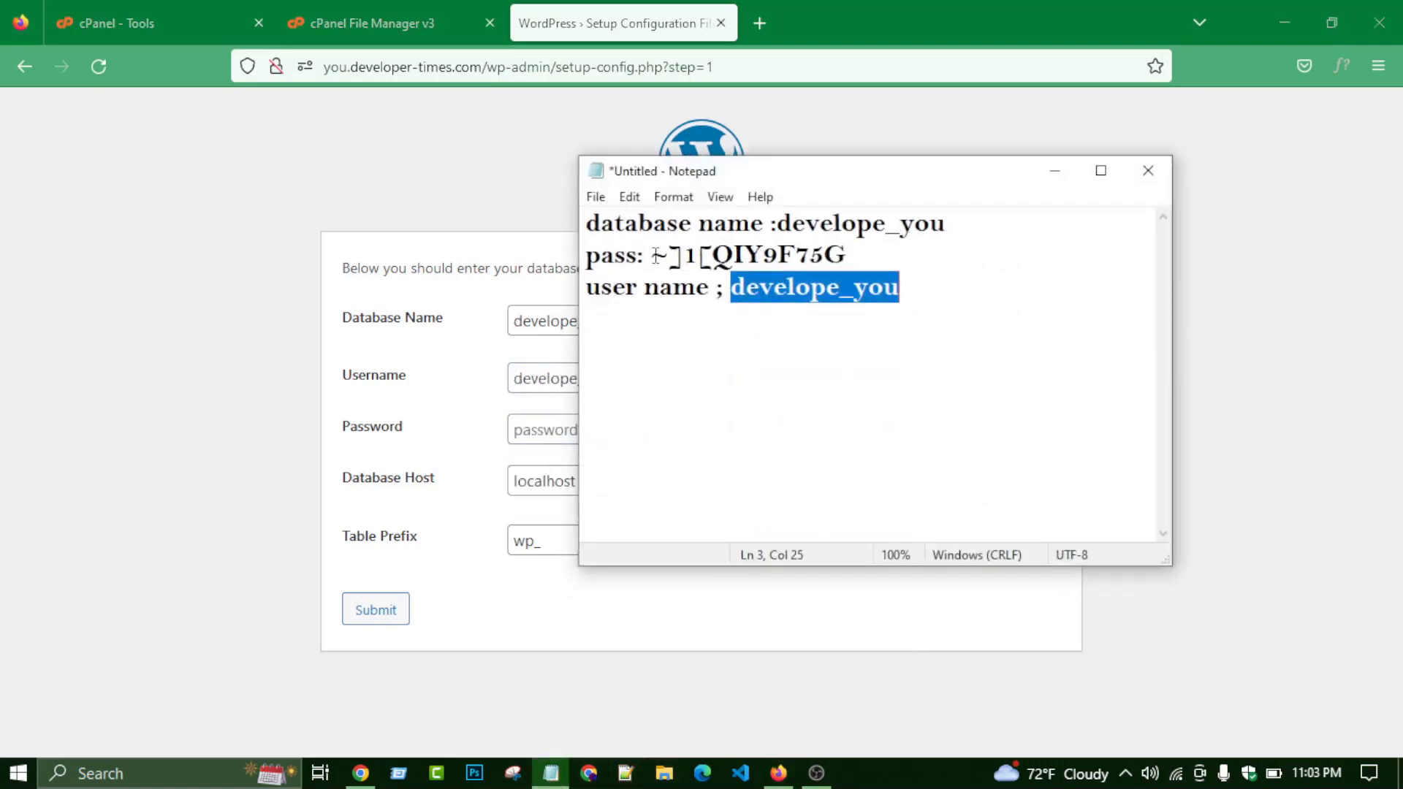
drag(651, 255, 846, 255)
key(ctrl+c)
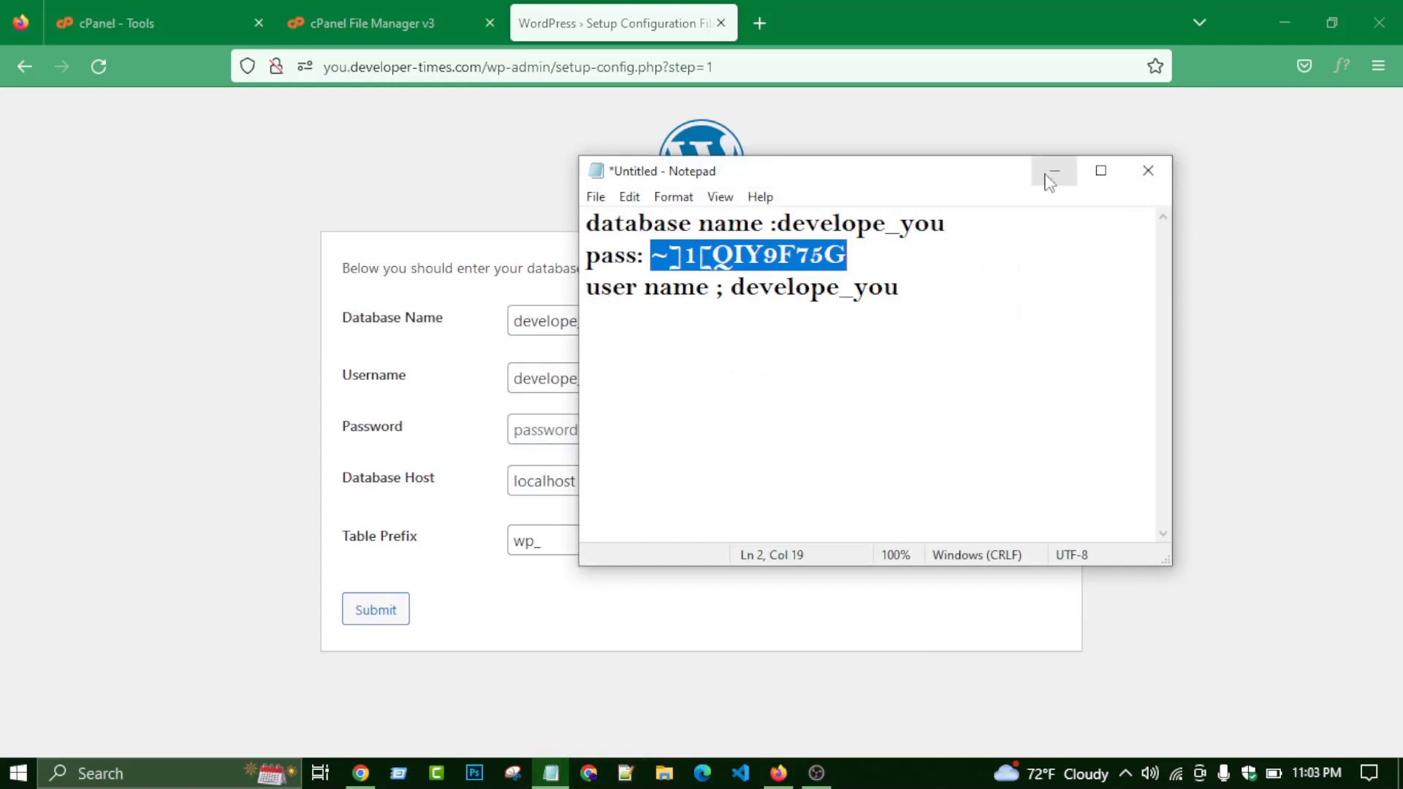
click(1054, 170)
key(ctrl+v)
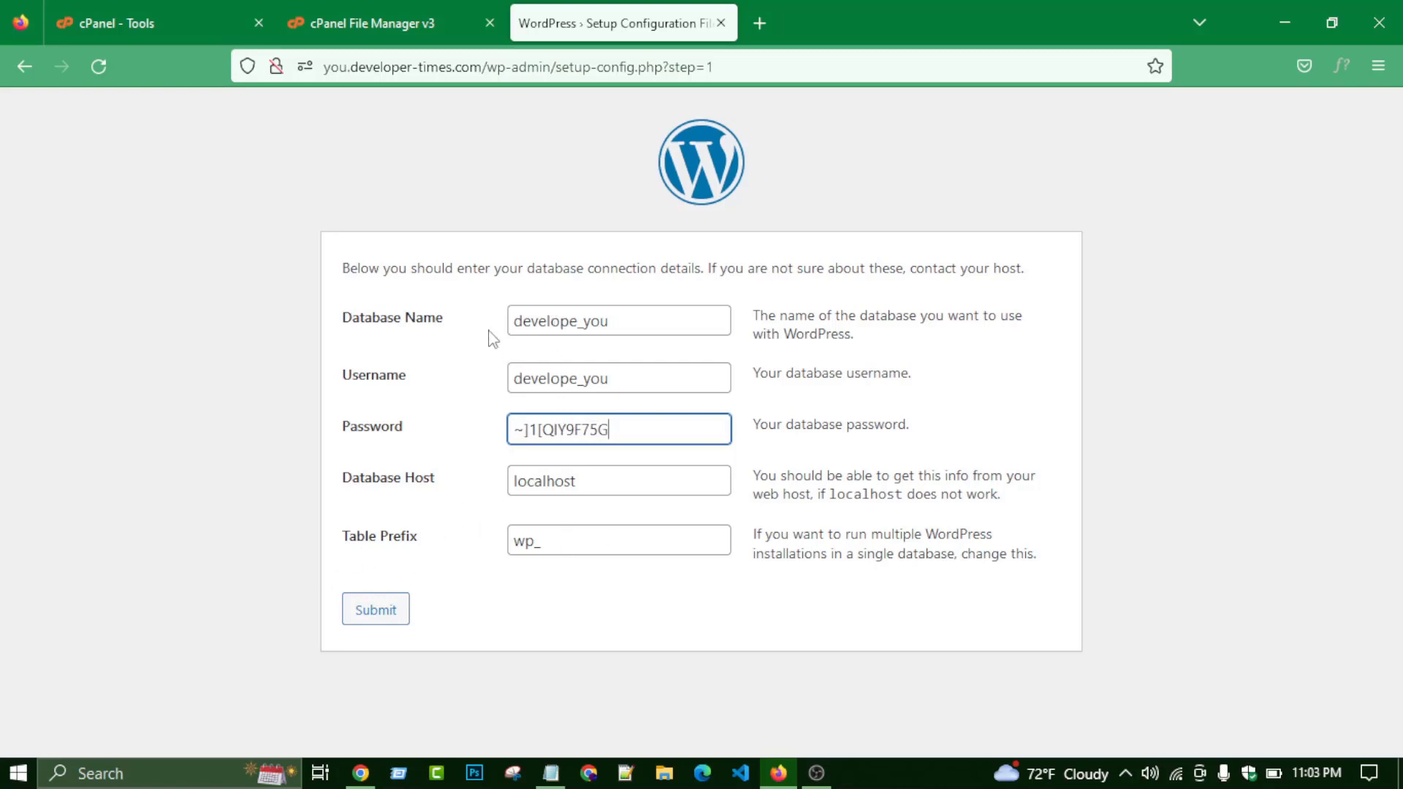
click(370, 616)
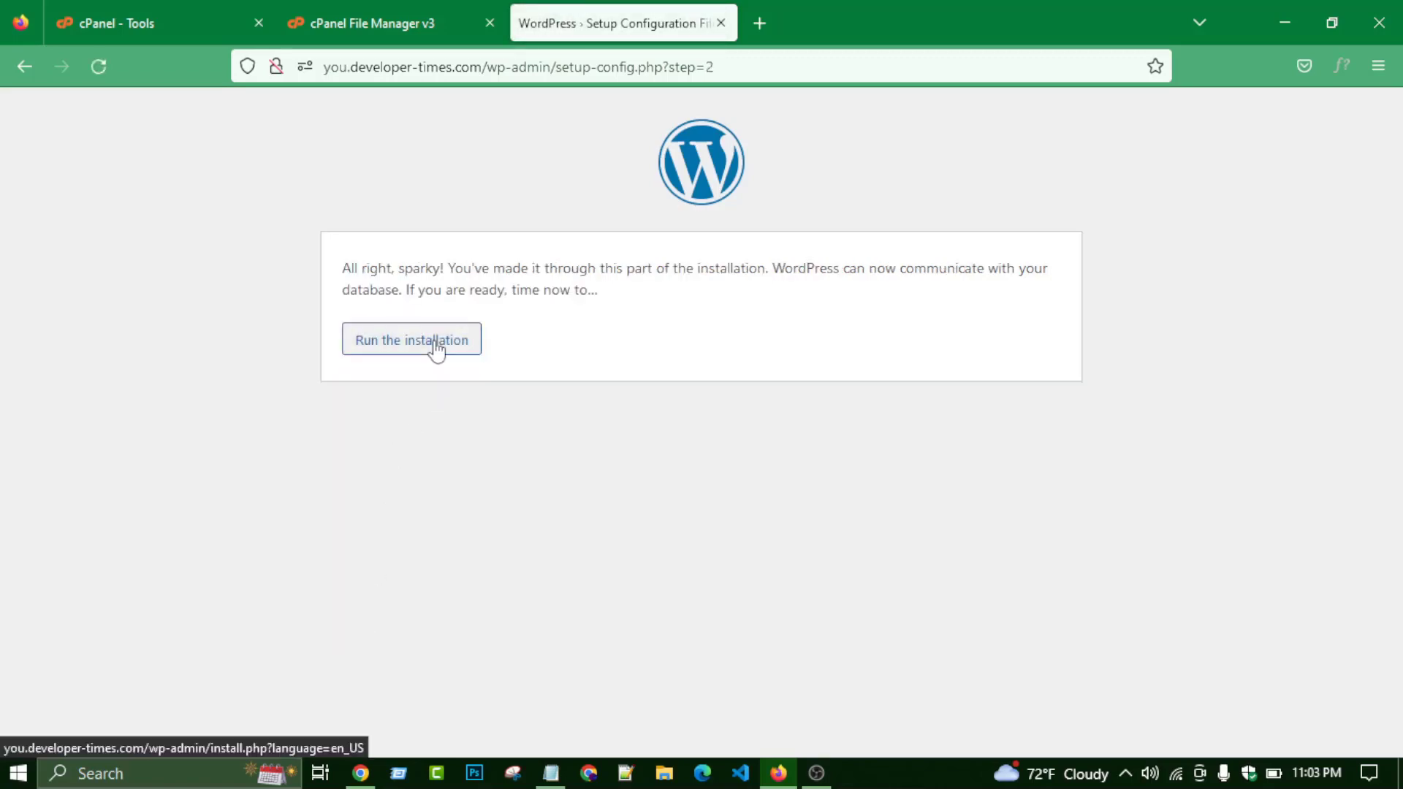
- Start the WordPress installation and enter 'you' as the Site Title
click(436, 350)
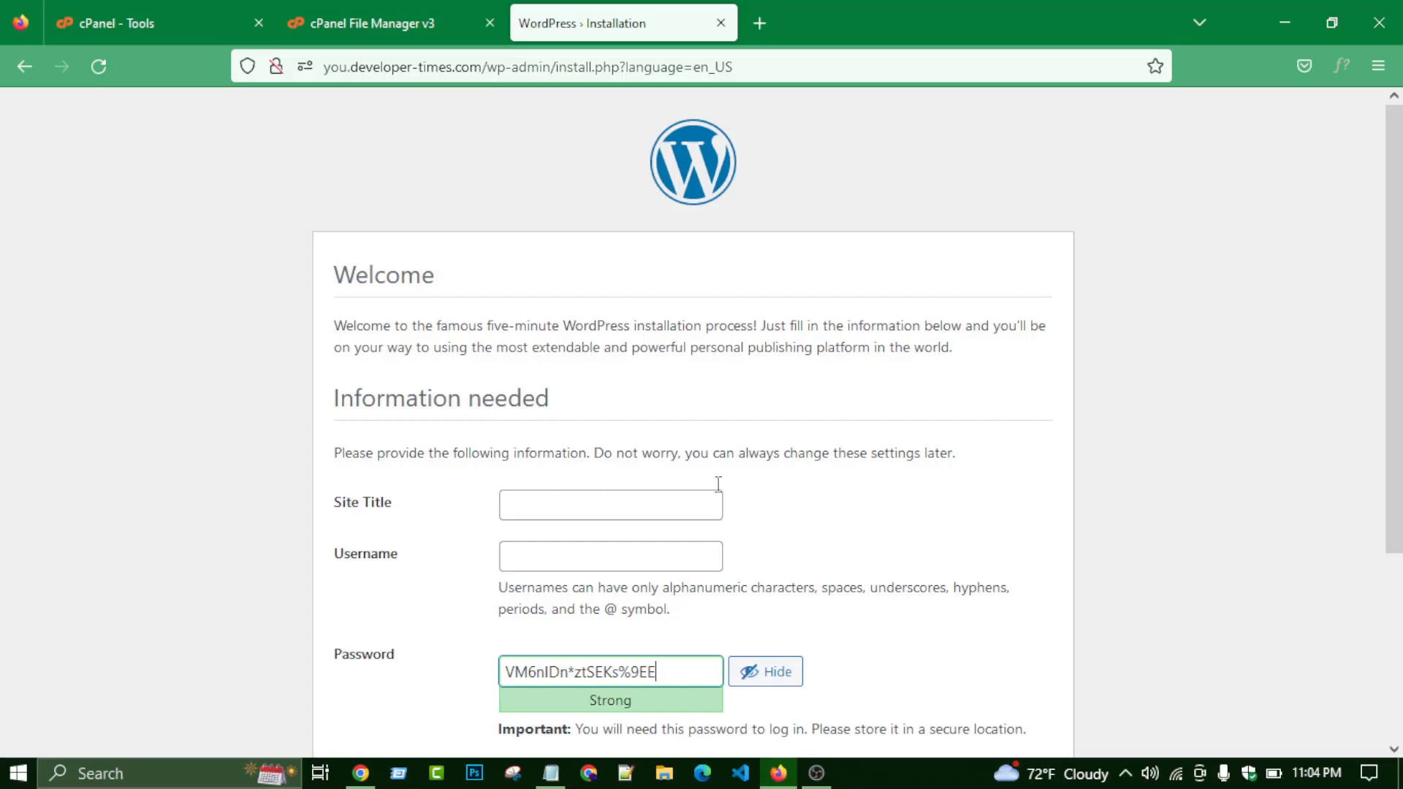
click(571, 512)
text(y)
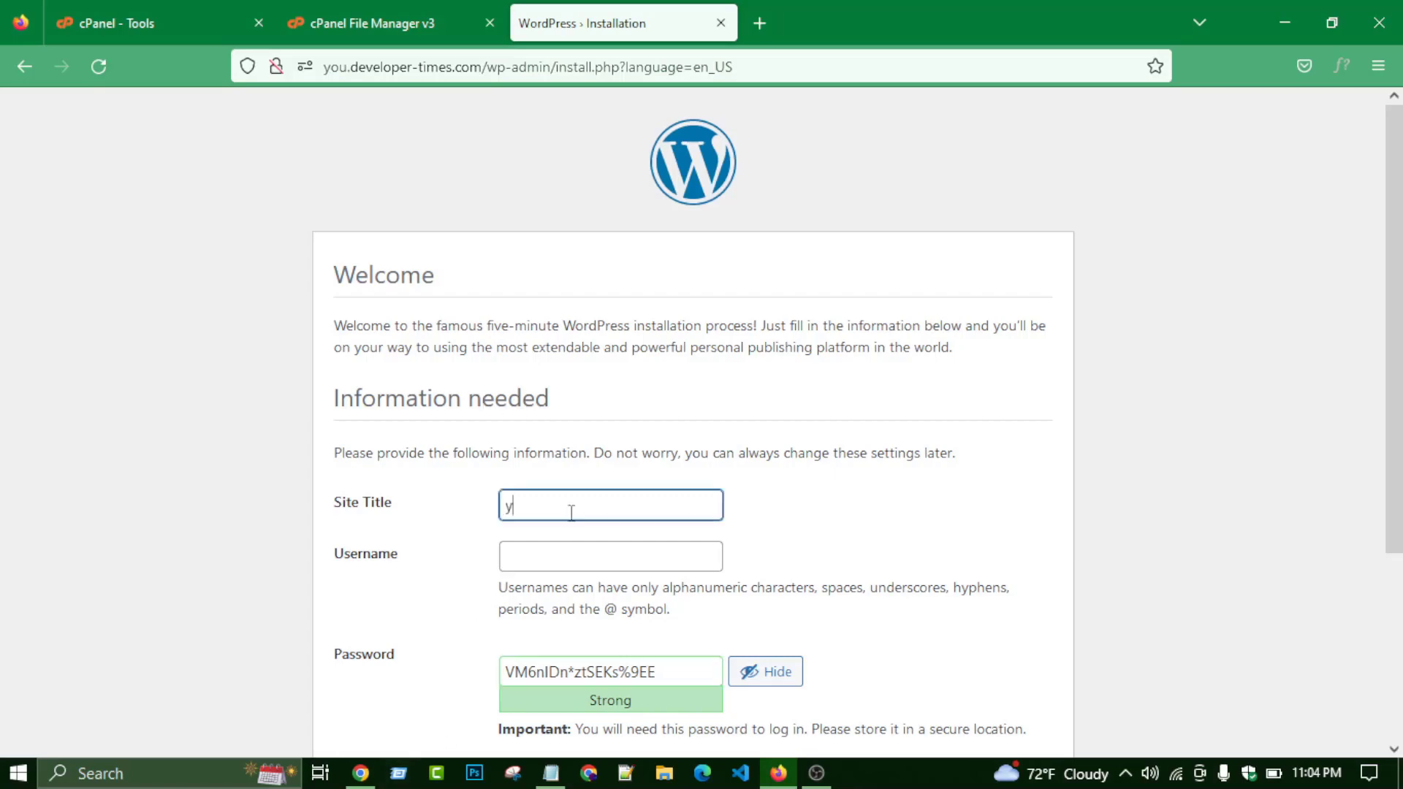
text(ou)
click(575, 549)
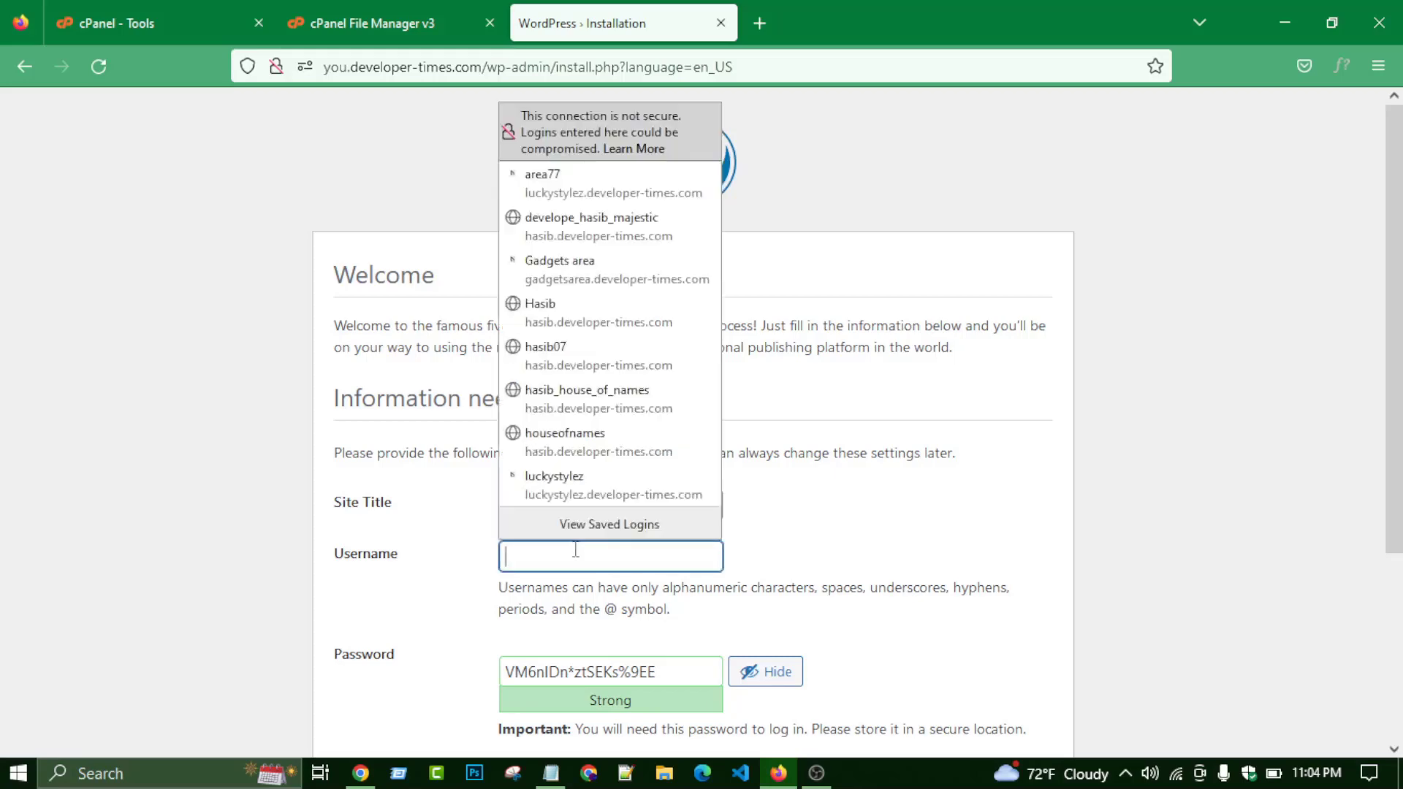
text(you)
- Copy the generated strong admin password from the install form
click(864, 482)
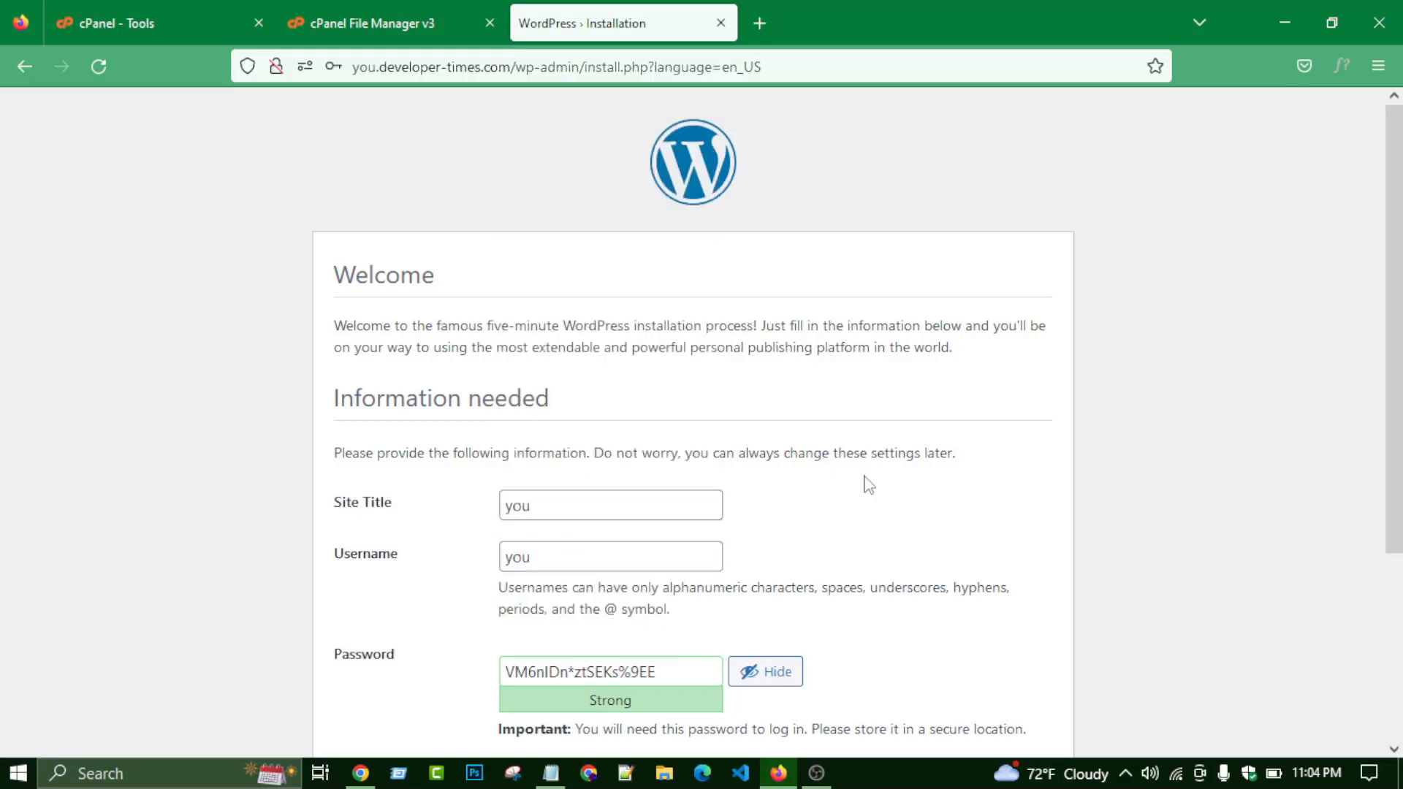
scroll(618, 486, down, 3)
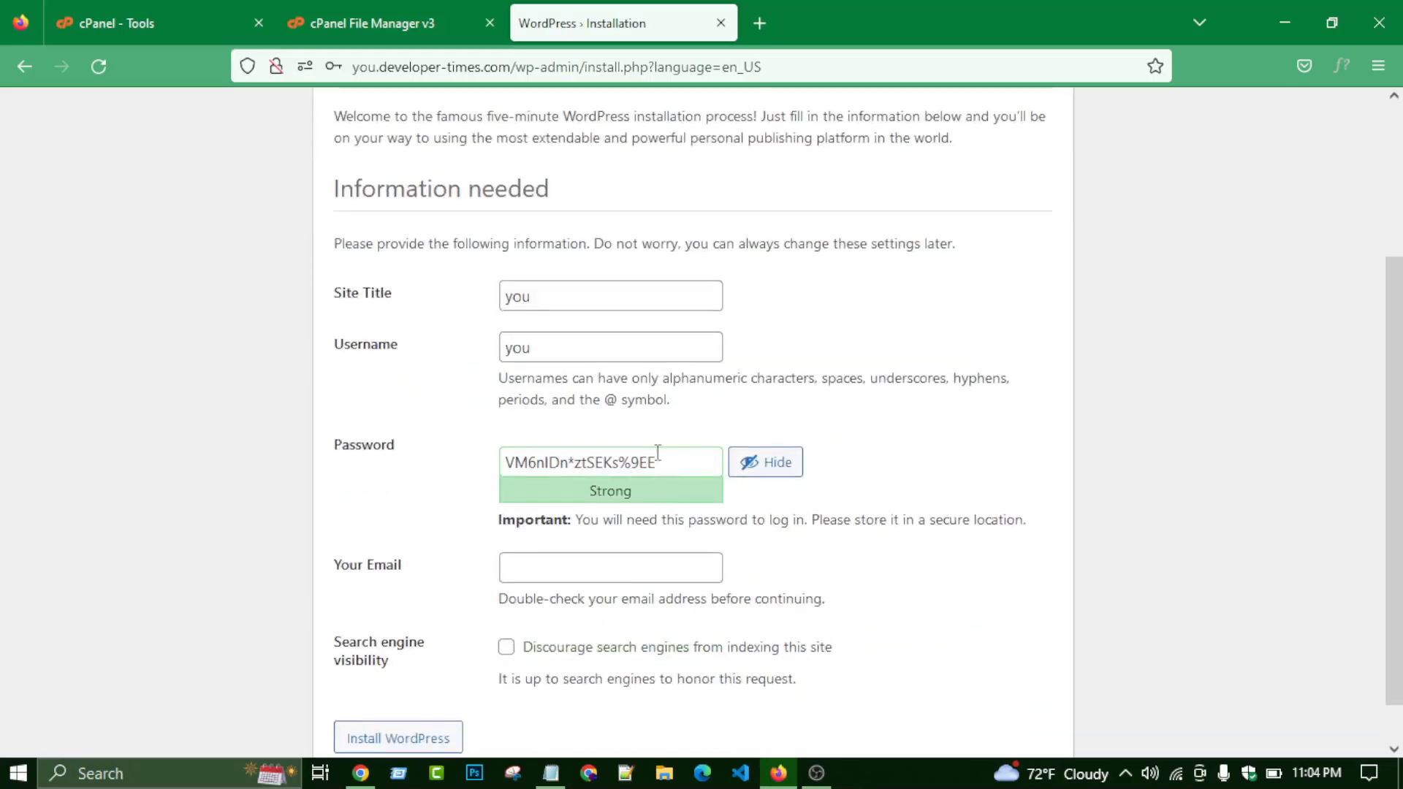
drag(658, 453, 487, 479)
right_click(541, 462)
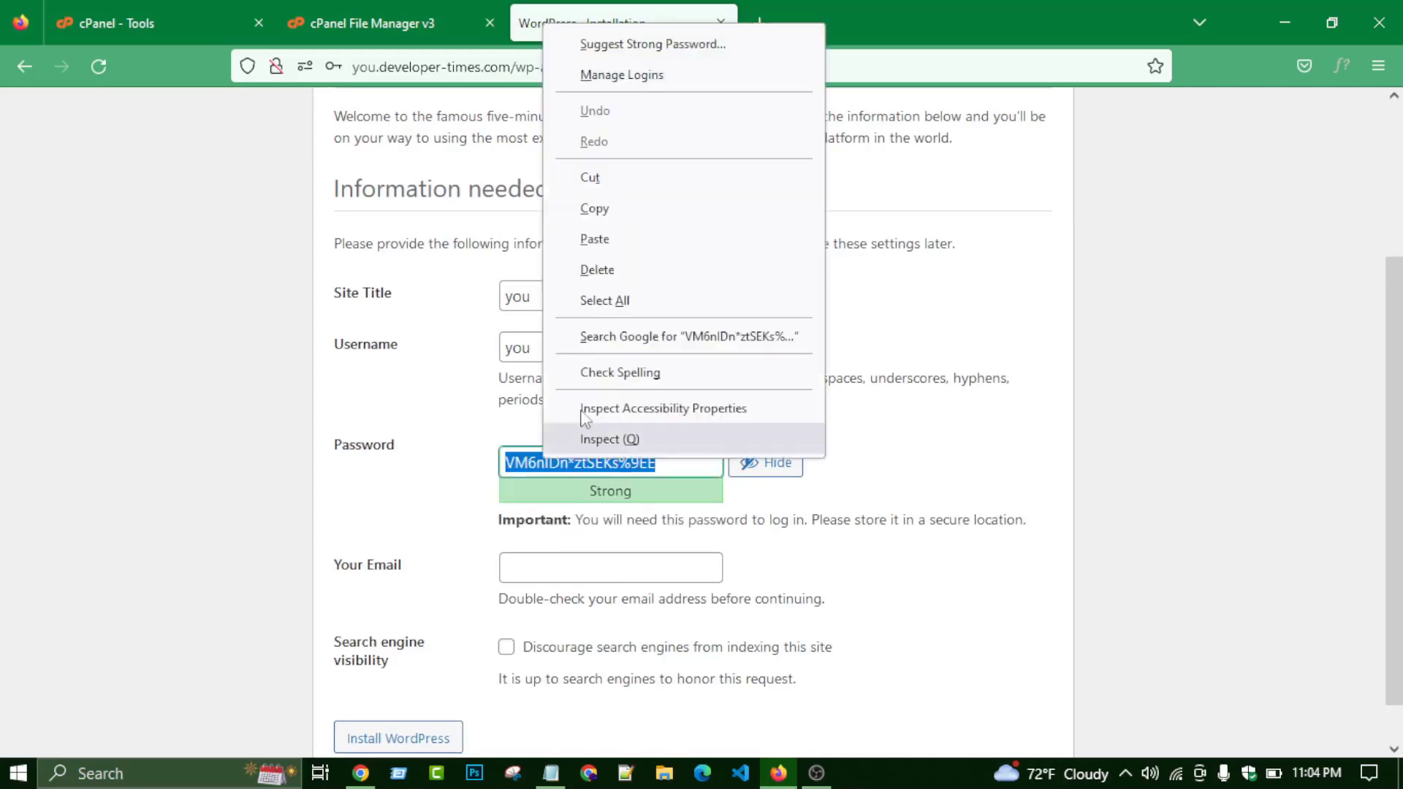
click(643, 208)
click(885, 406)
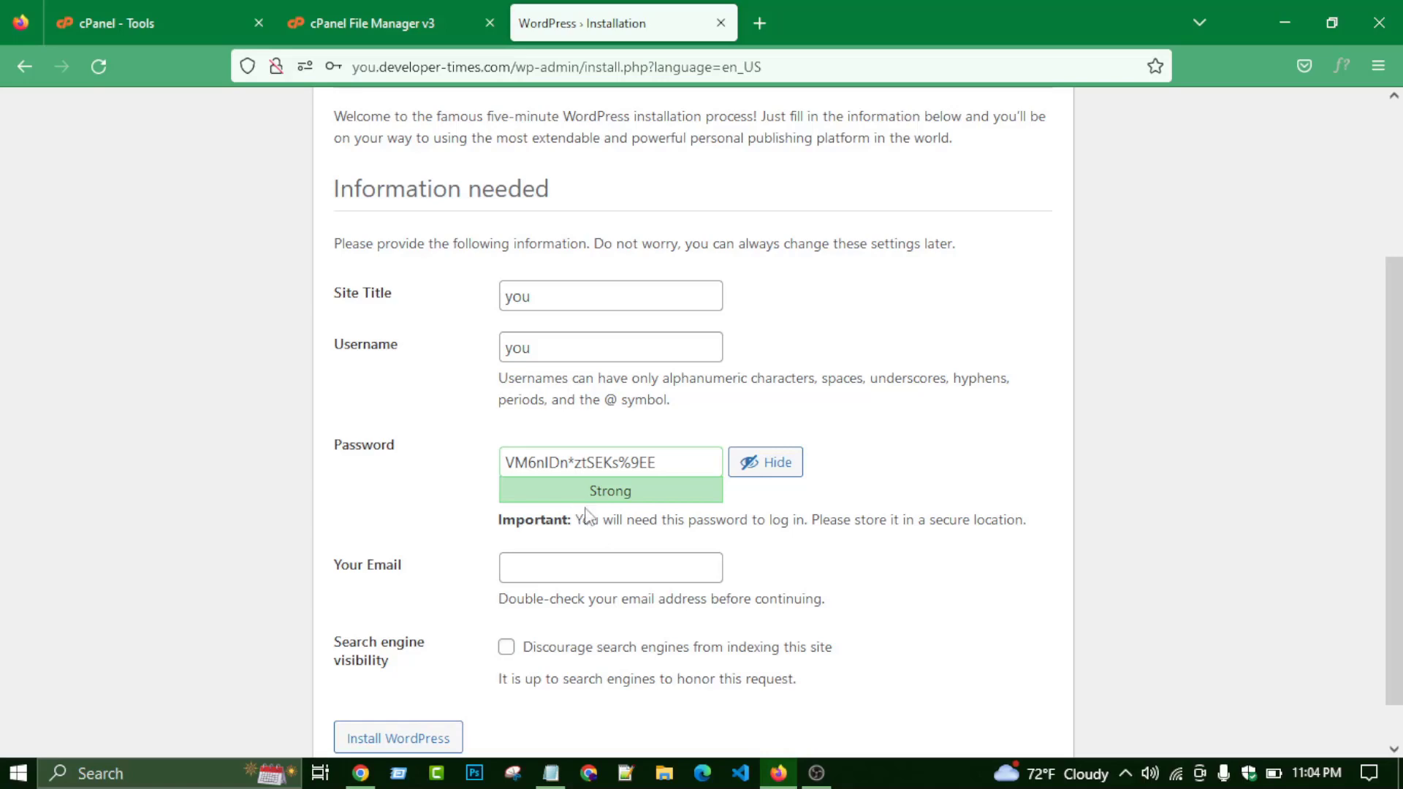
- Paste the password into the Notepad notes after a 'pass :' label, then add a 'user :' label
click(553, 782)
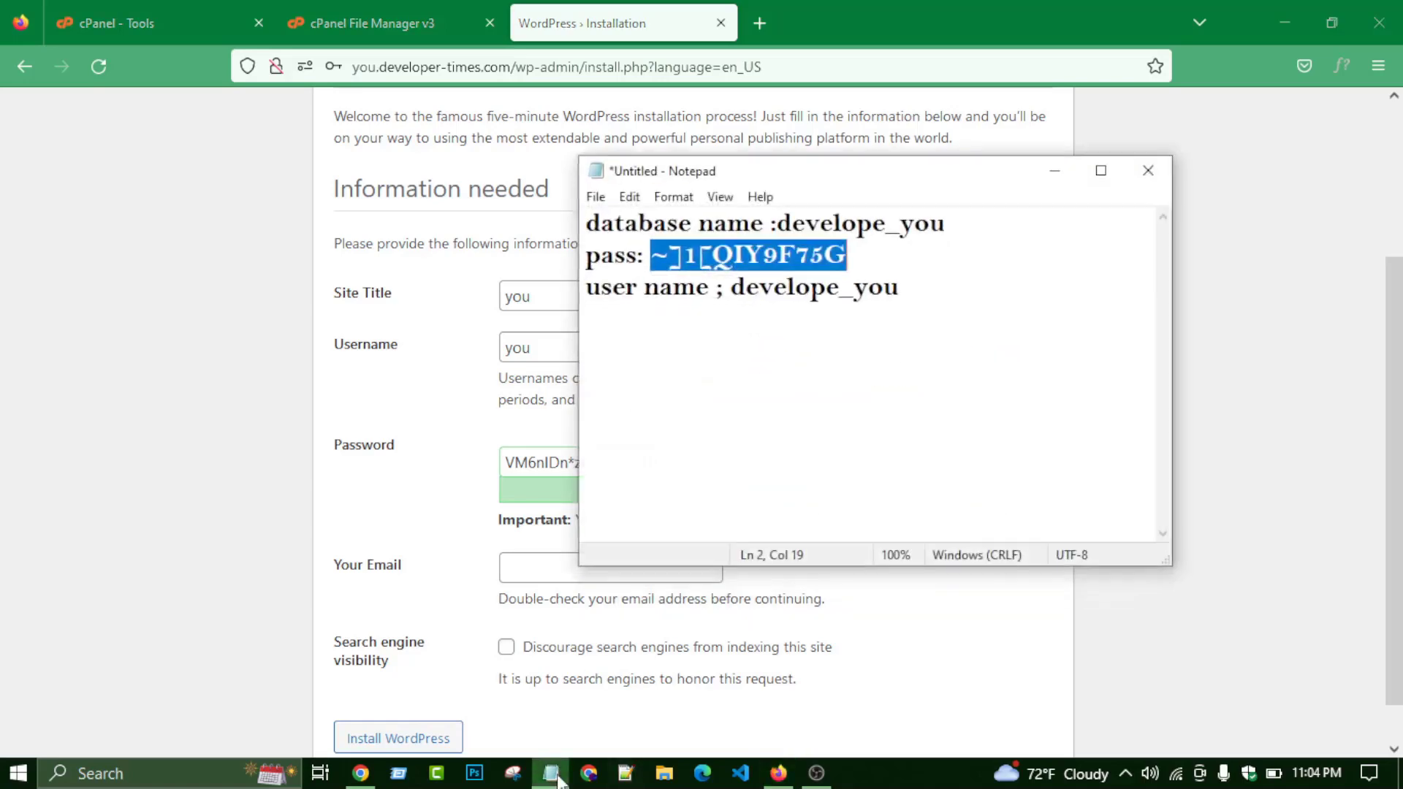
click(679, 352)
key(Return)
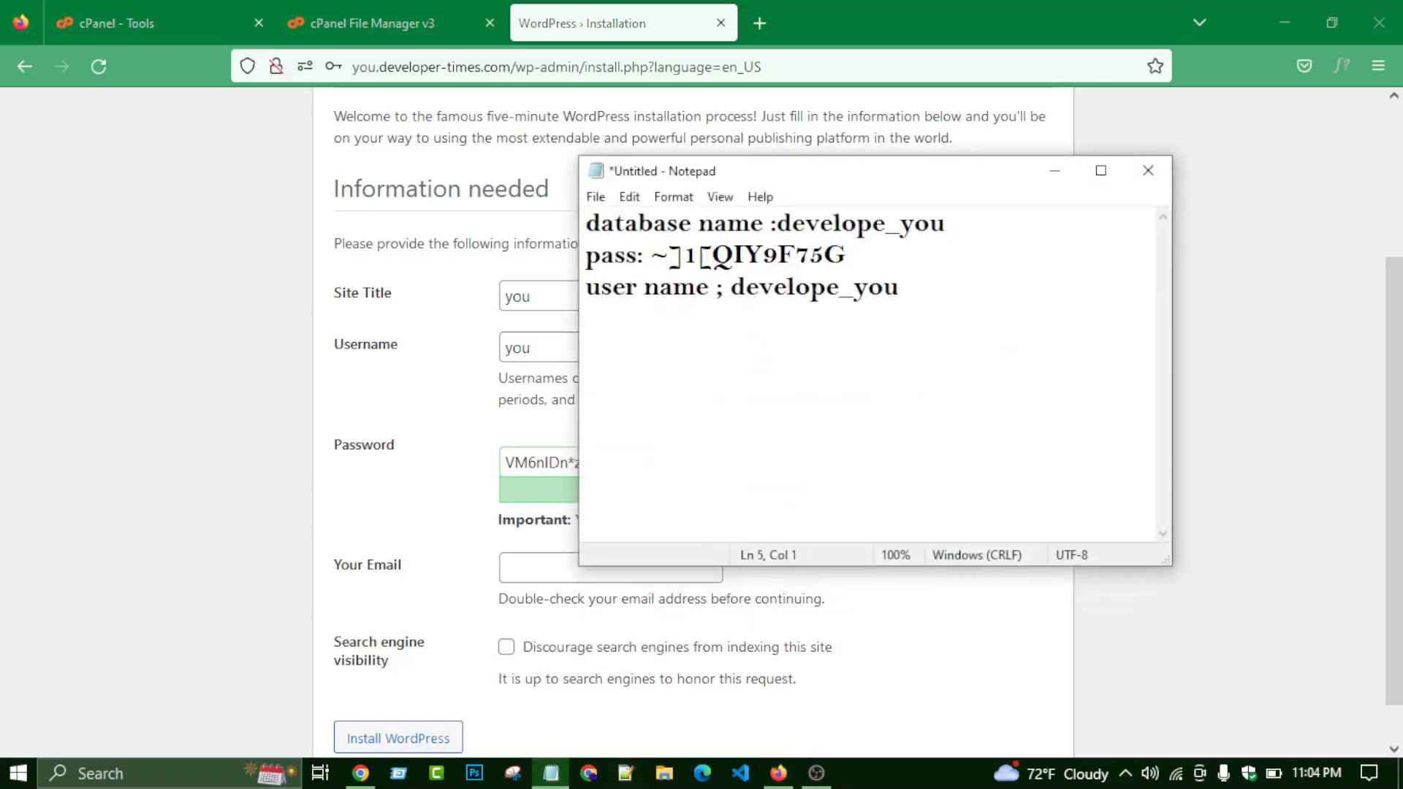
text(pass :)
key(ctrl+v)
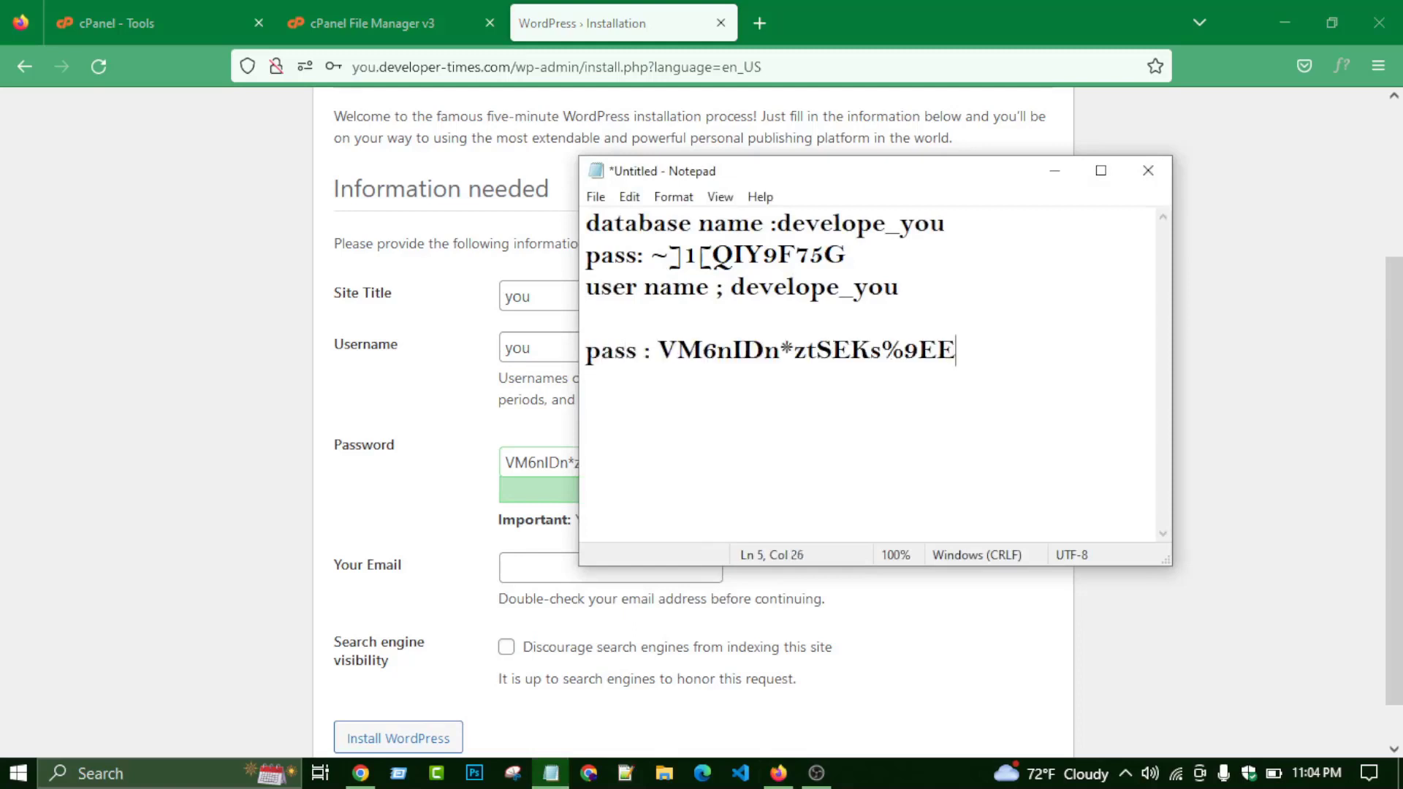
text(user :)
- Copy the admin username 'you' and paste it after the 'user :' label in the notes
click(480, 296)
right_click(512, 295)
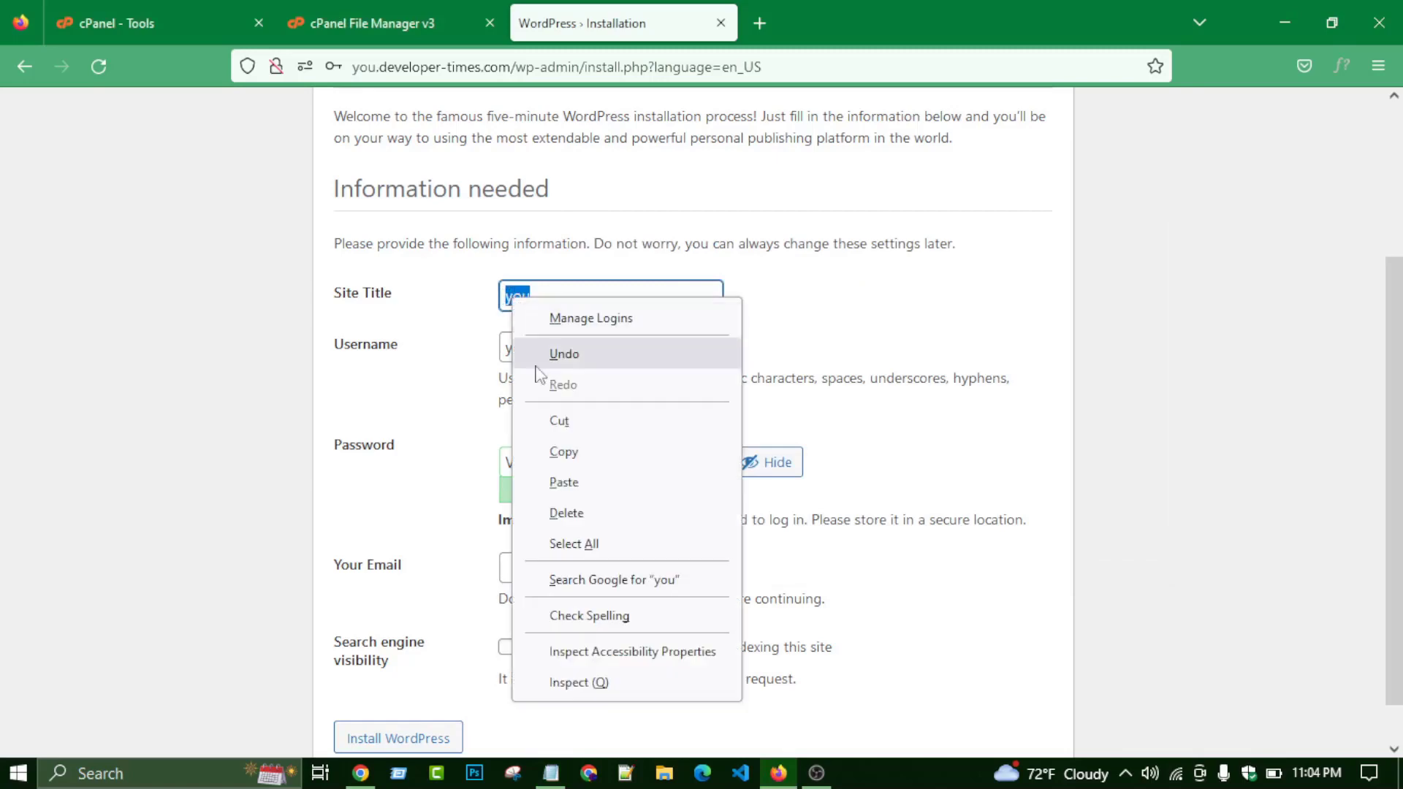
click(553, 448)
click(575, 296)
key(Tab)
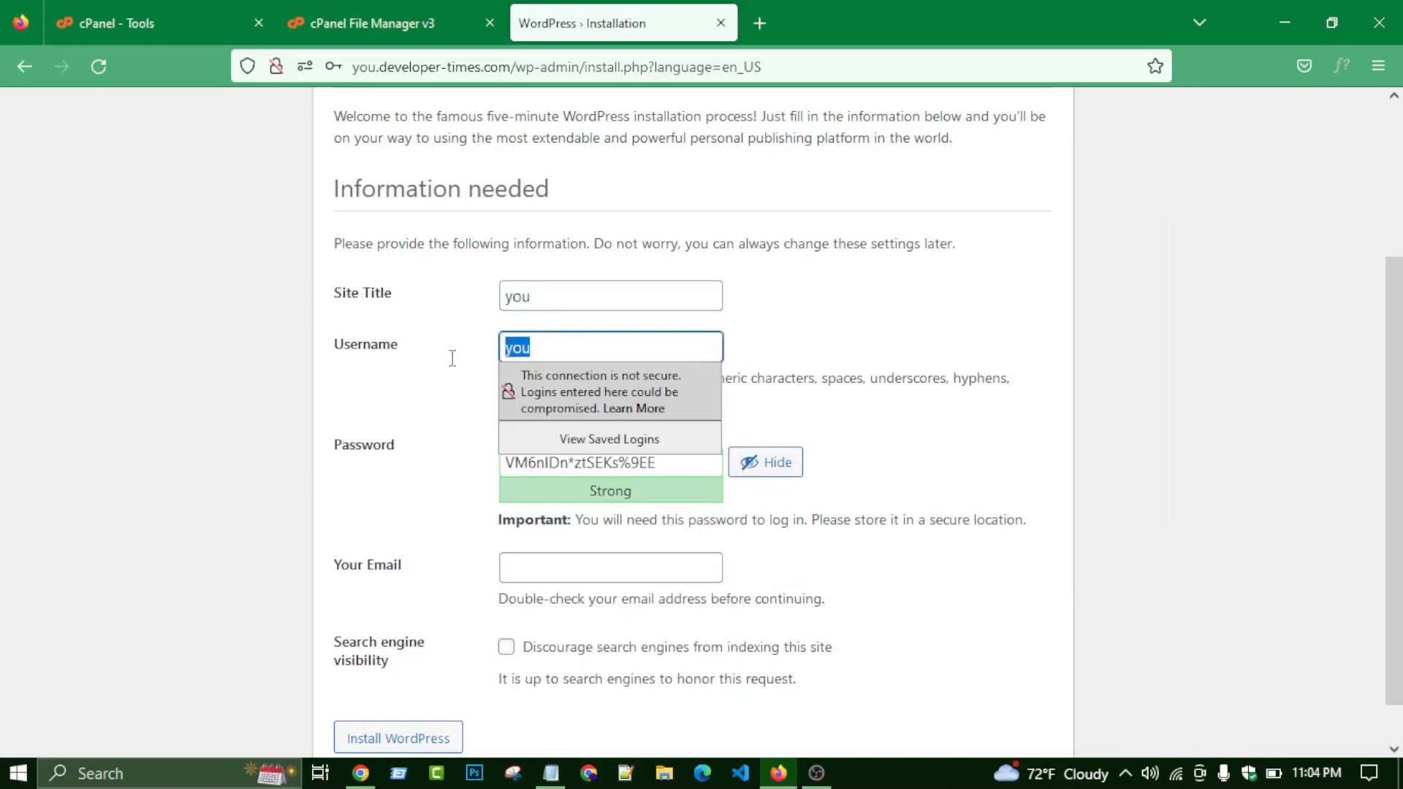
right_click(525, 346)
click(563, 494)
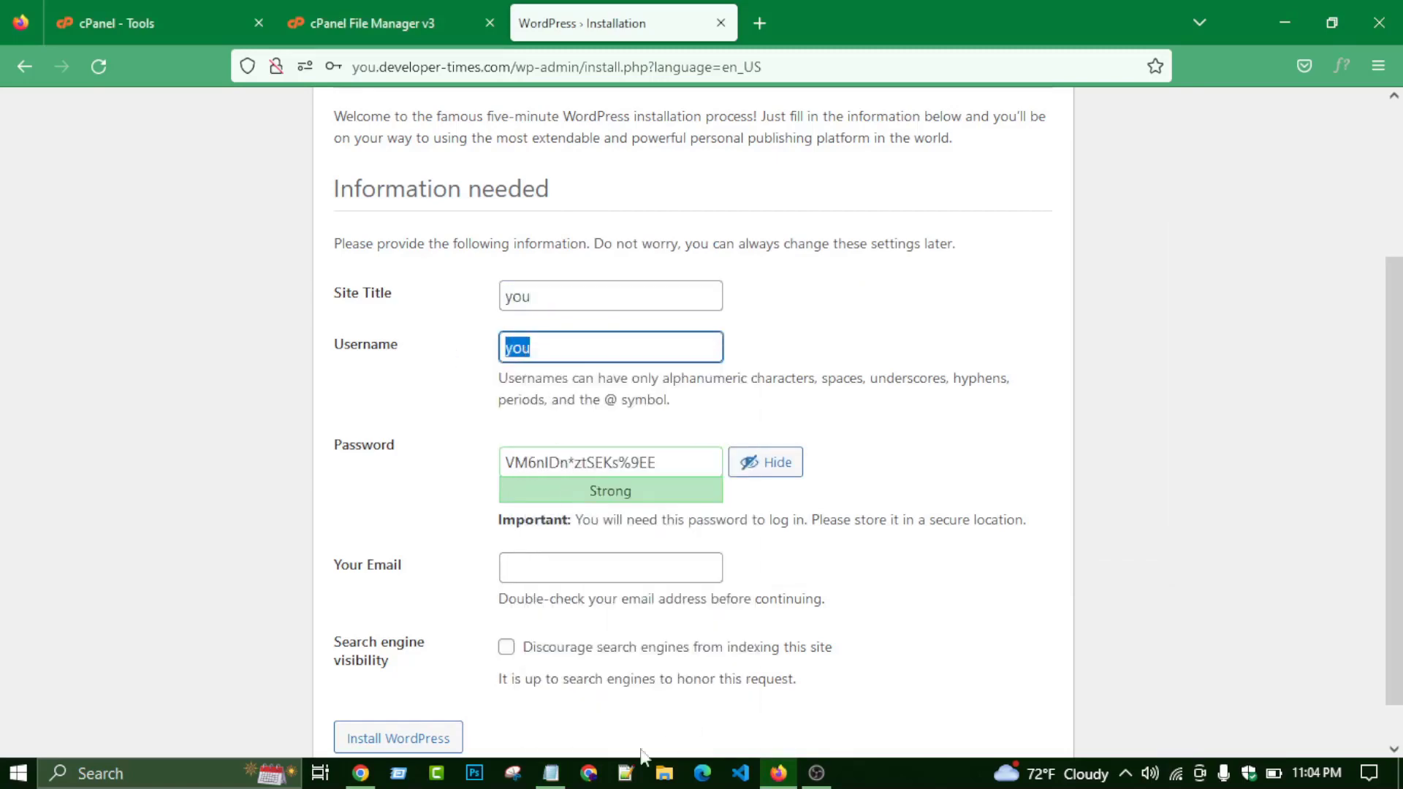
click(551, 774)
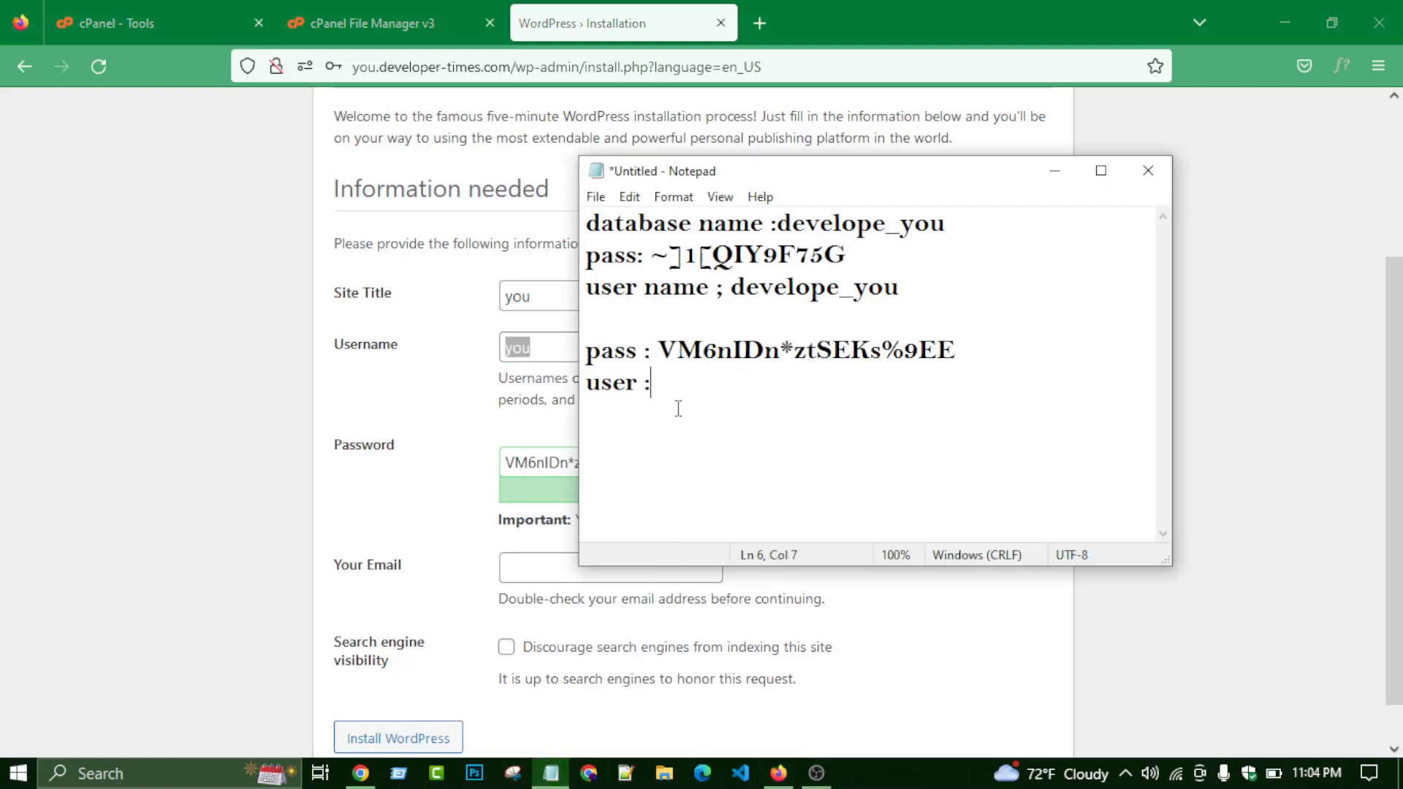
key(ctrl+v)
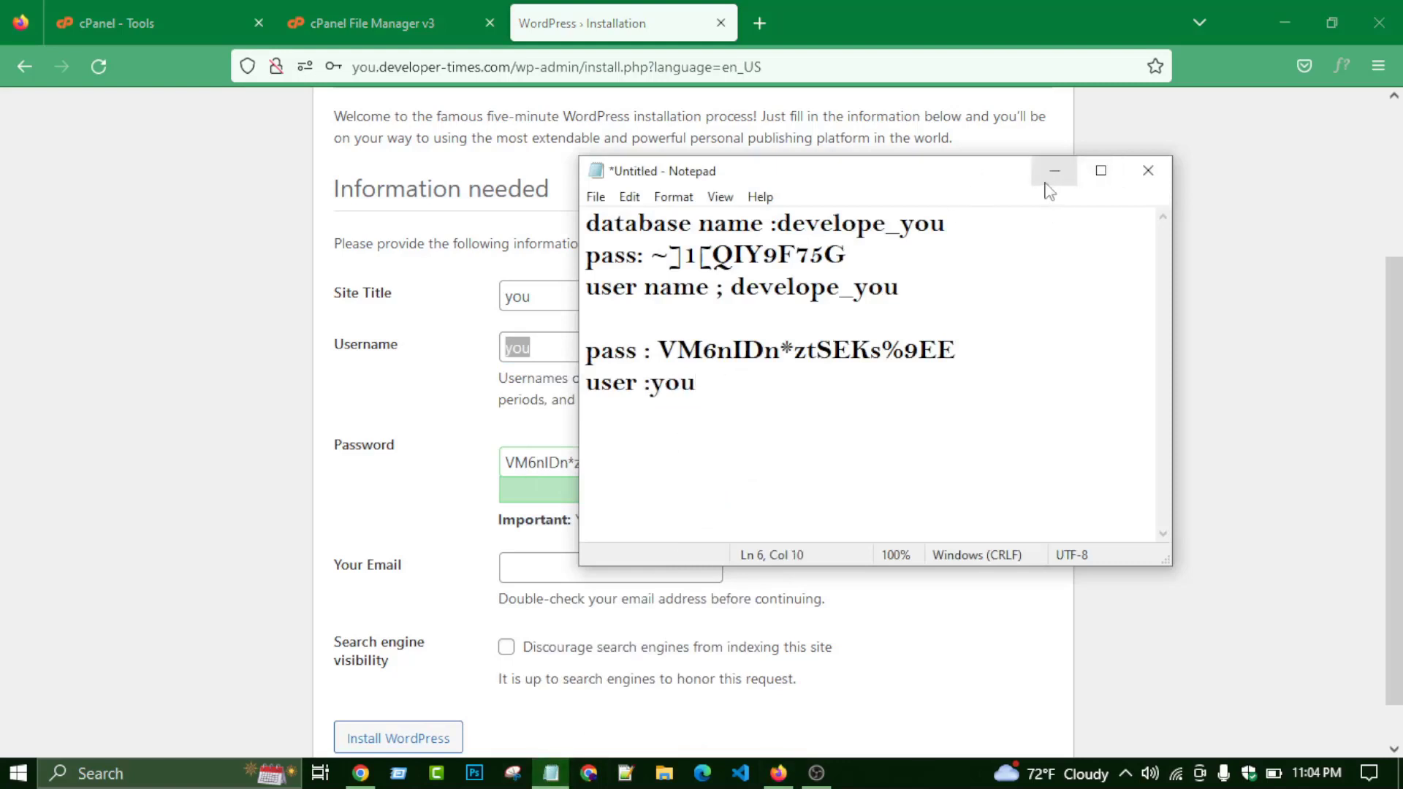
click(1055, 170)
- Enter the administrator's email address in the Your Email field
click(589, 560)
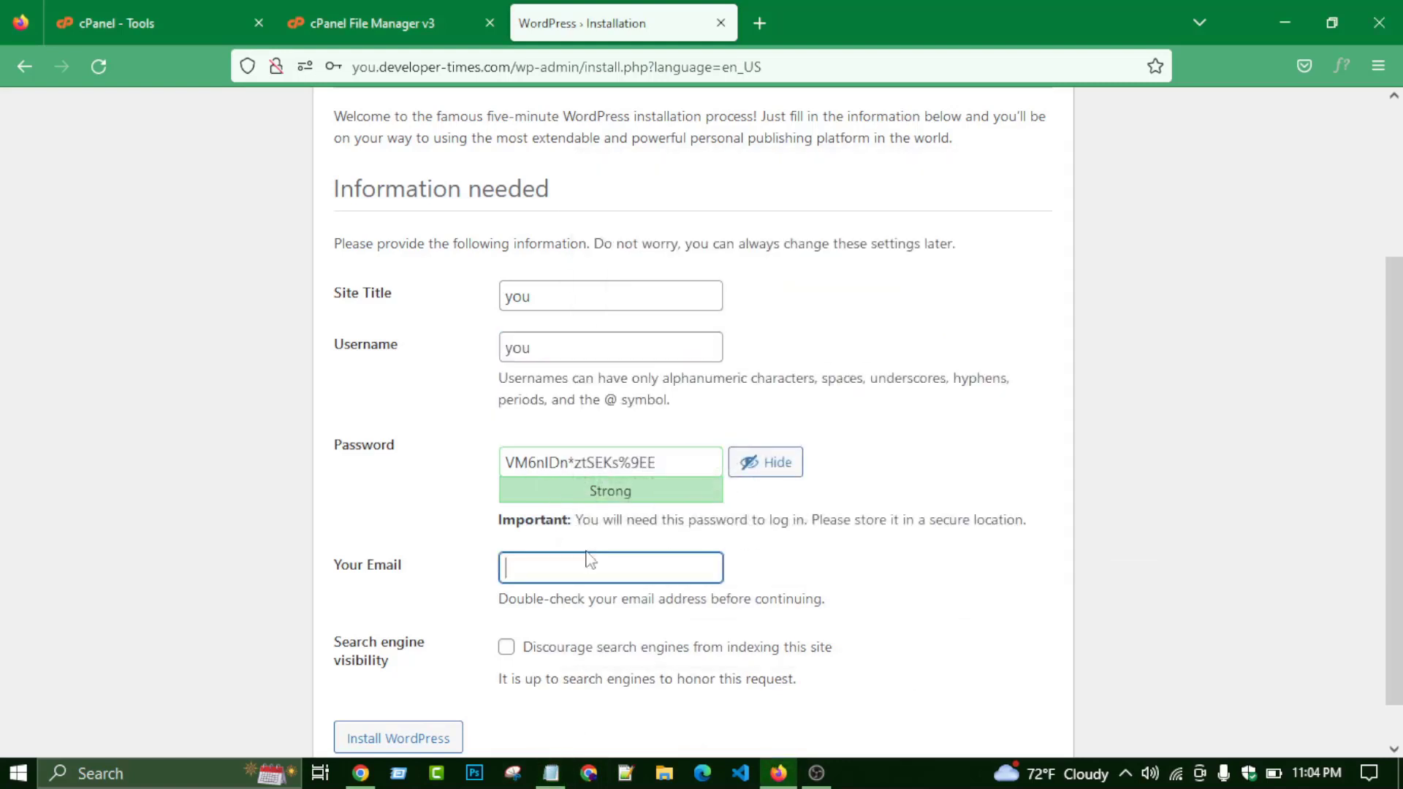
scroll(512, 570, down, 1)
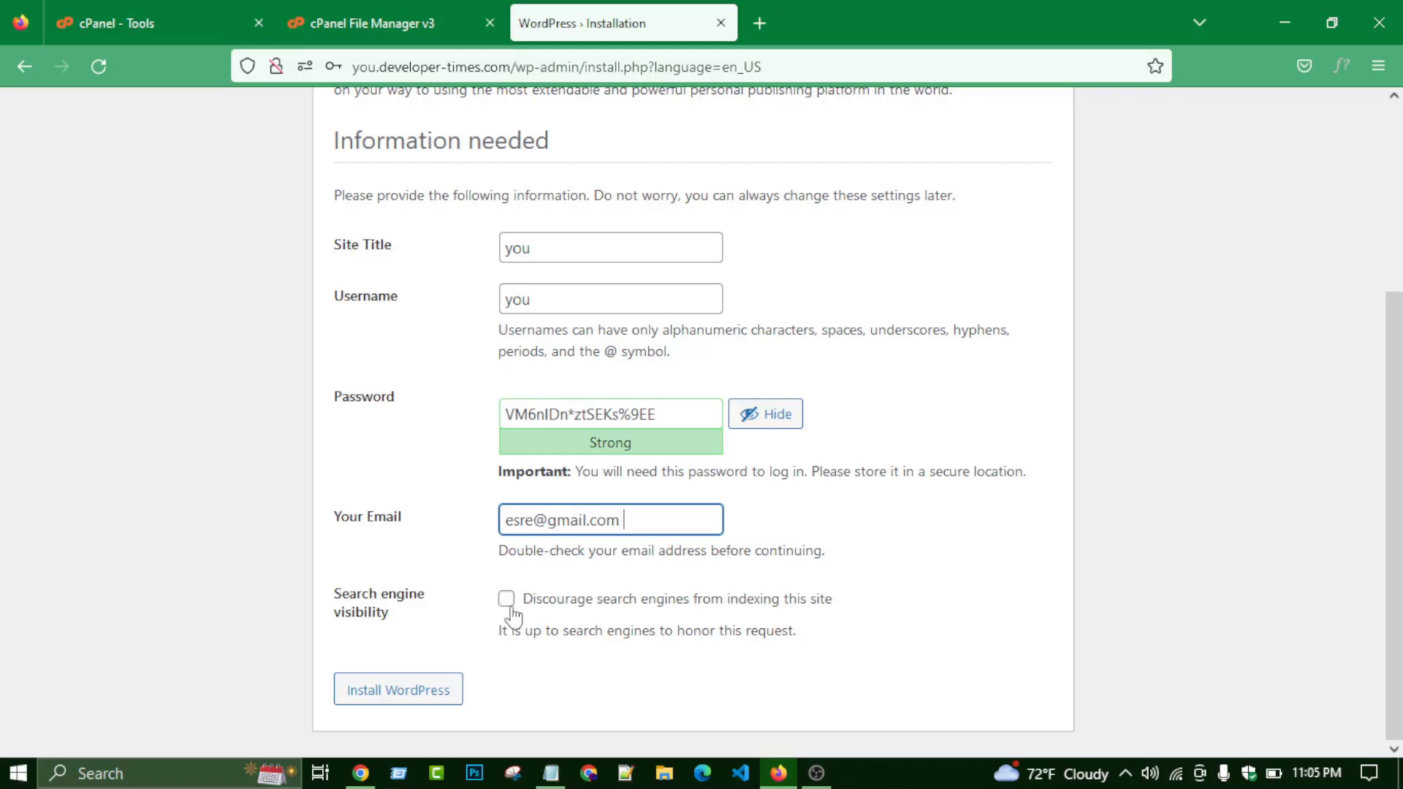
click(507, 605)
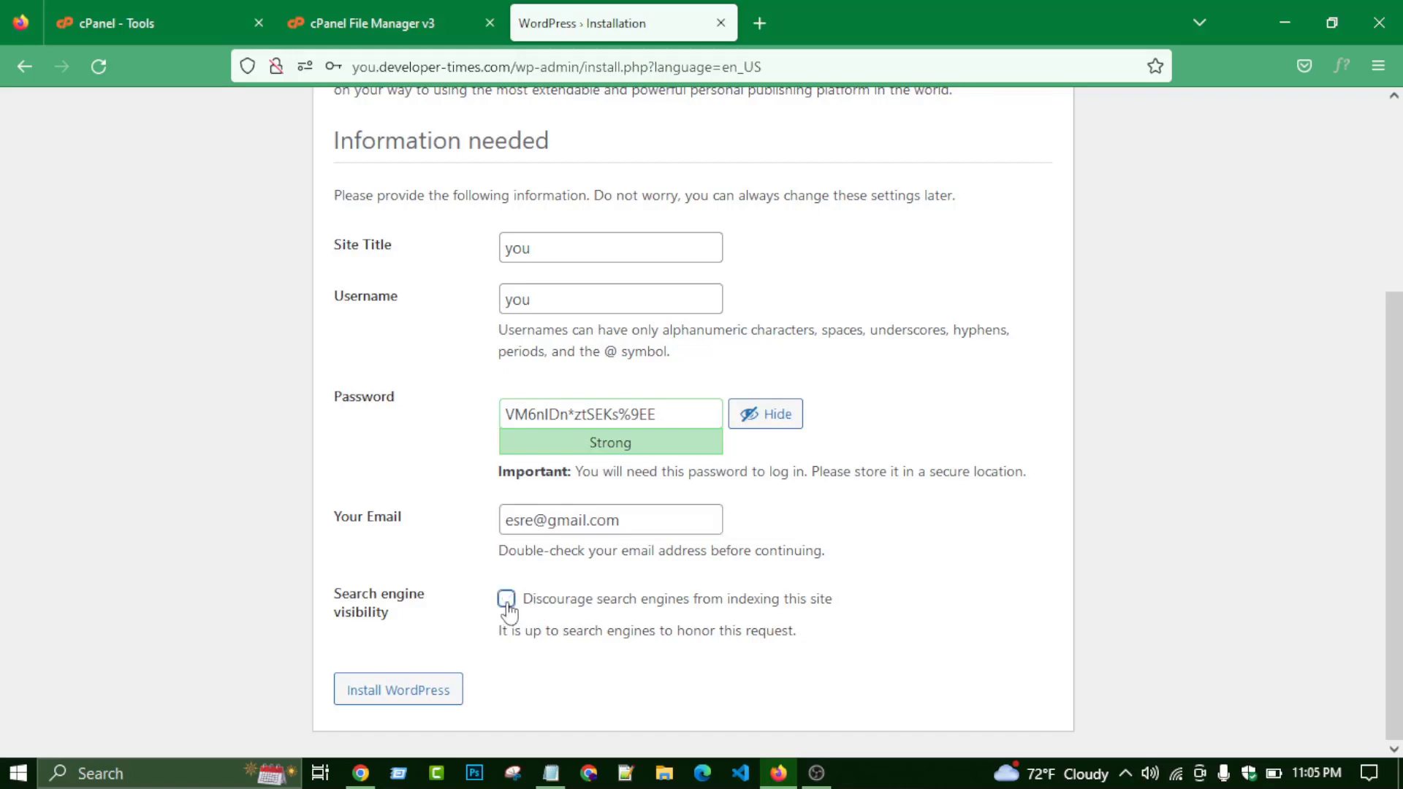
- Review the title, username, password and email, then submit Install WordPress
click(536, 249)
click(552, 304)
click(583, 422)
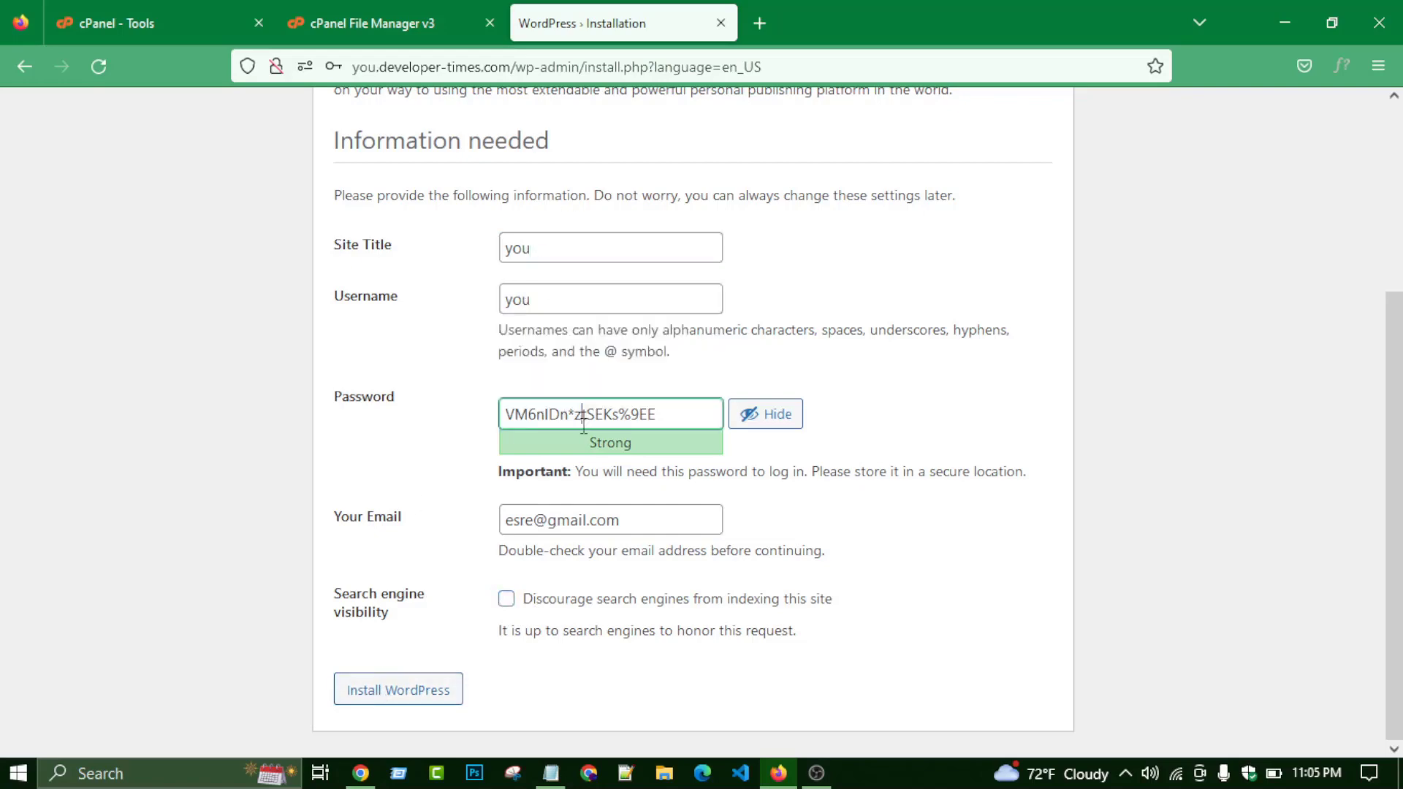
click(624, 519)
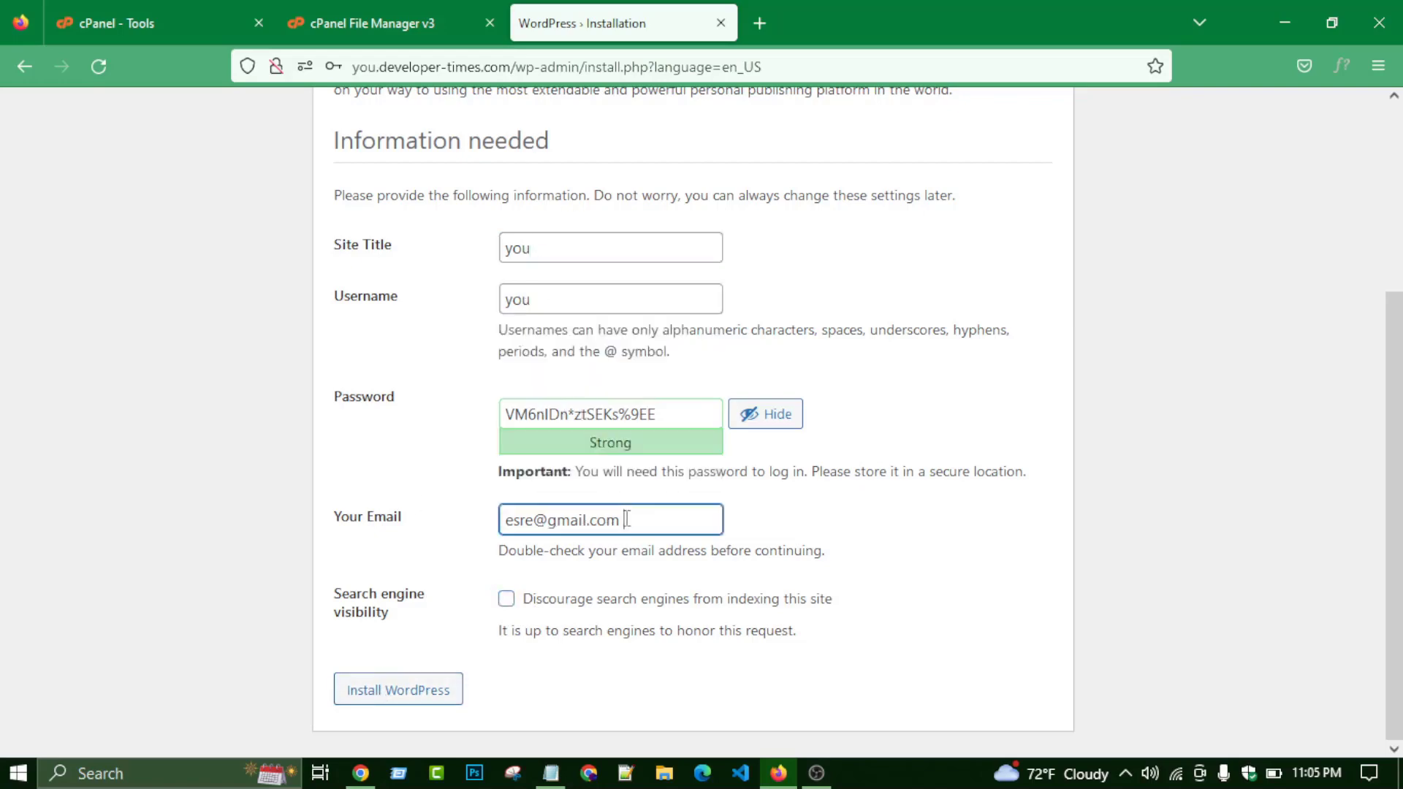
click(395, 690)
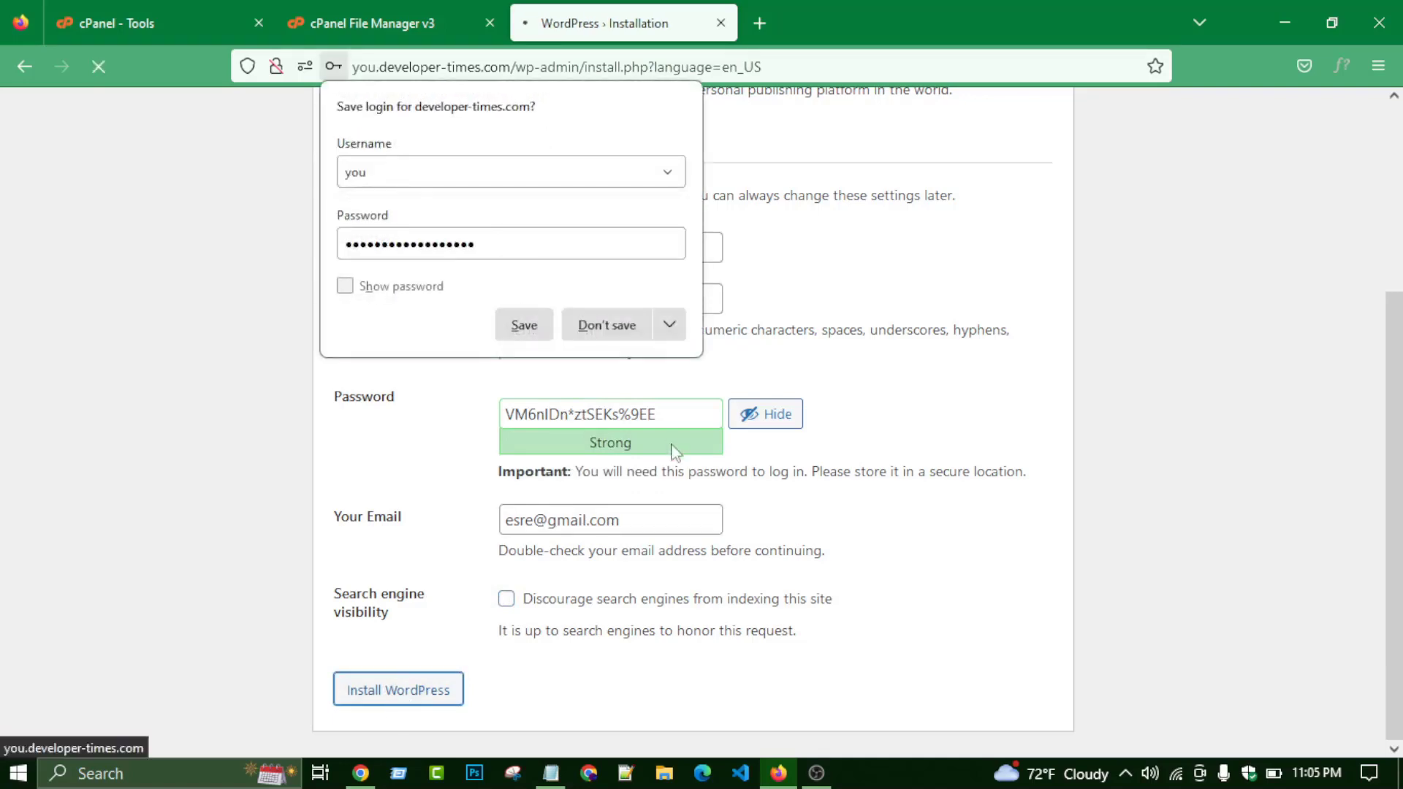
- Decline saving the login, go to the login page, and enter username 'you'
click(625, 334)
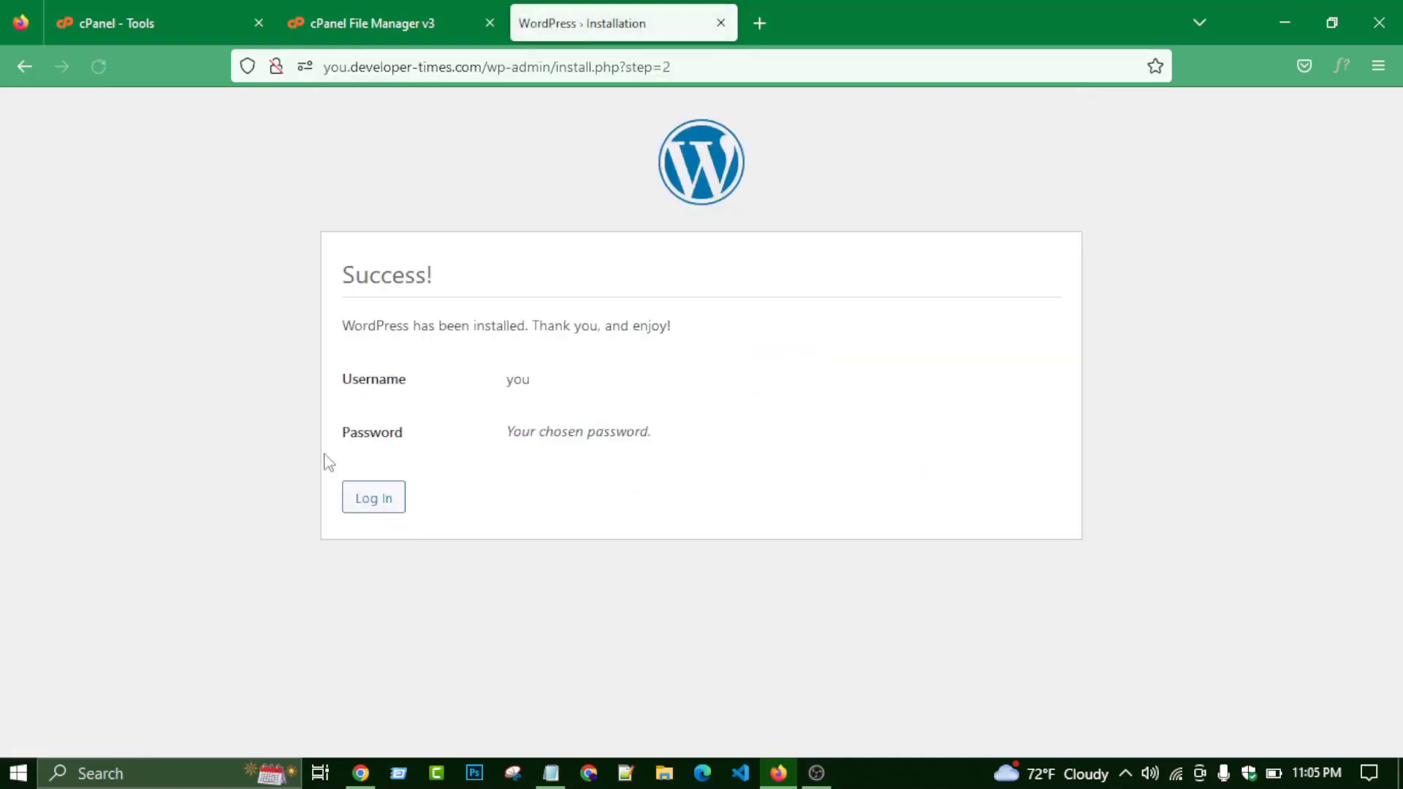
click(377, 500)
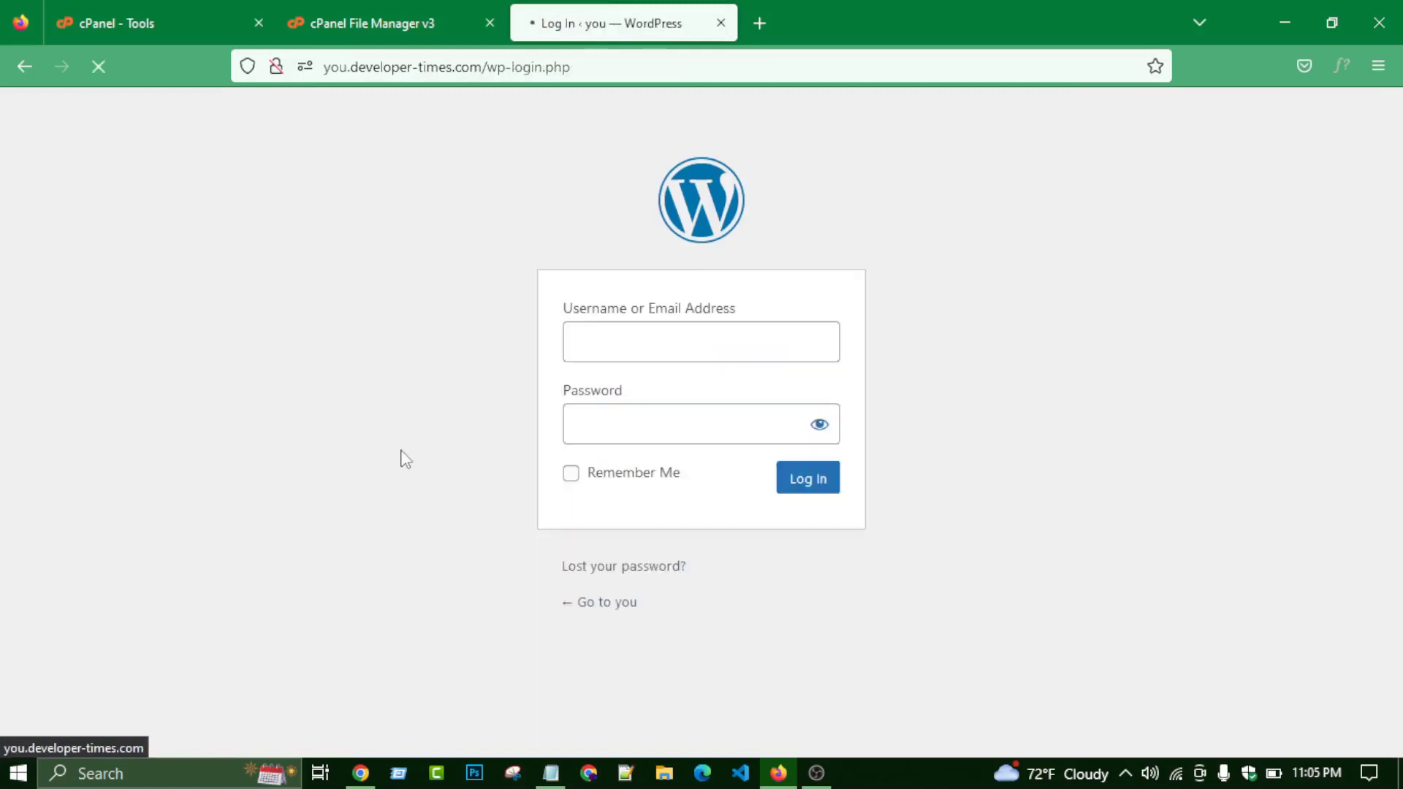
click(630, 348)
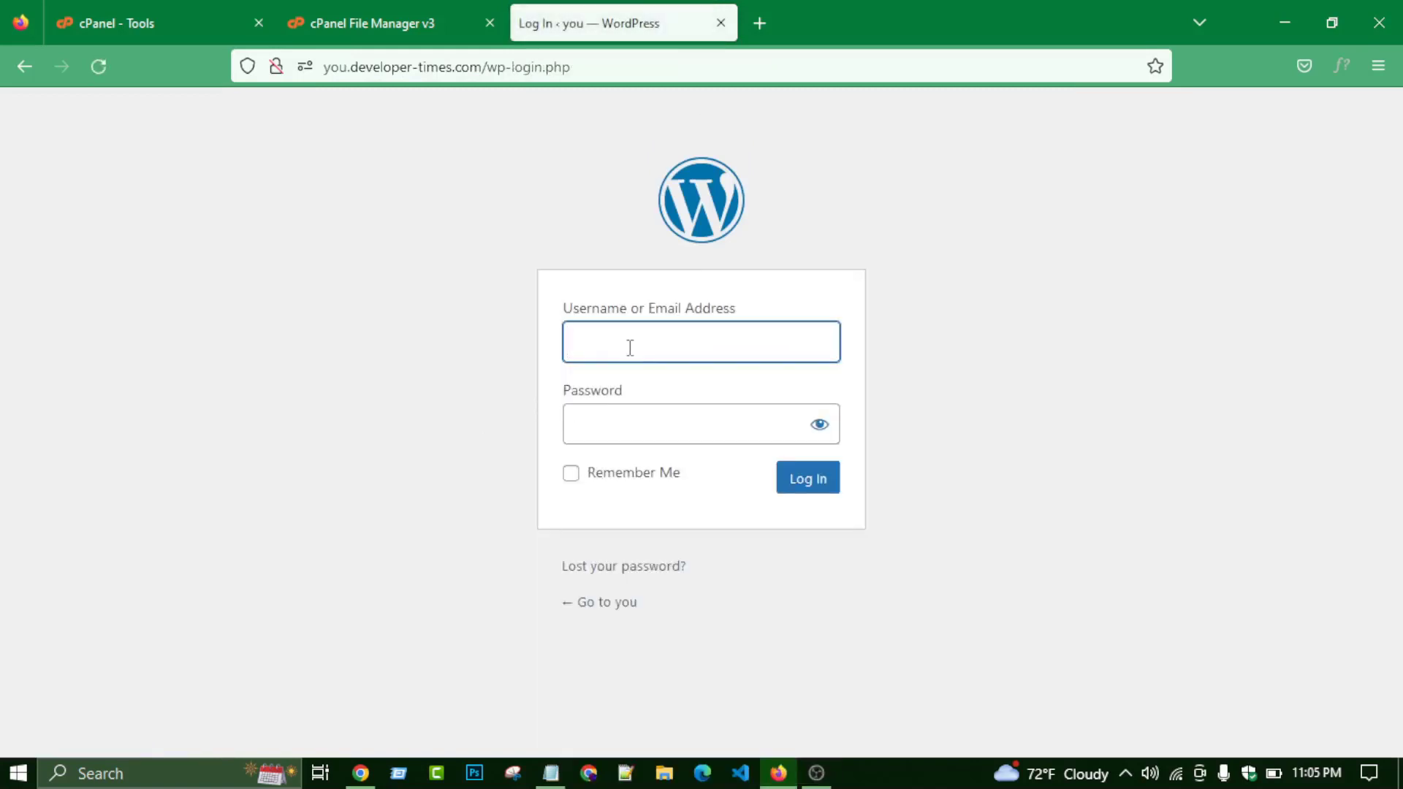
click(630, 347)
text(yo)
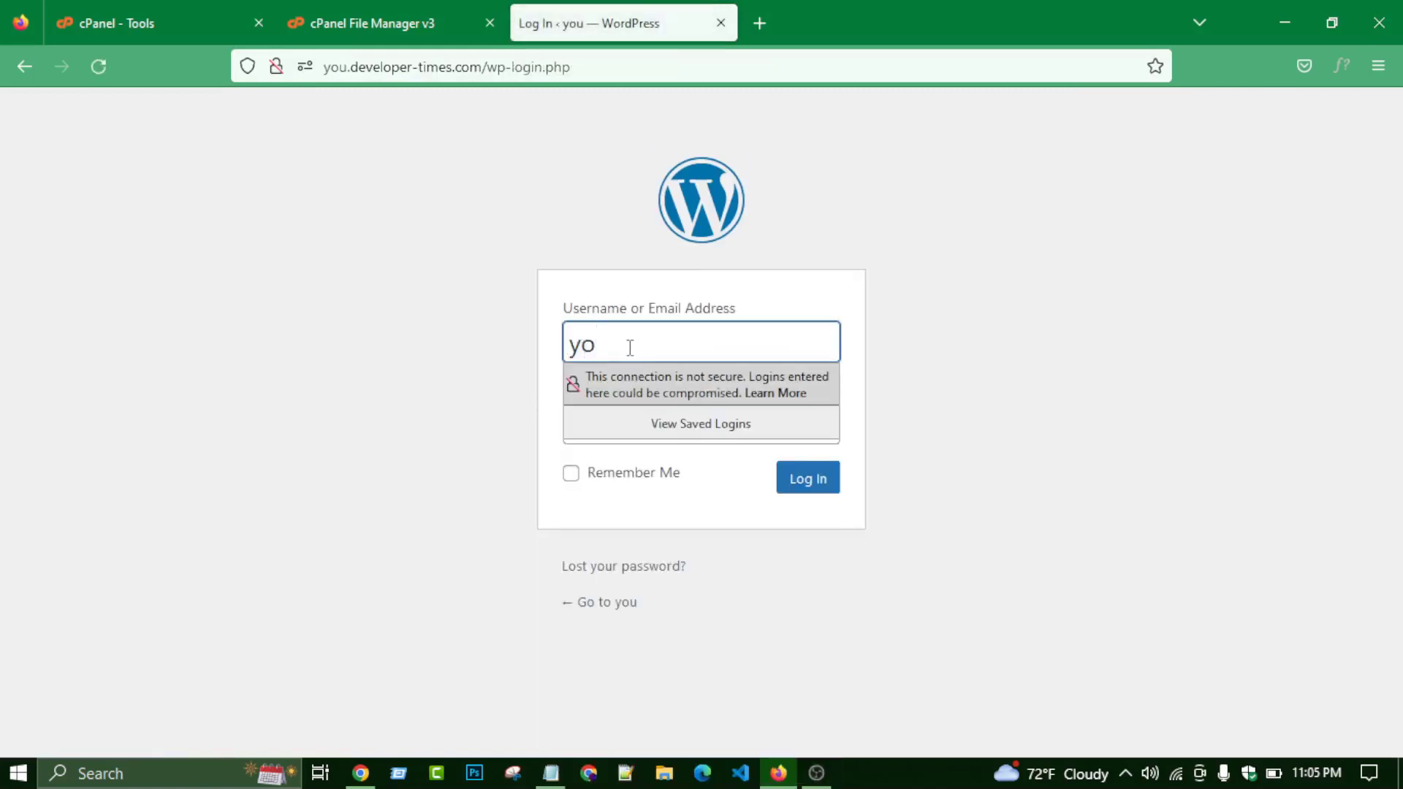
text(u)
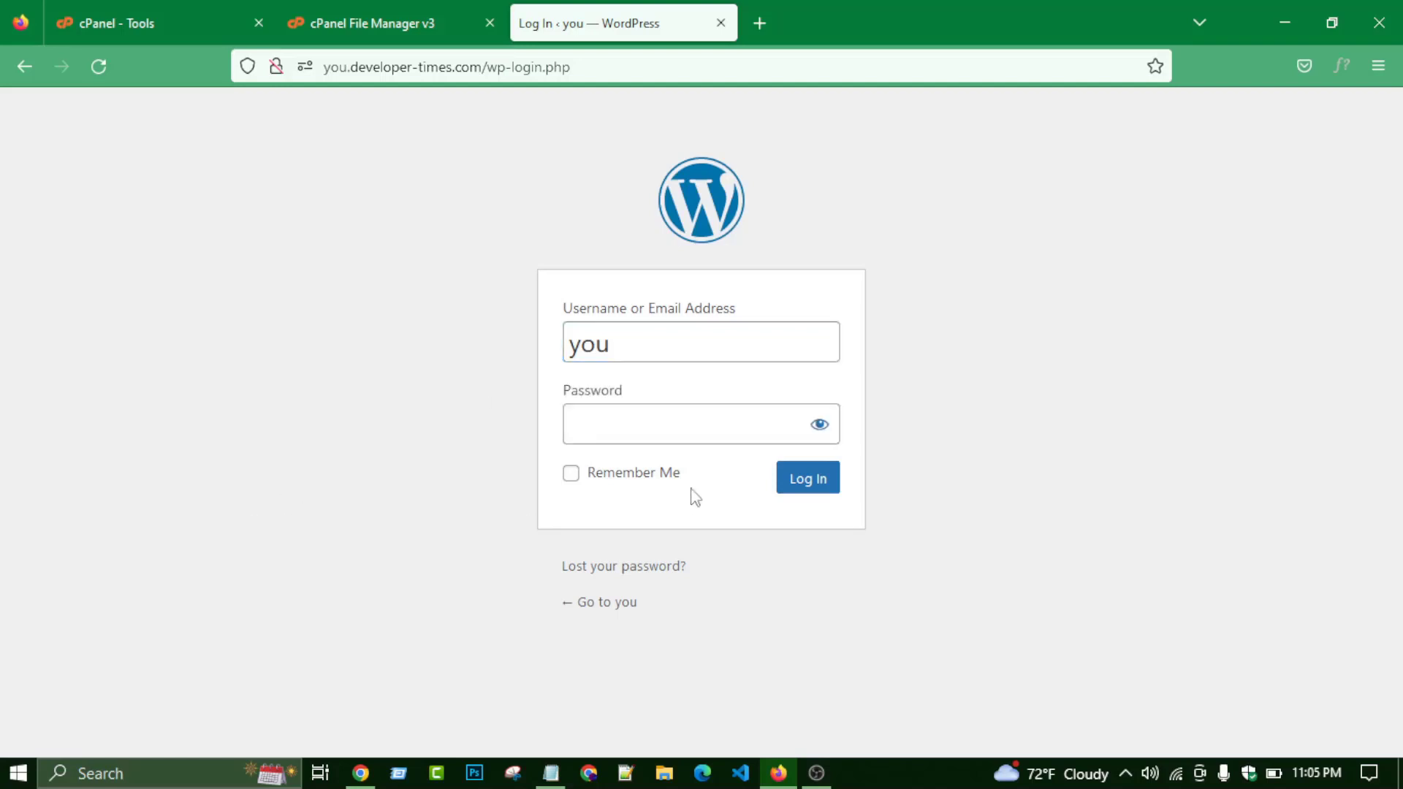
click(682, 416)
- Paste the admin password saved in the notes into the password field, check it, and log in
click(551, 773)
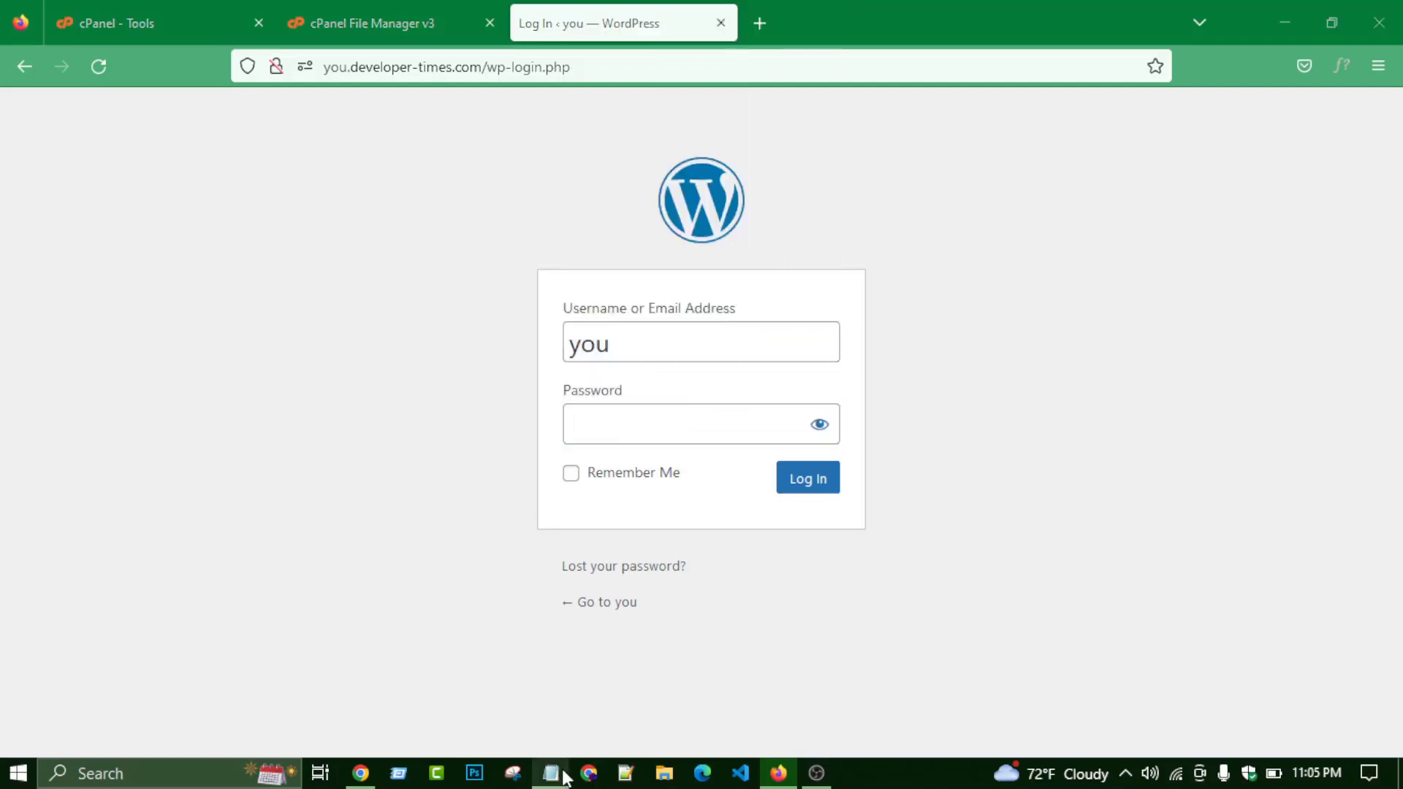
drag(654, 356, 968, 363)
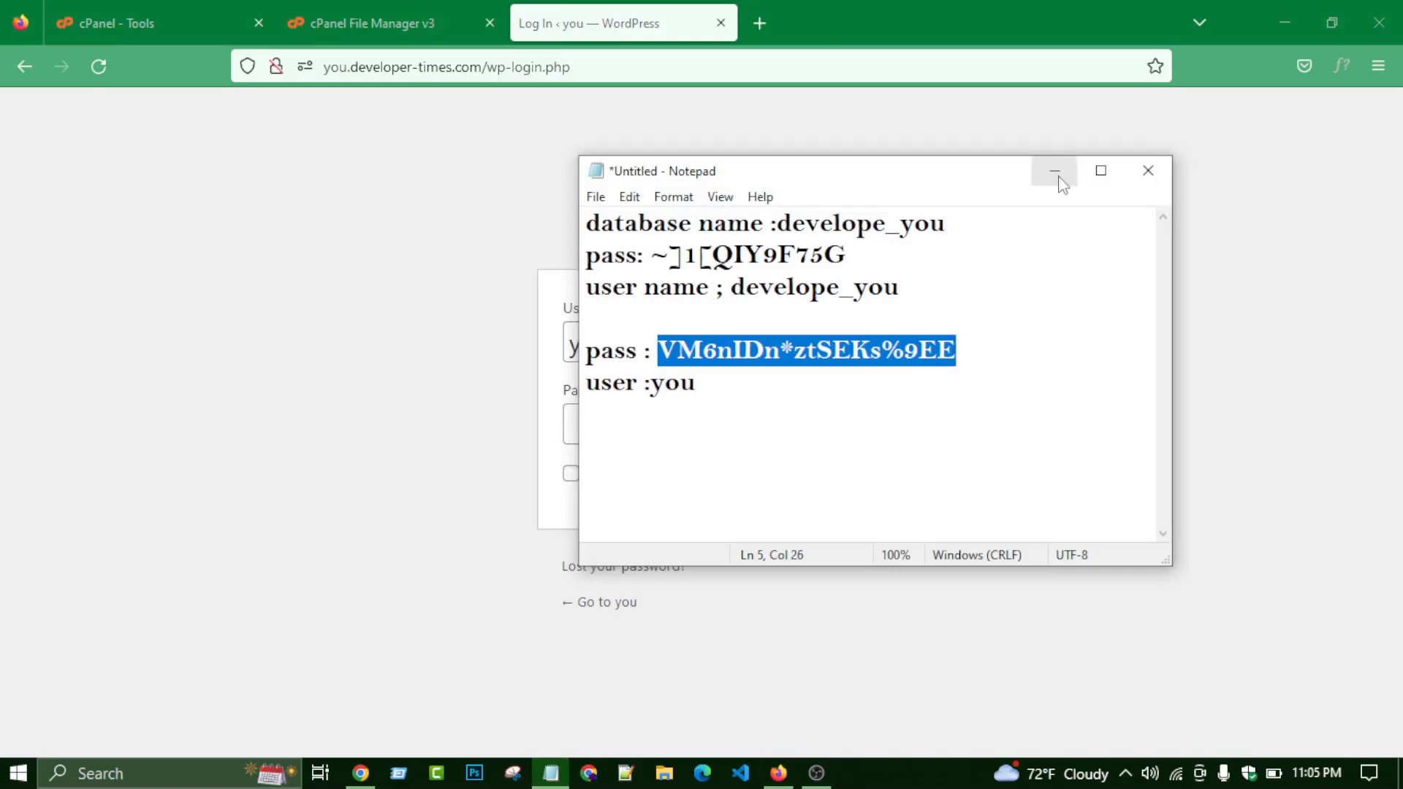
click(1056, 172)
click(674, 425)
key(ctrl+v)
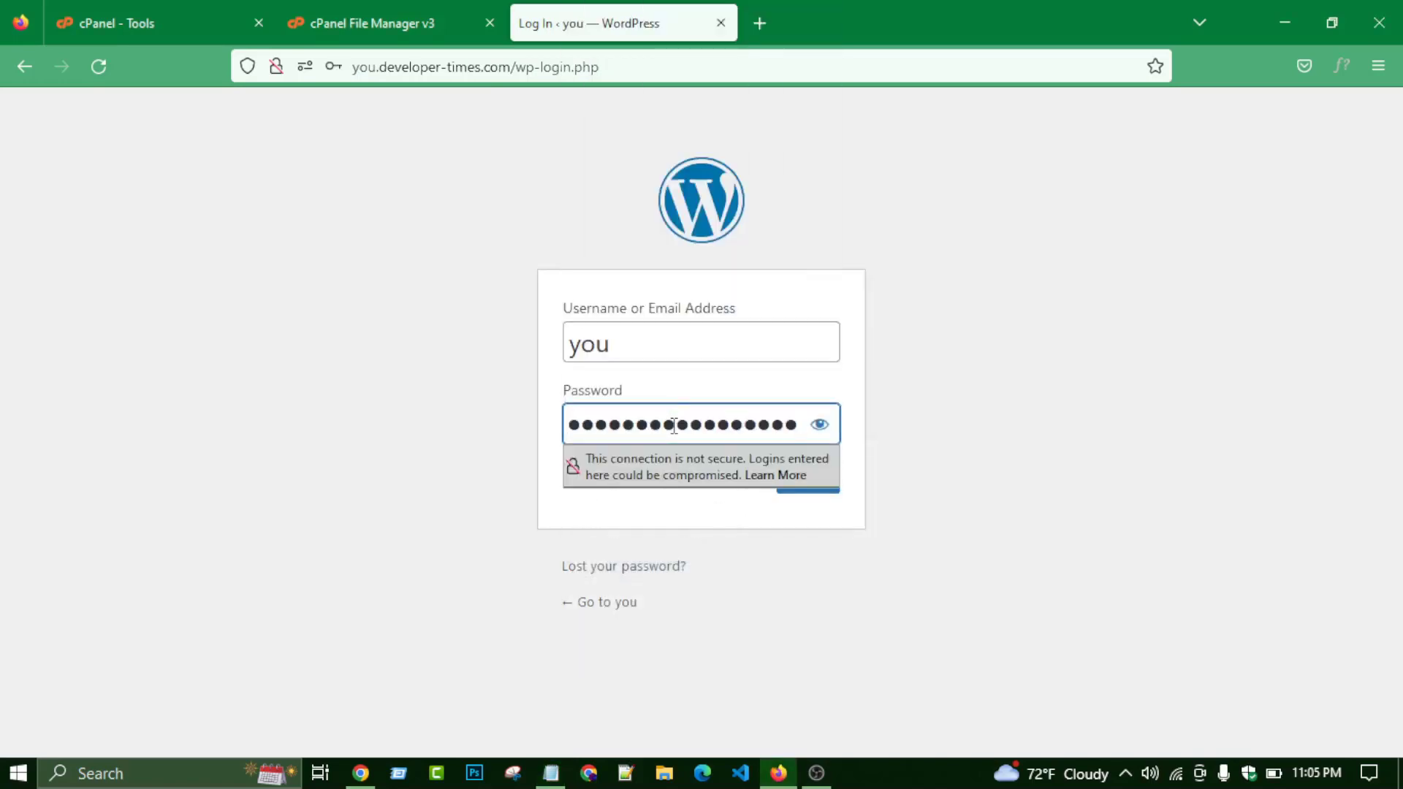
click(819, 427)
click(810, 482)
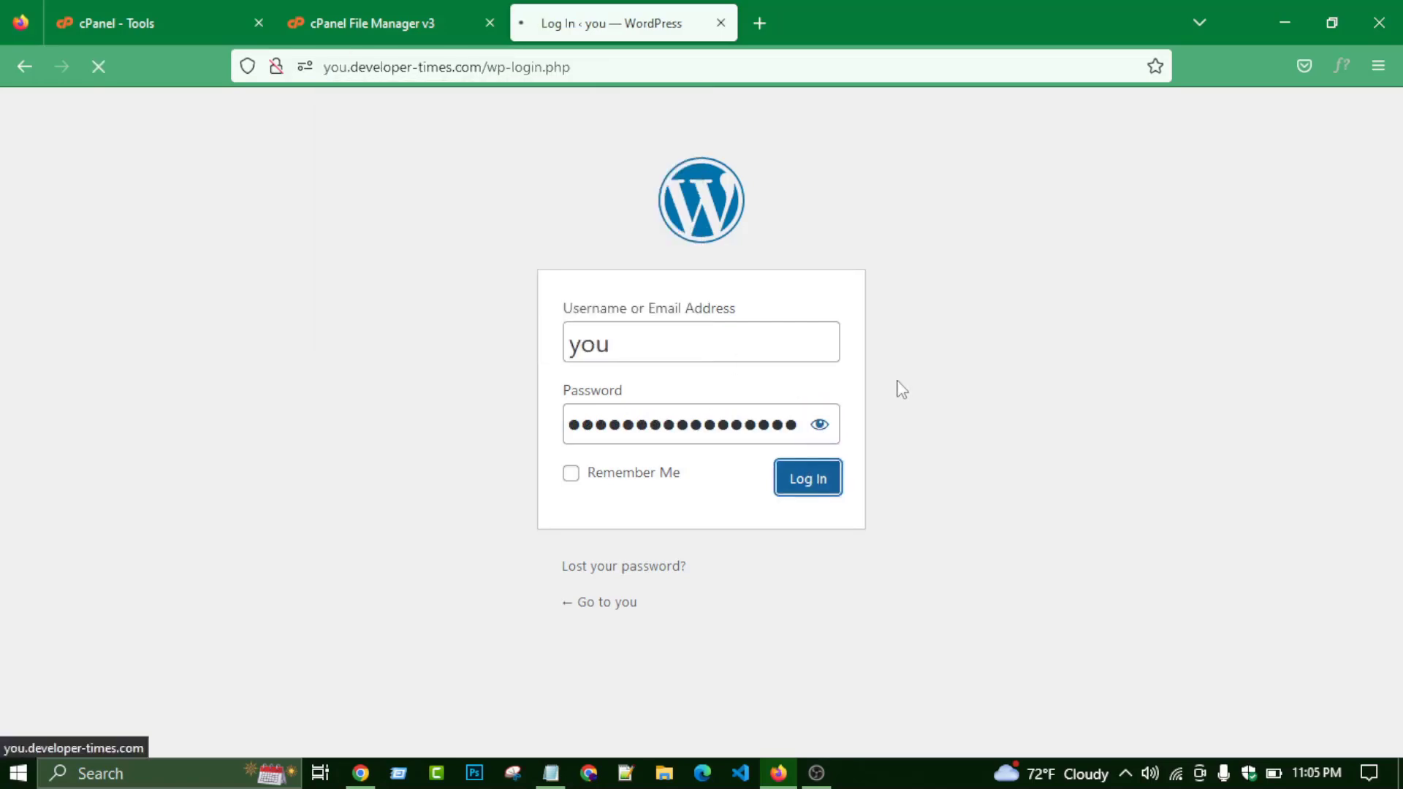
- Copy the site domain from the File Manager path and load it in a new tab
scroll(608, 392, down, 5)
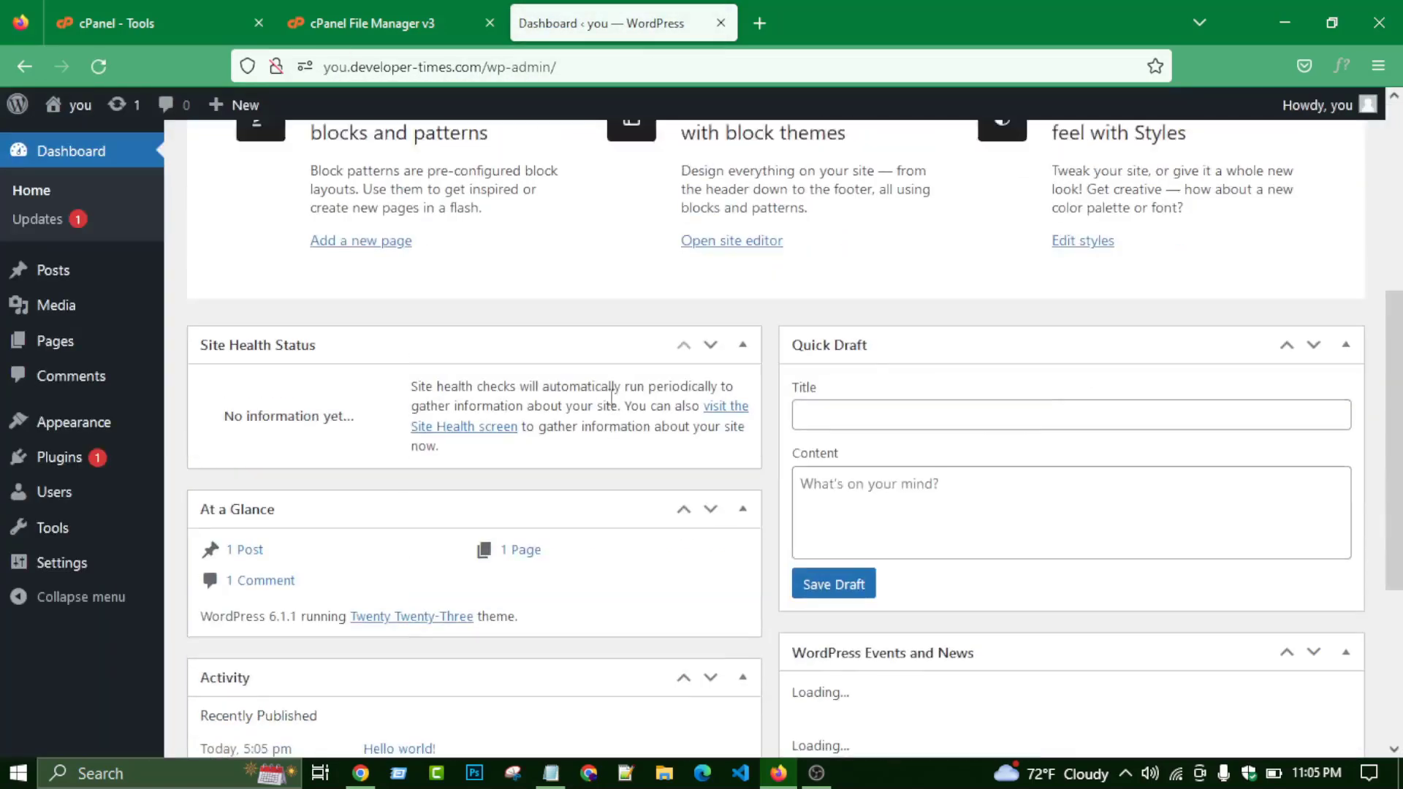
scroll(608, 393, up, 5)
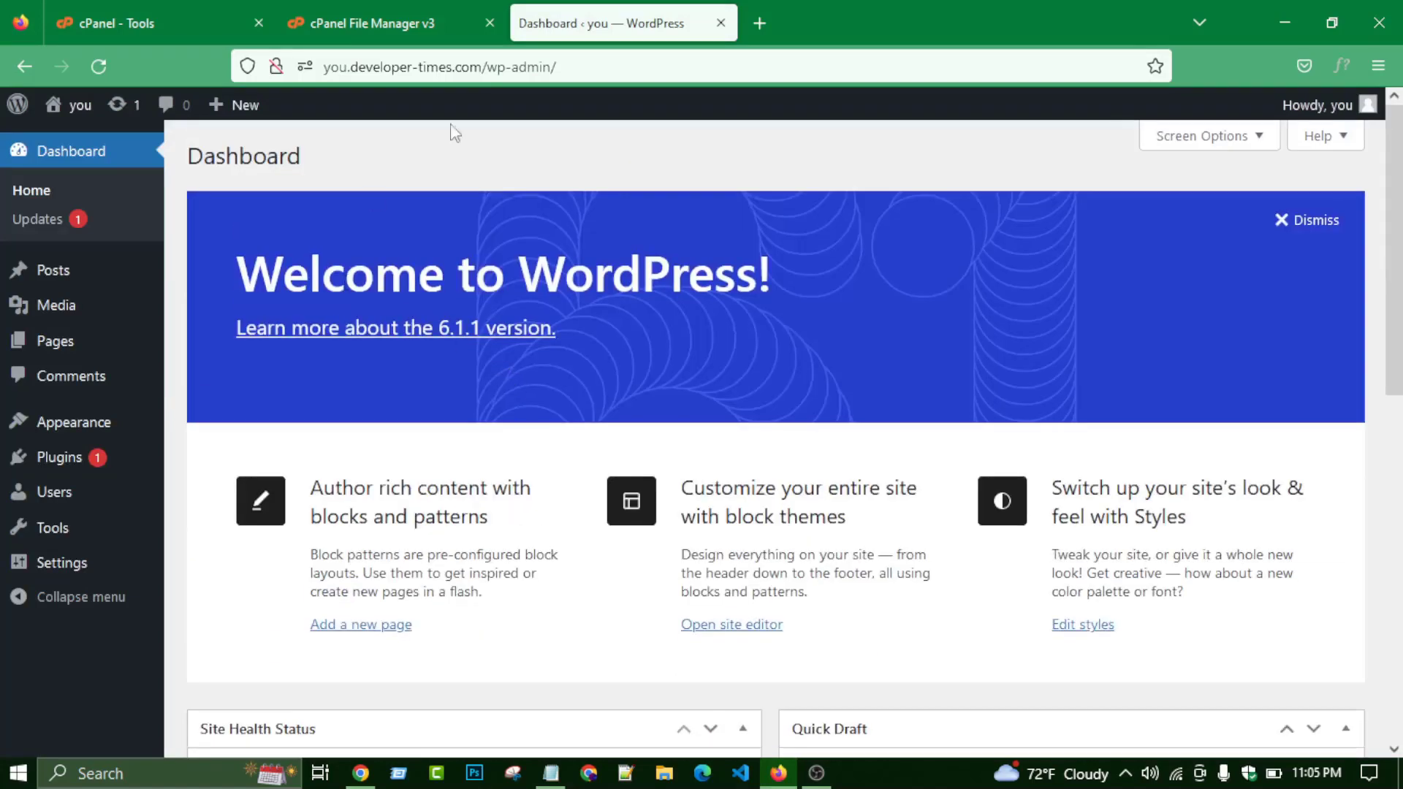
click(393, 19)
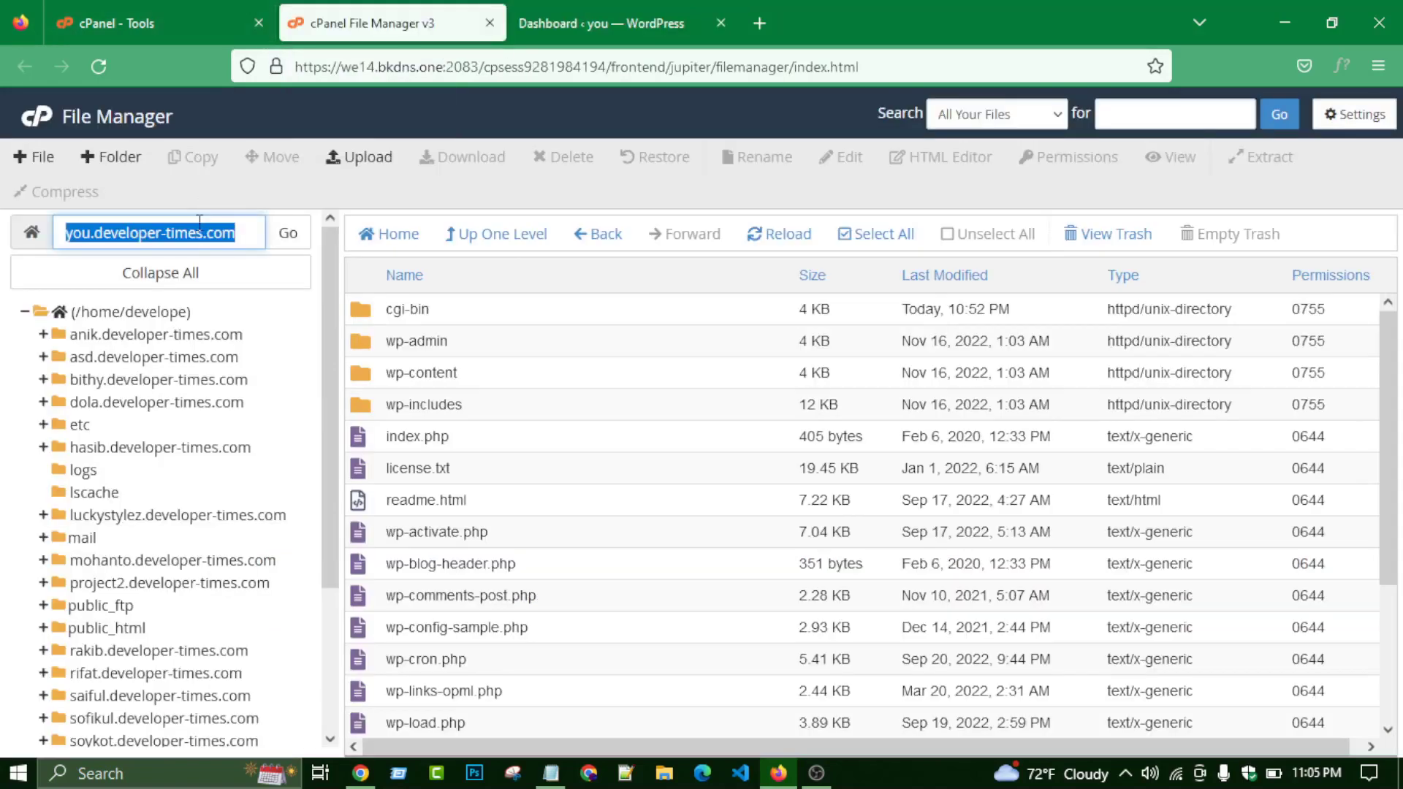
right_click(199, 223)
click(276, 541)
click(748, 15)
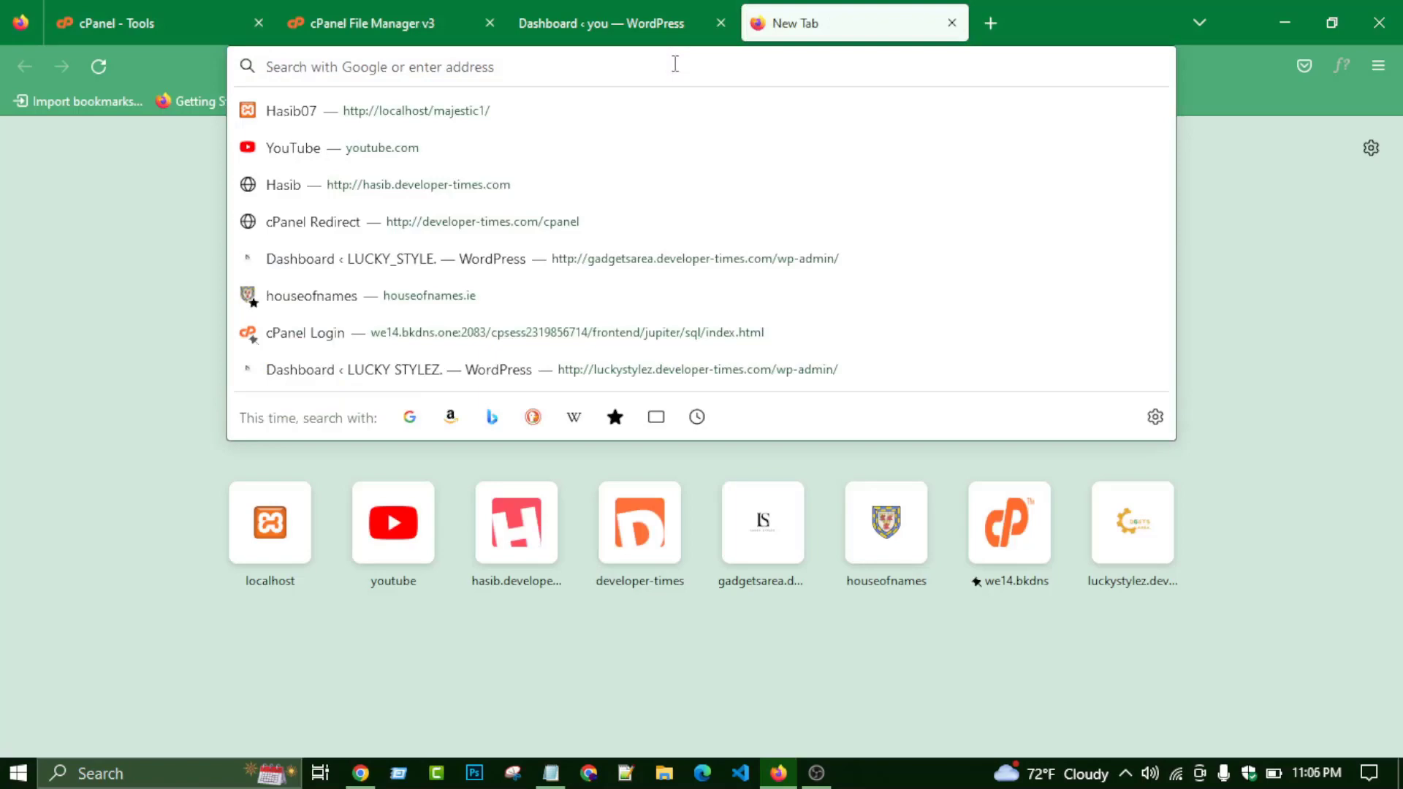
key(ctrl+v)
key(Return)
- Scroll through the live front page with the Mindblown heading and 'Hello world!' post, then go back to the dashboard
scroll(628, 207, down, 10)
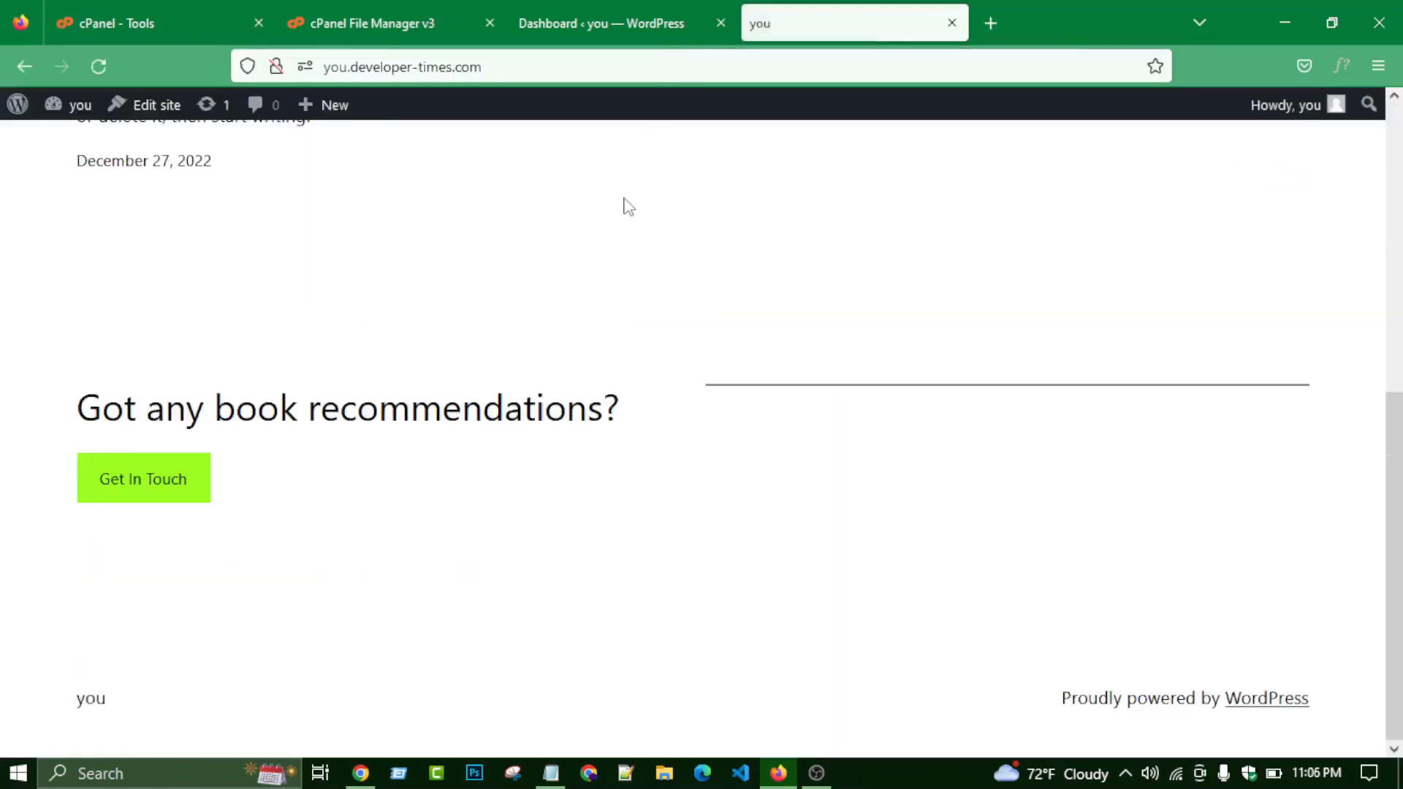
scroll(628, 206, up, 3)
scroll(620, 253, down, 3)
scroll(619, 253, up, 8)
scroll(363, 360, down, 1)
scroll(410, 329, up, 1)
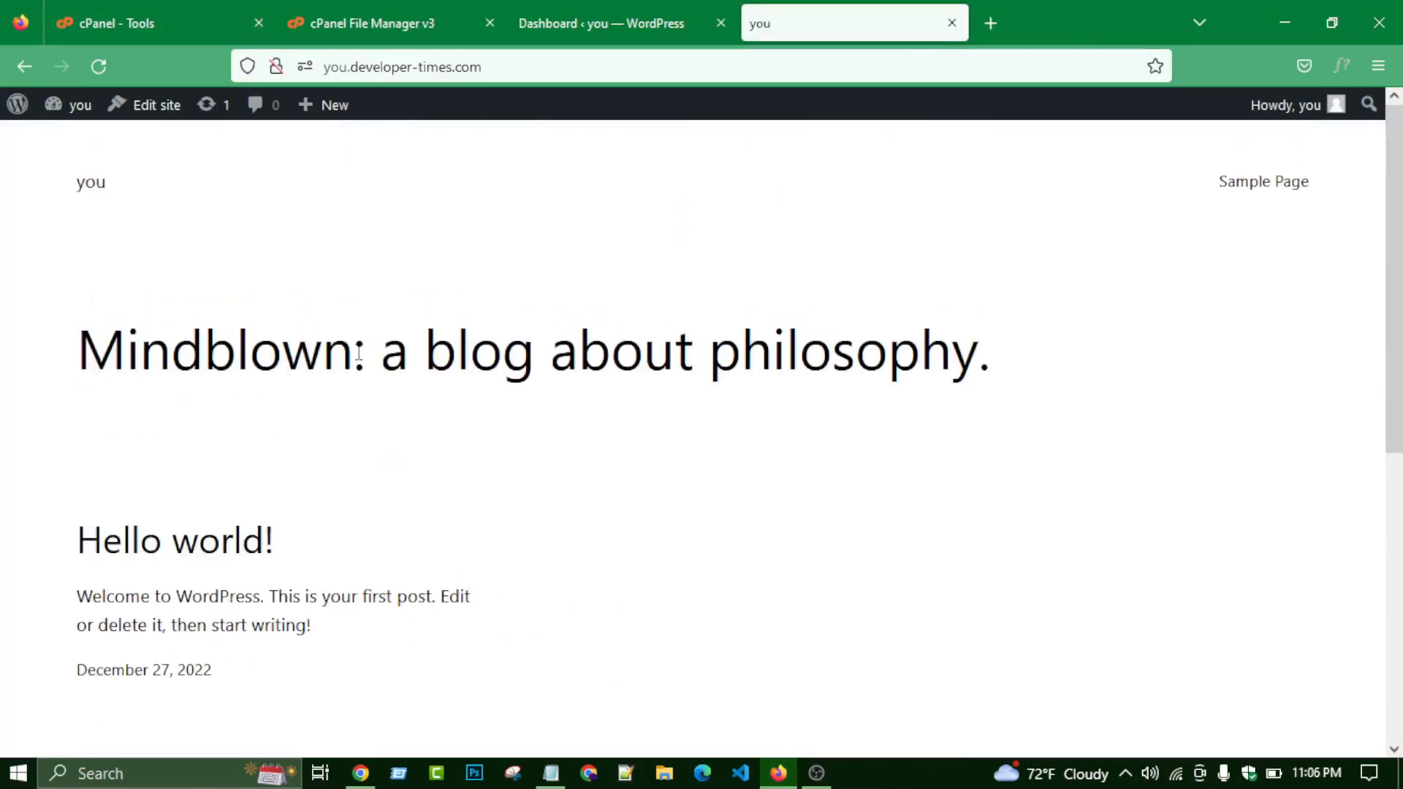
scroll(582, 353, down, 2)
scroll(577, 343, up, 2)
scroll(572, 351, down, 2)
scroll(570, 372, up, 2)
click(713, 11)
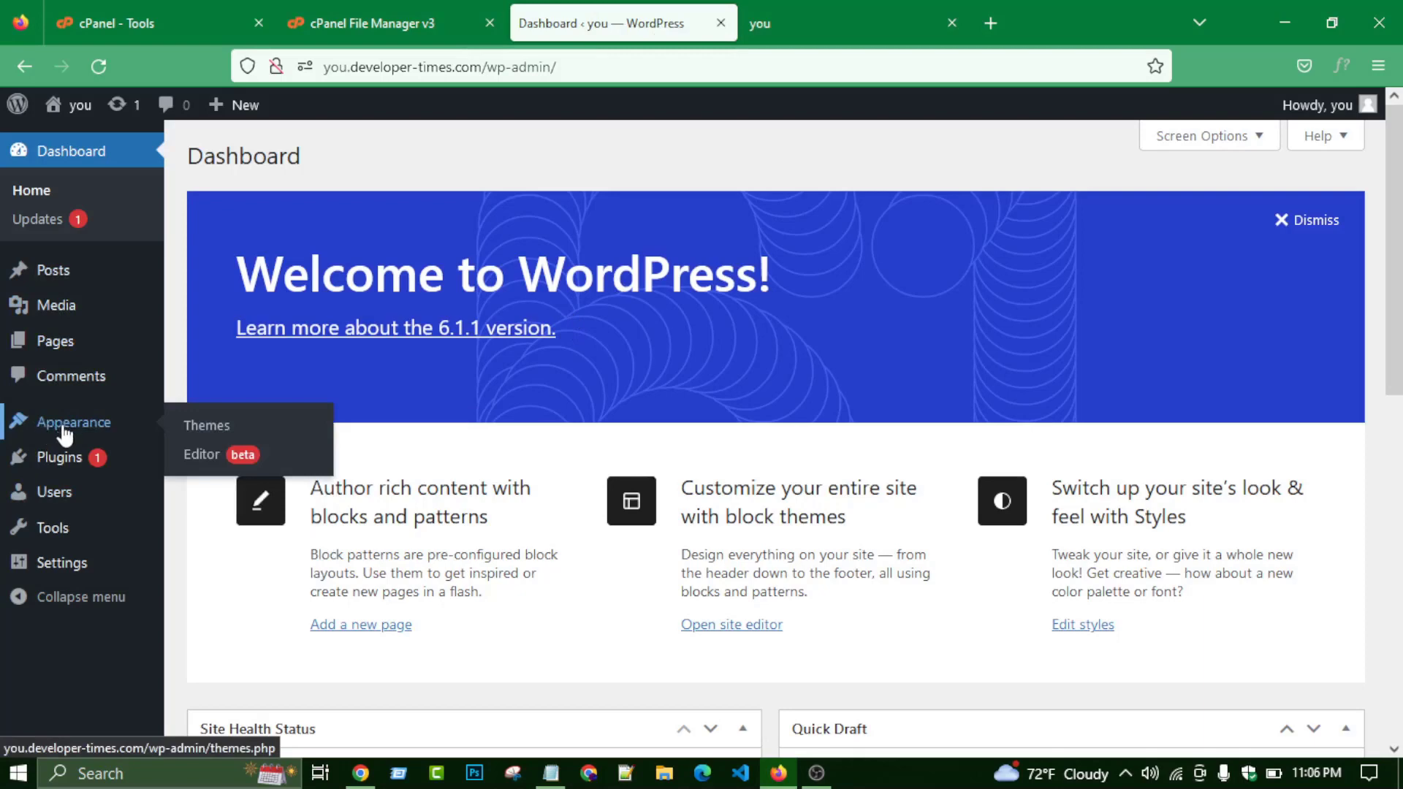
- Open Appearance > Themes to view the installed themes
click(196, 435)
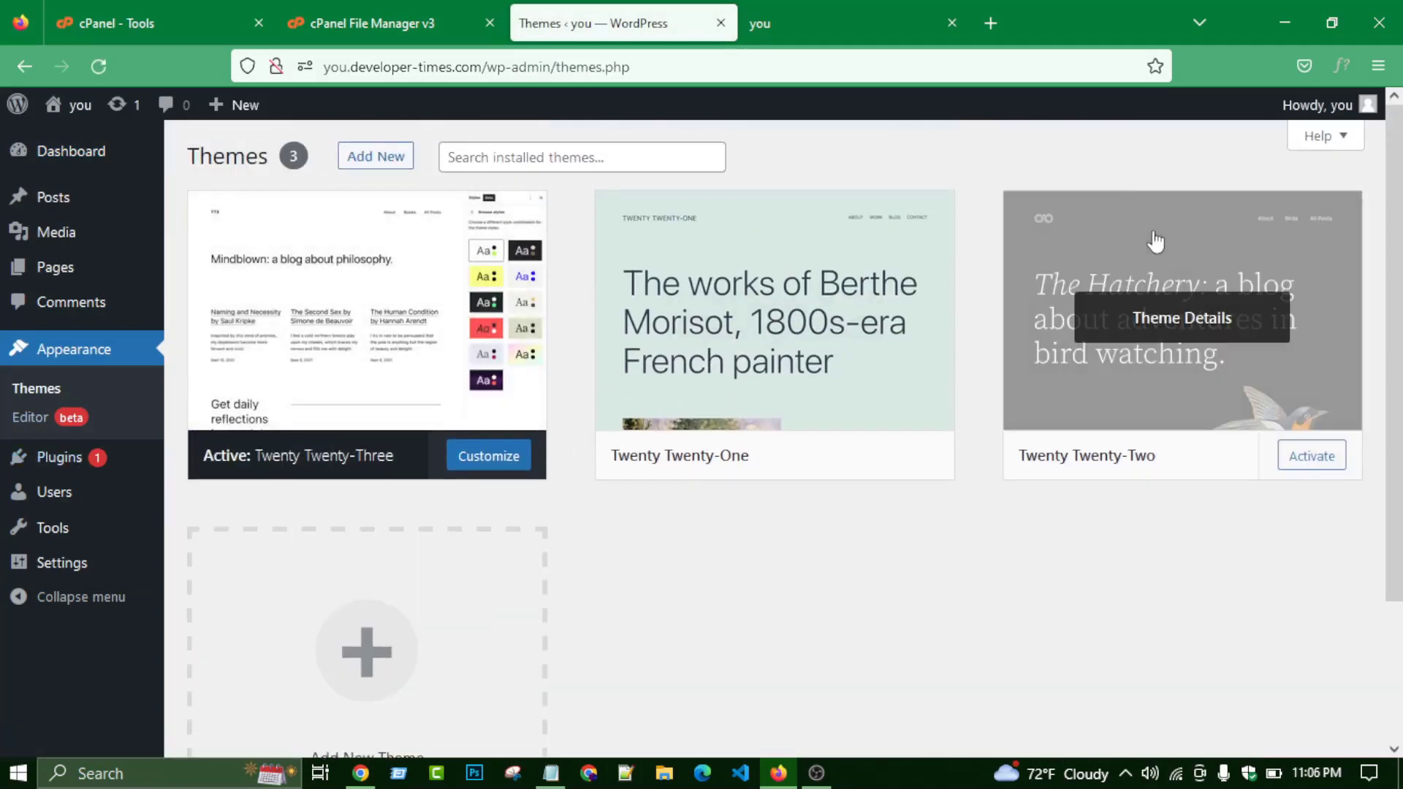
scroll(709, 413, down, 3)
scroll(713, 410, up, 3)
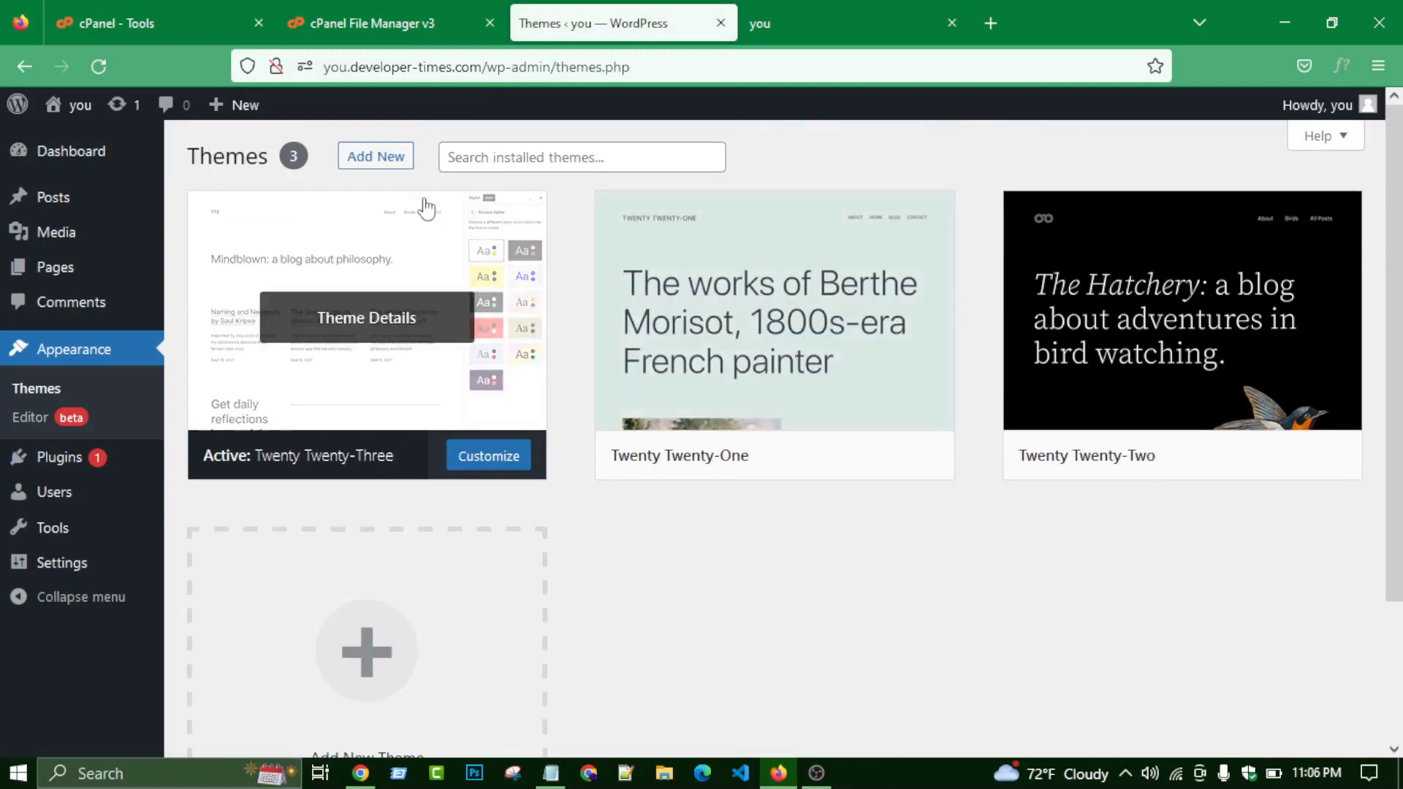
- Open Add New and scroll through the Popular themes list
click(401, 156)
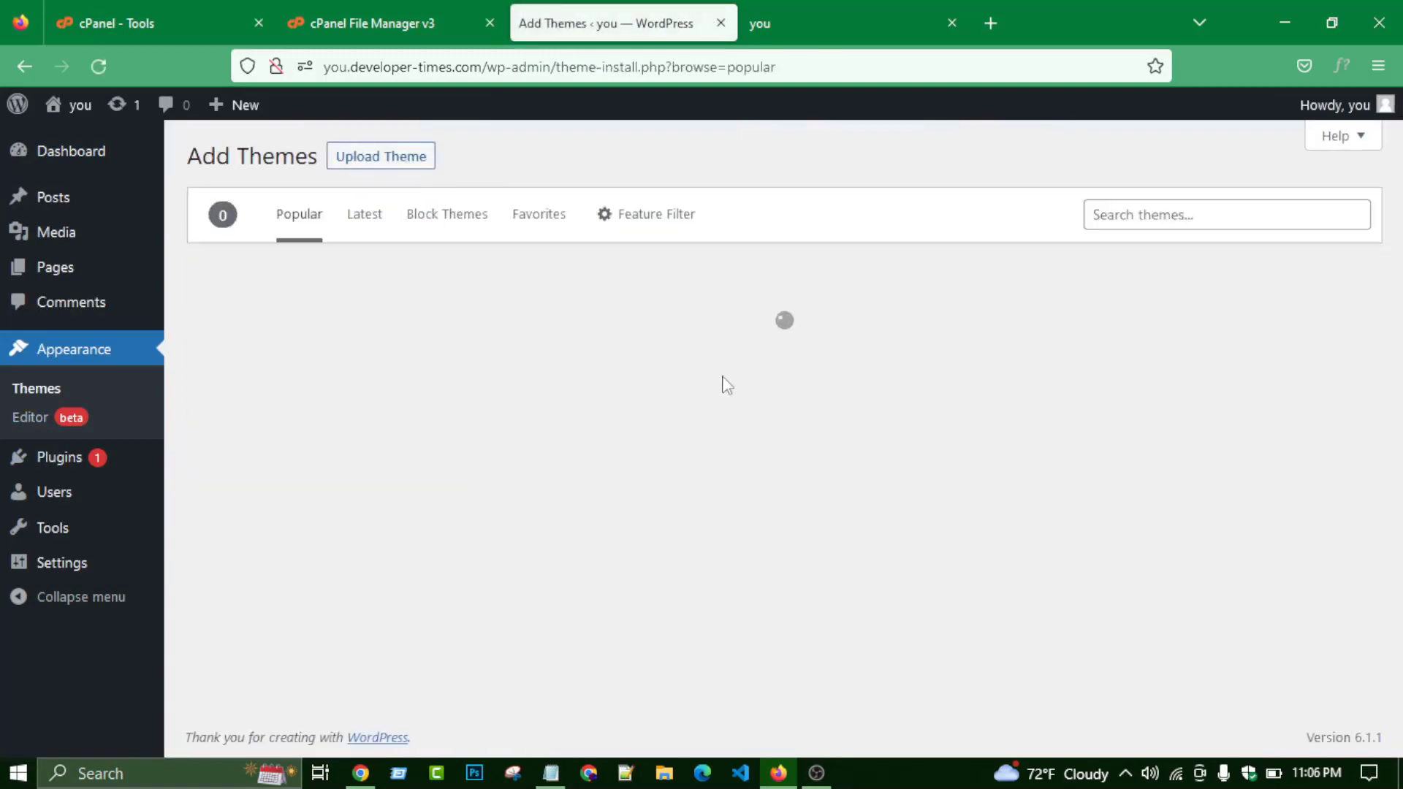
scroll(704, 409, down, 15)
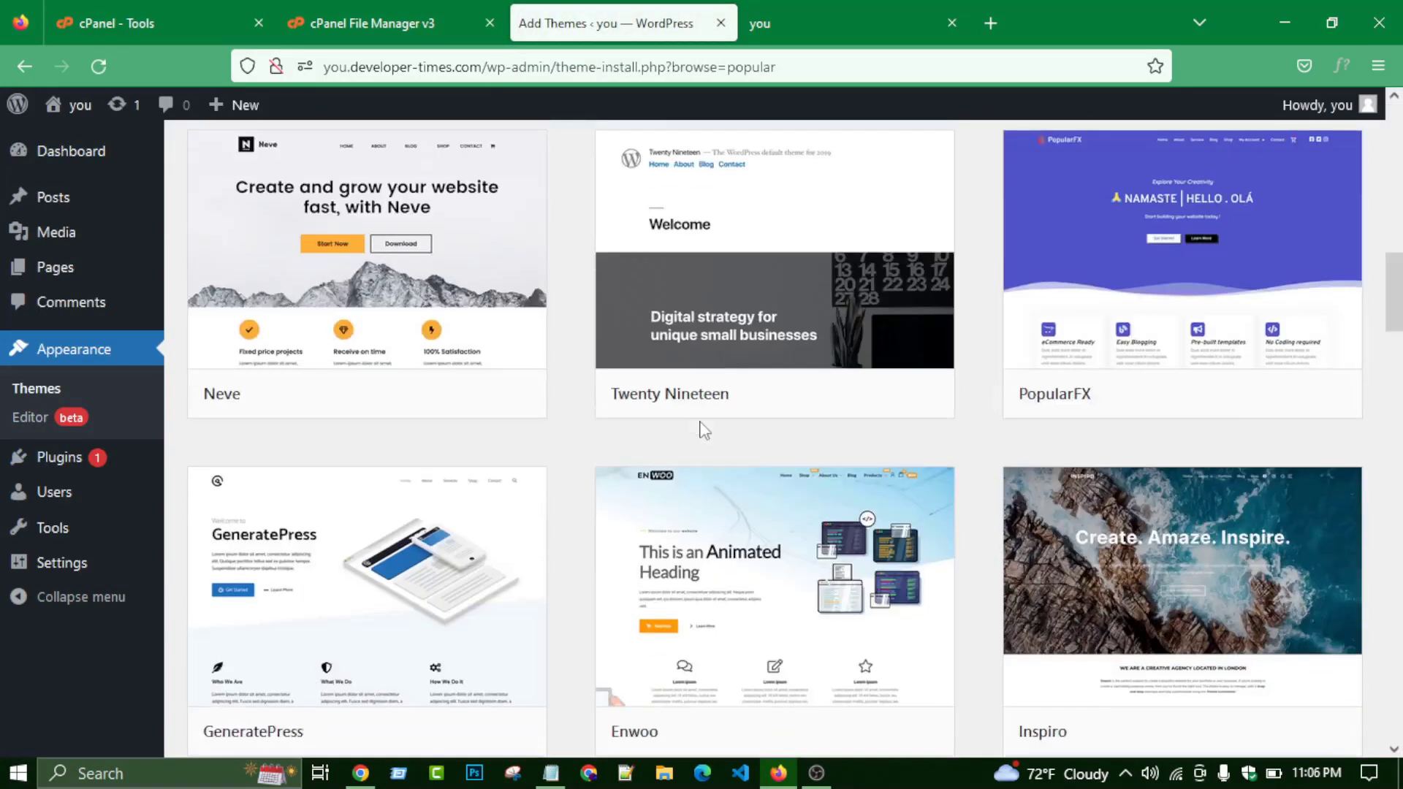
scroll(698, 445, down, 8)
scroll(695, 453, up, 9)
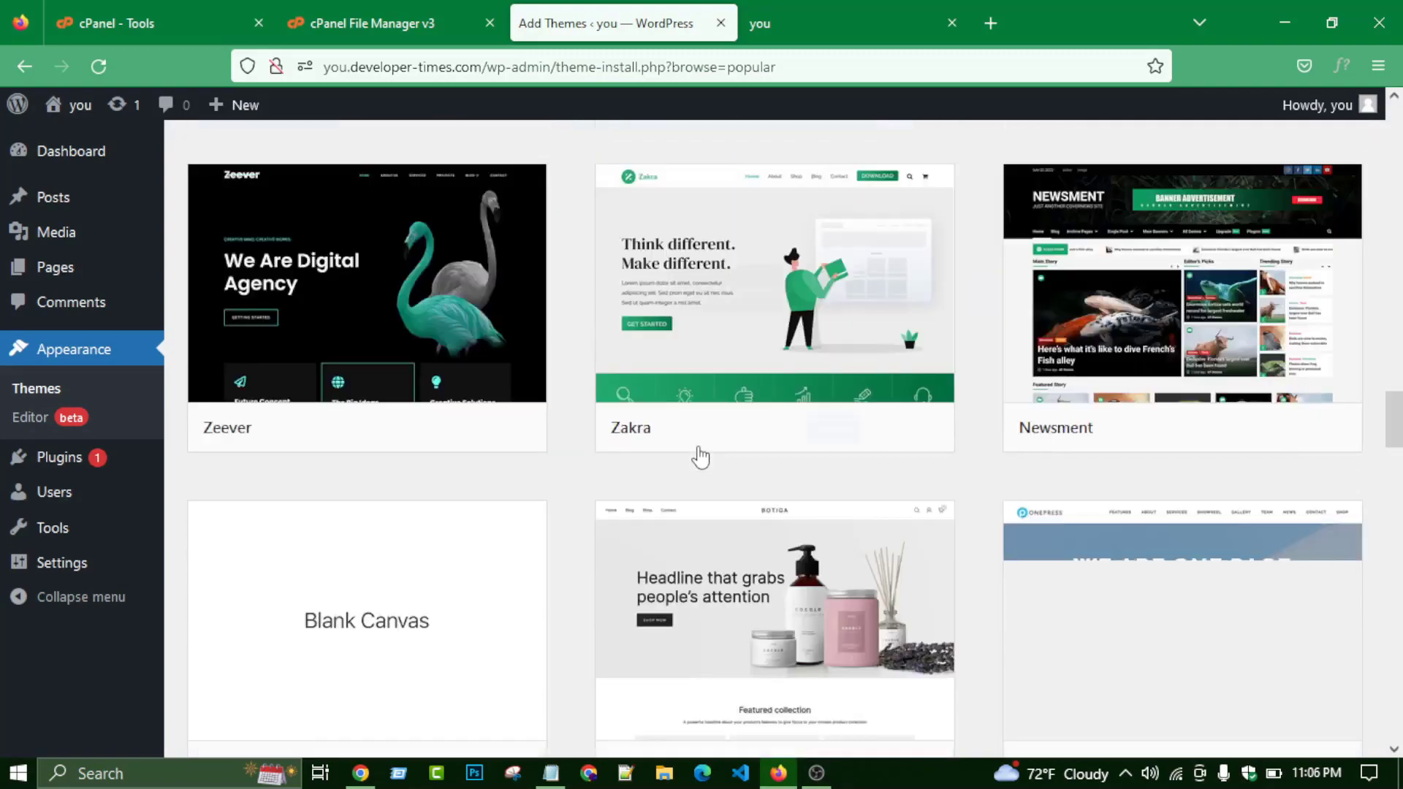
scroll(488, 482, down, 5)
scroll(507, 463, up, 14)
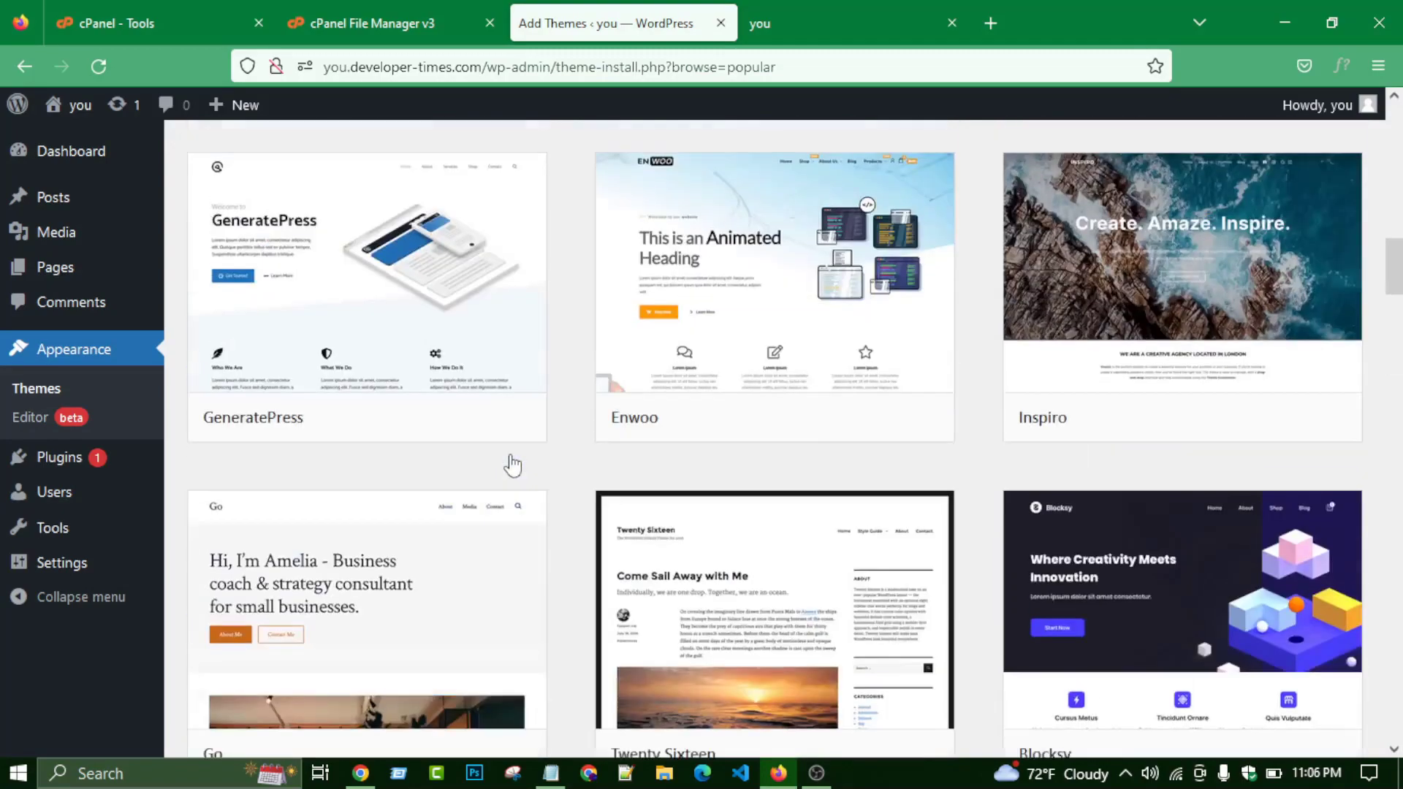
scroll(512, 465, down, 4)
scroll(529, 448, up, 10)
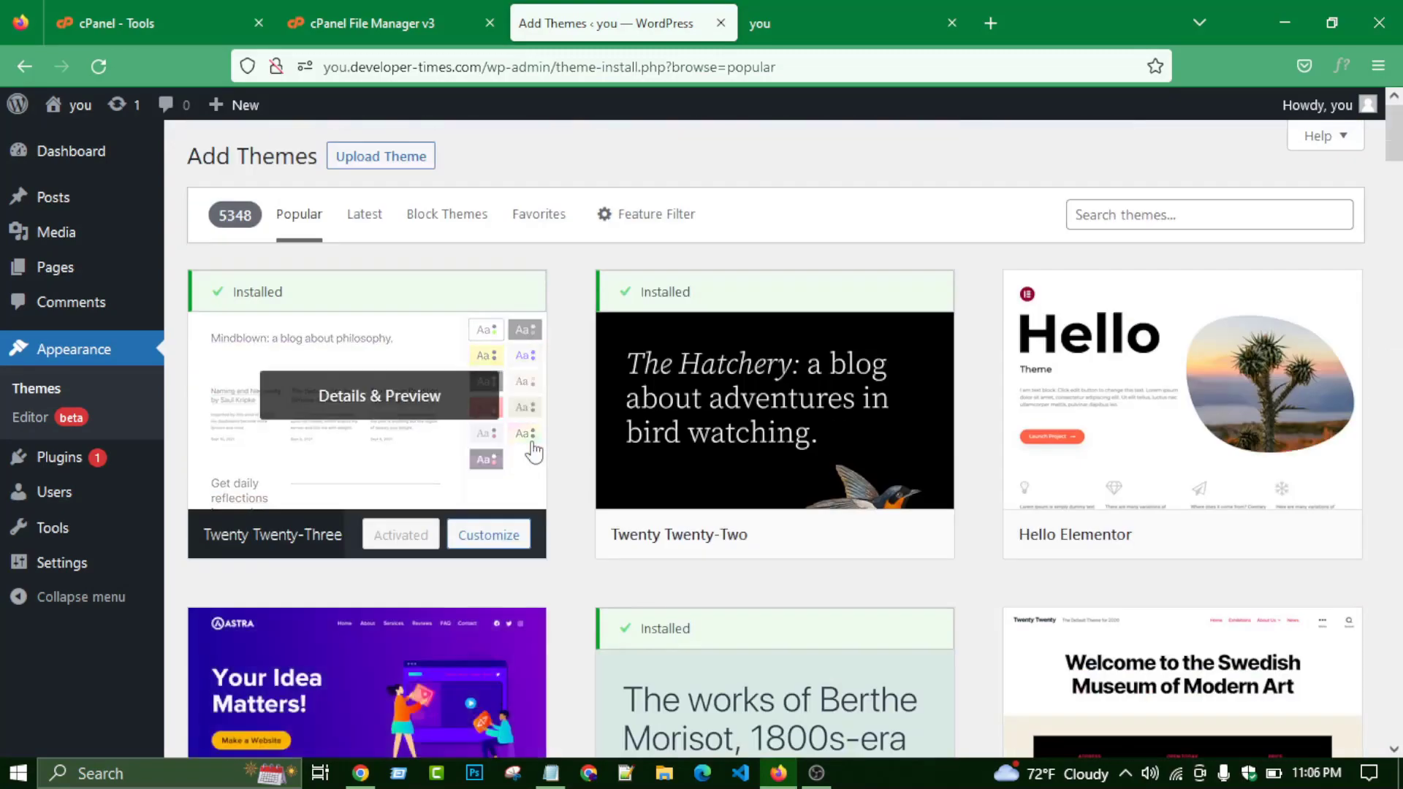
scroll(783, 382, down, 2)
scroll(783, 381, down, 20)
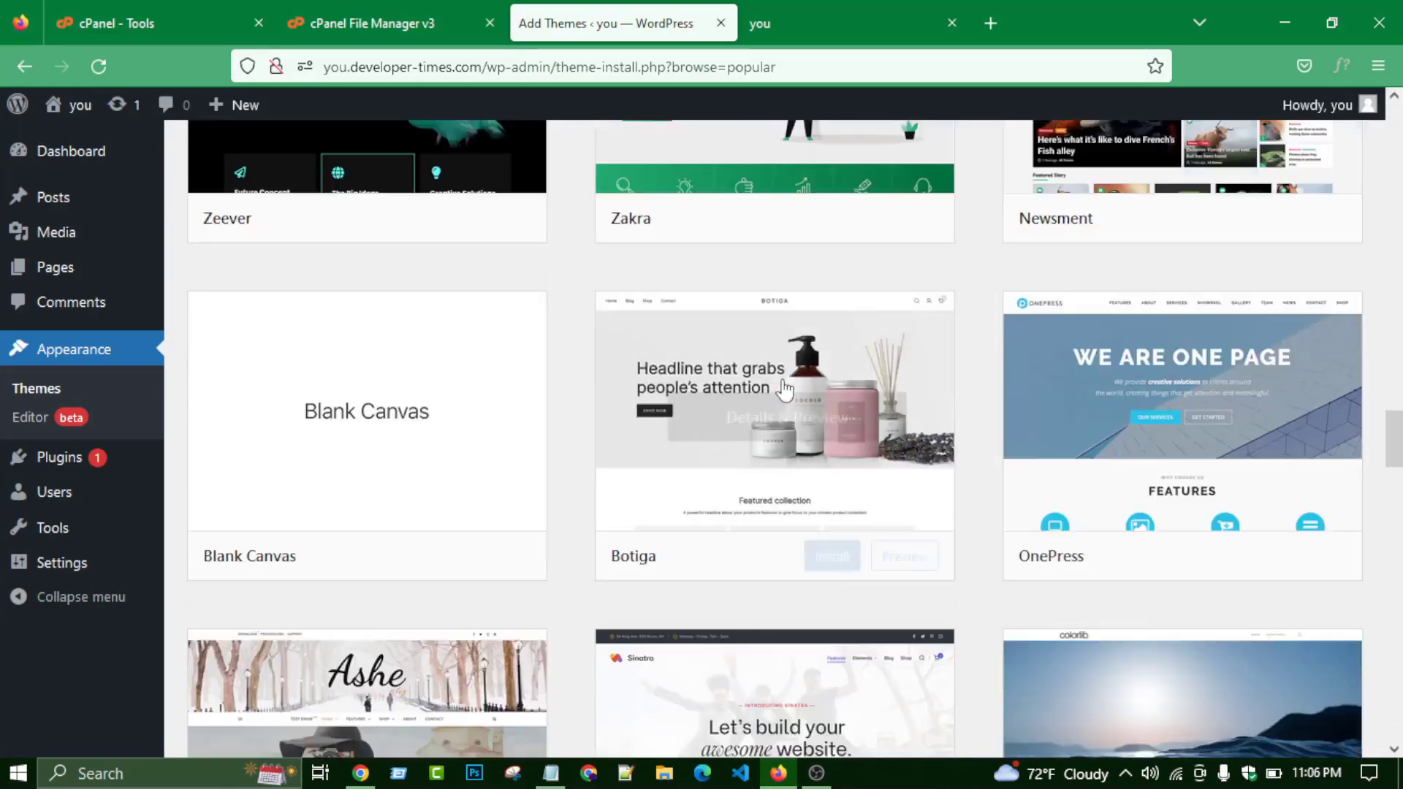
scroll(783, 388, down, 20)
scroll(781, 398, up, 18)
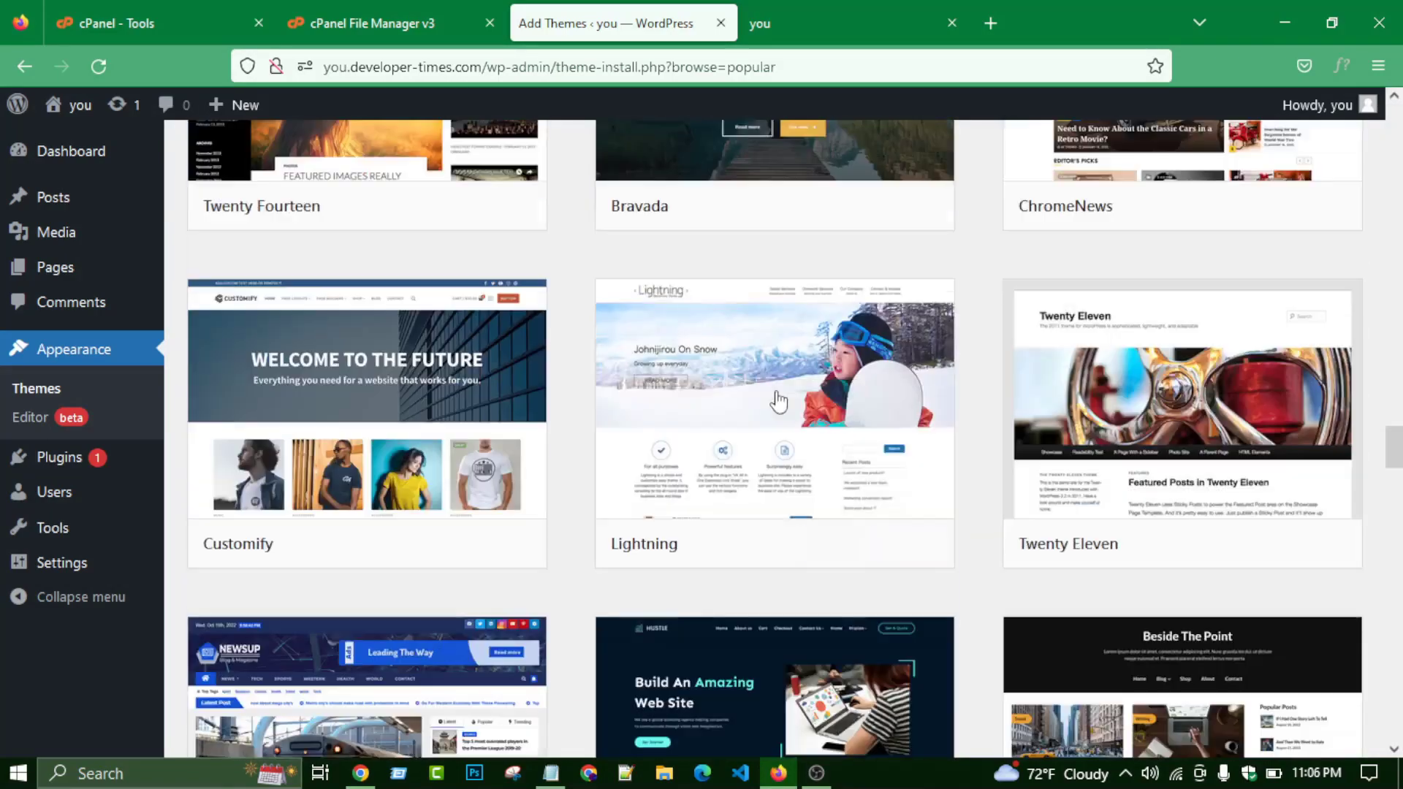
scroll(576, 459, down, 1)
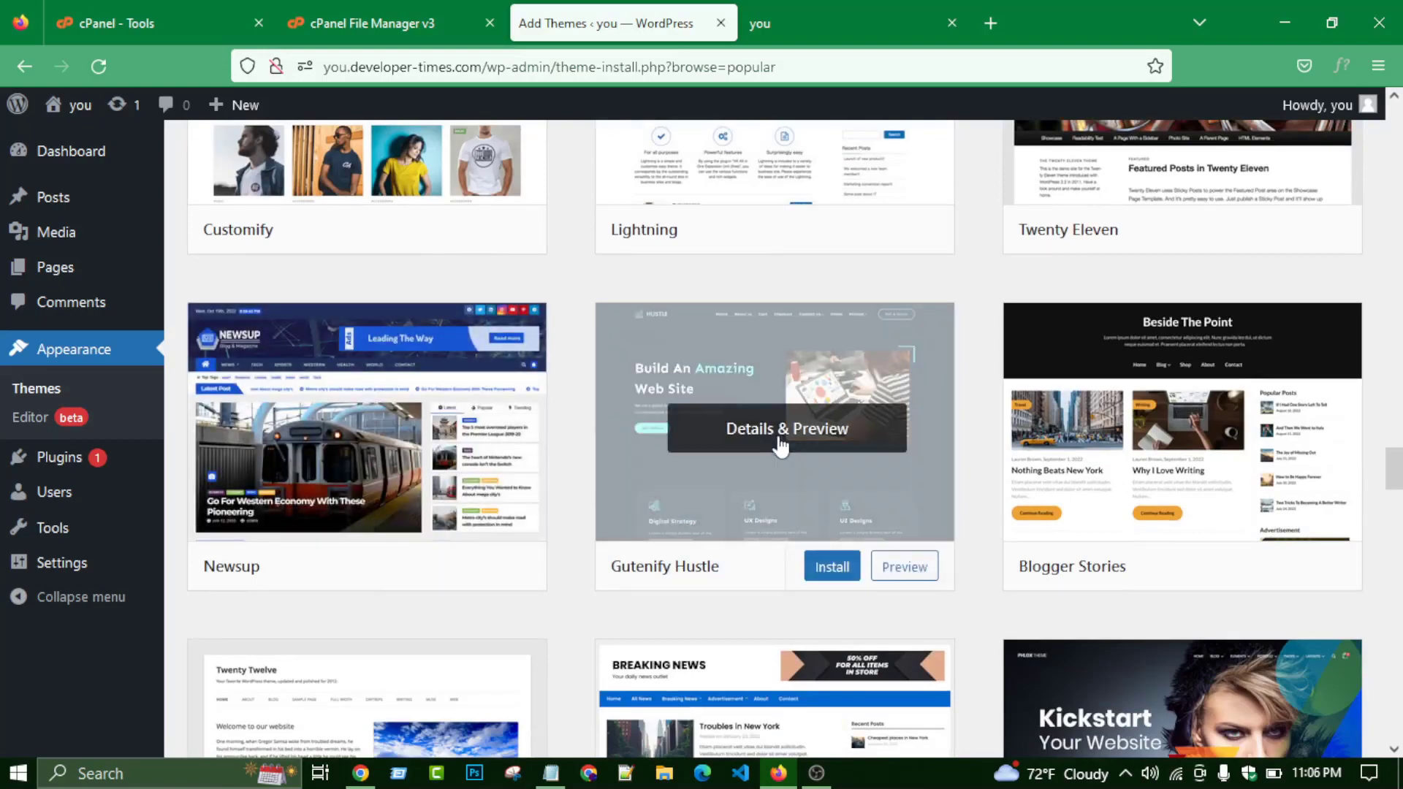
scroll(783, 441, up, 7)
scroll(475, 420, up, 20)
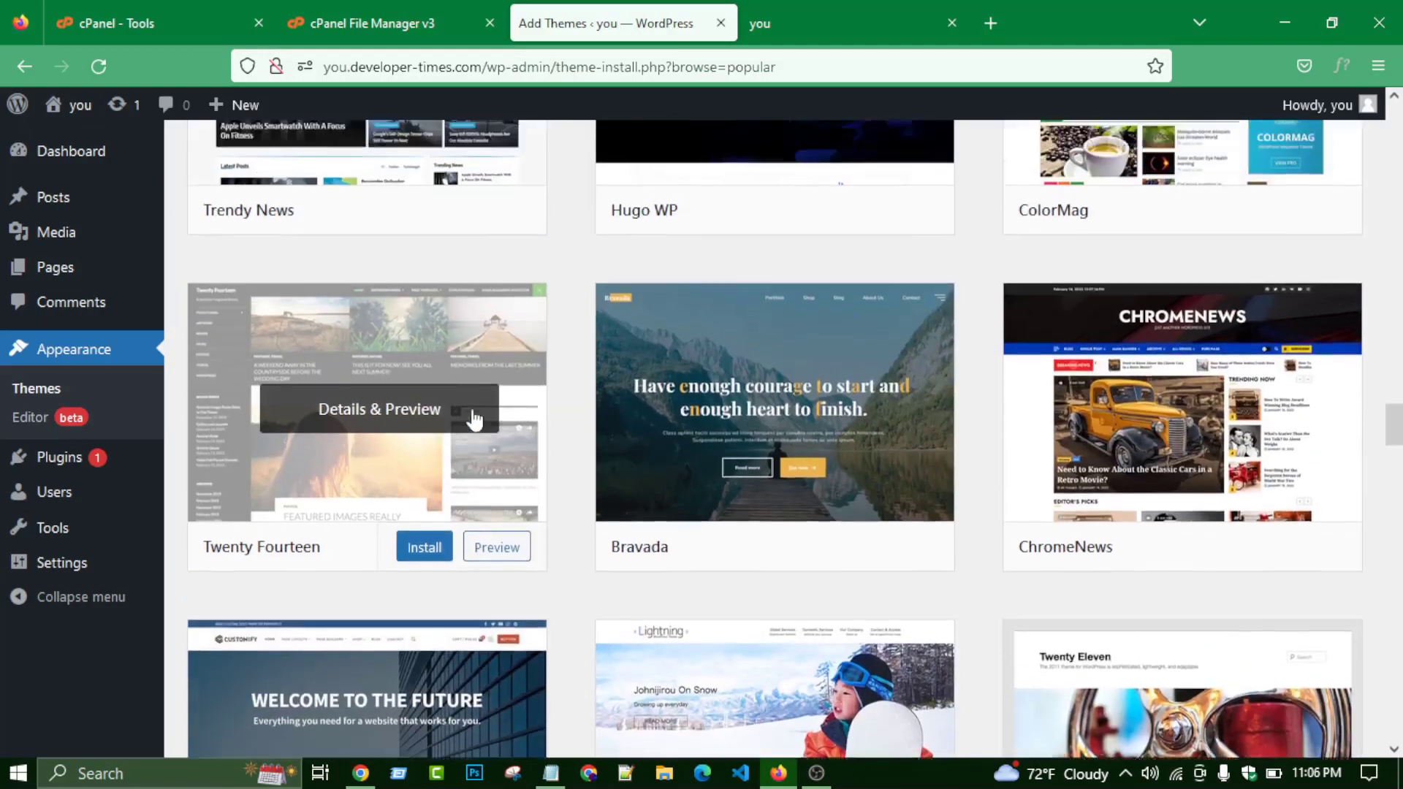
scroll(475, 420, up, 15)
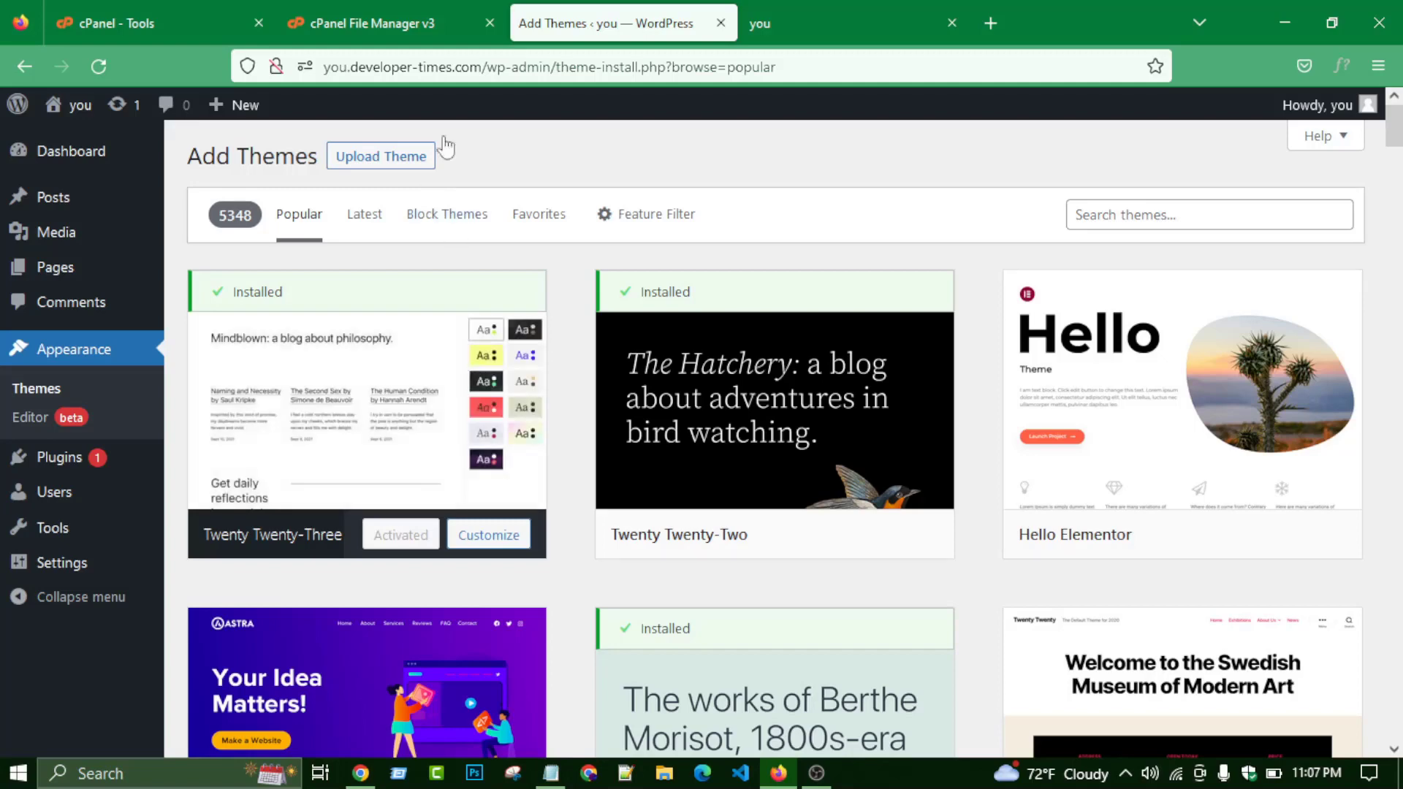
- Go Up One Level in File Manager, open the you.developer-times.com folder, and switch back to the live site tab
click(405, 16)
click(731, 16)
click(760, 18)
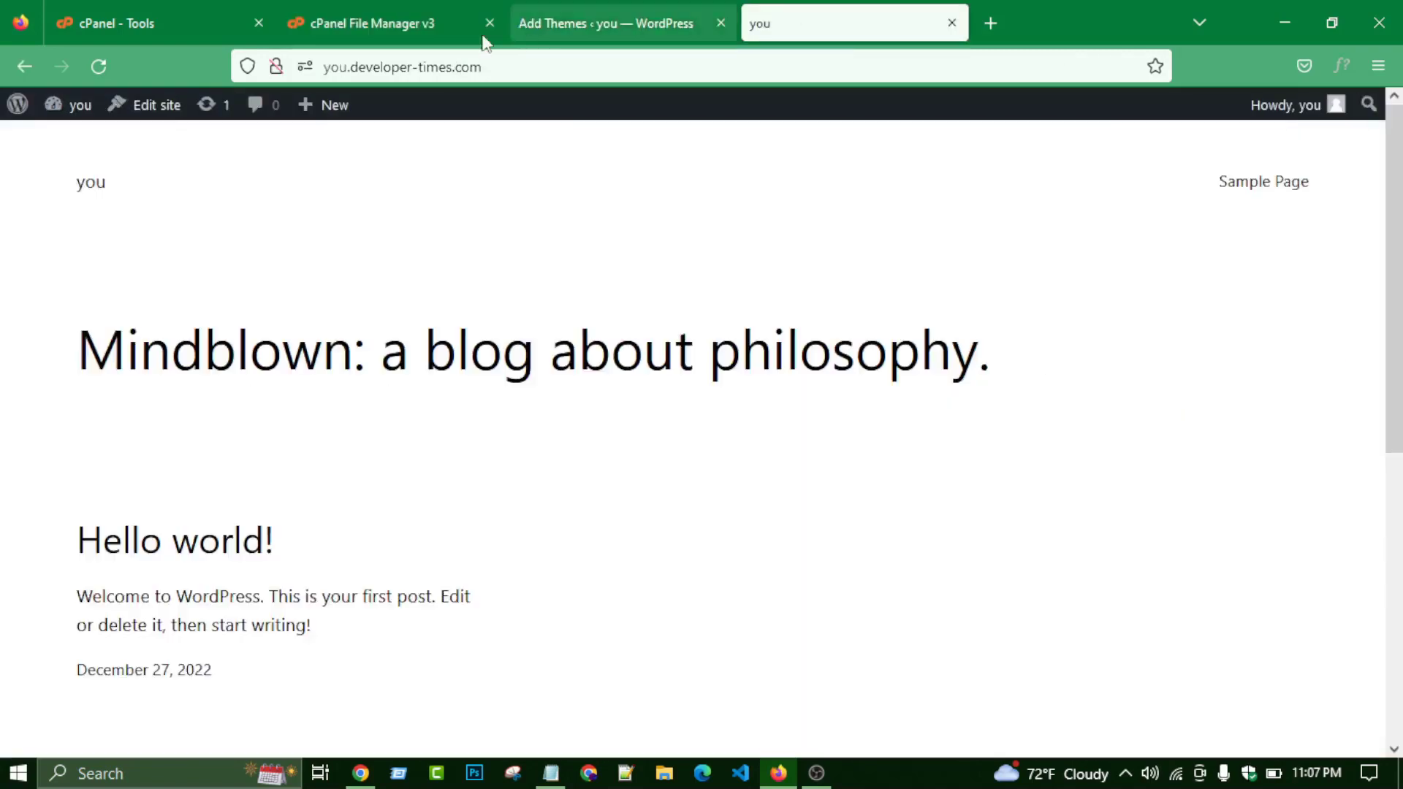
click(411, 16)
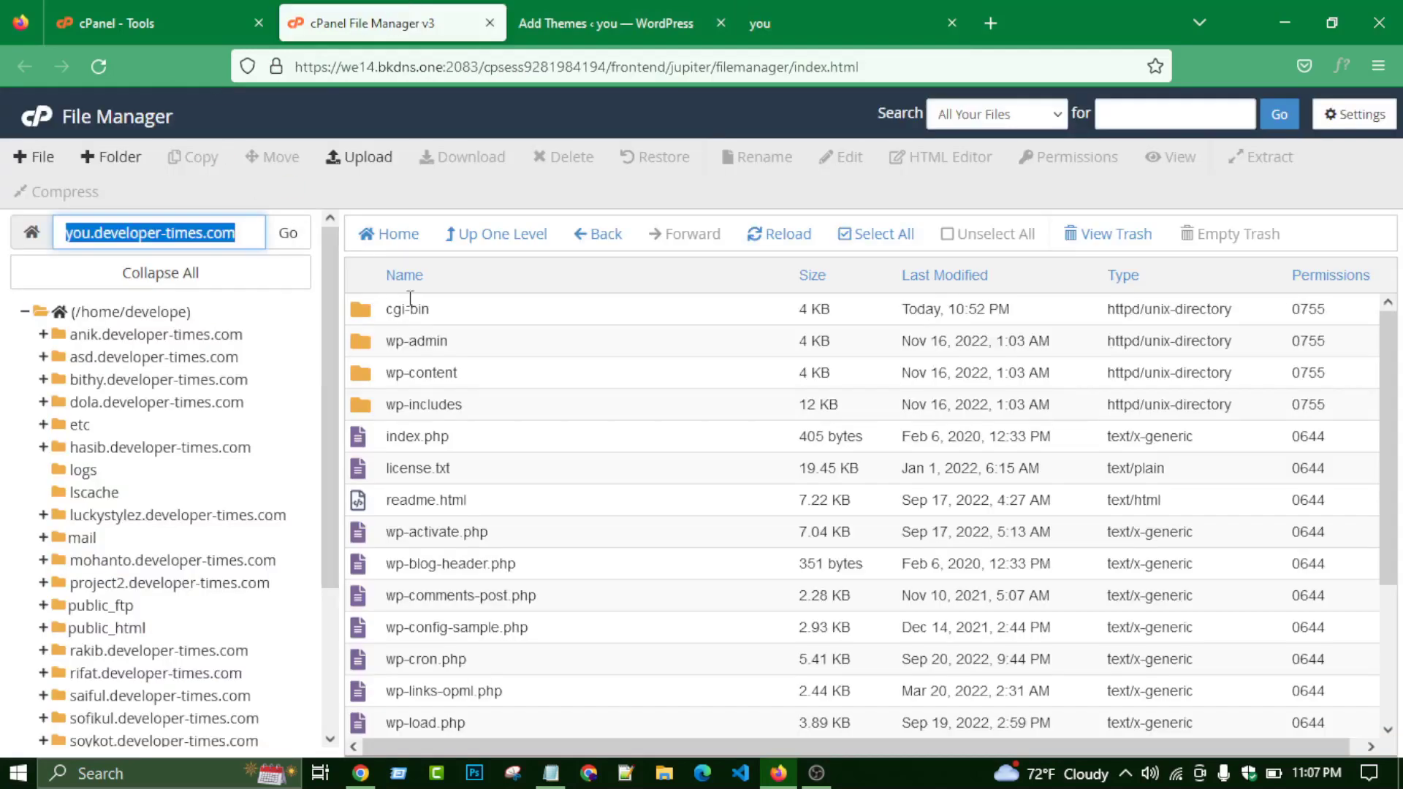
click(478, 248)
scroll(524, 495, down, 5)
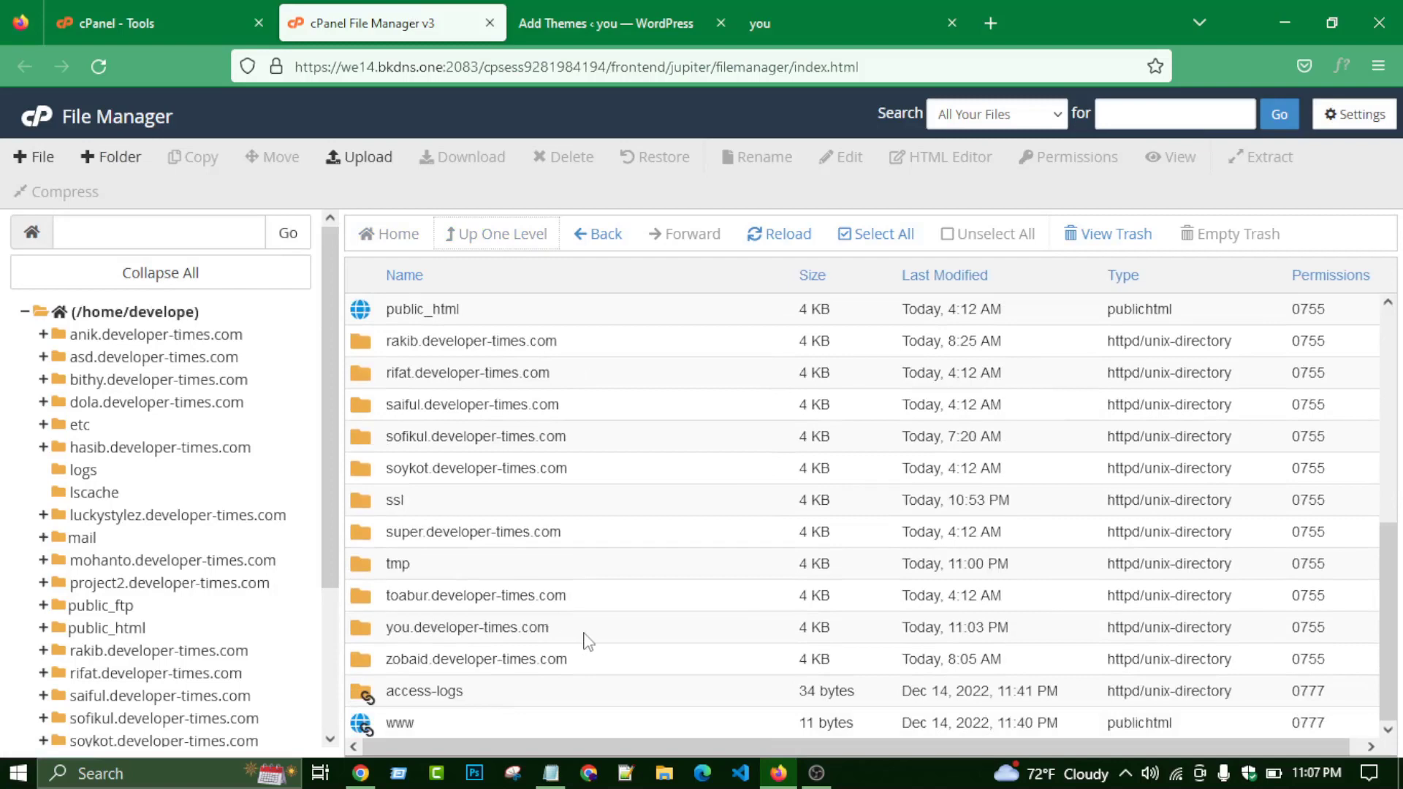
double_click(712, 633)
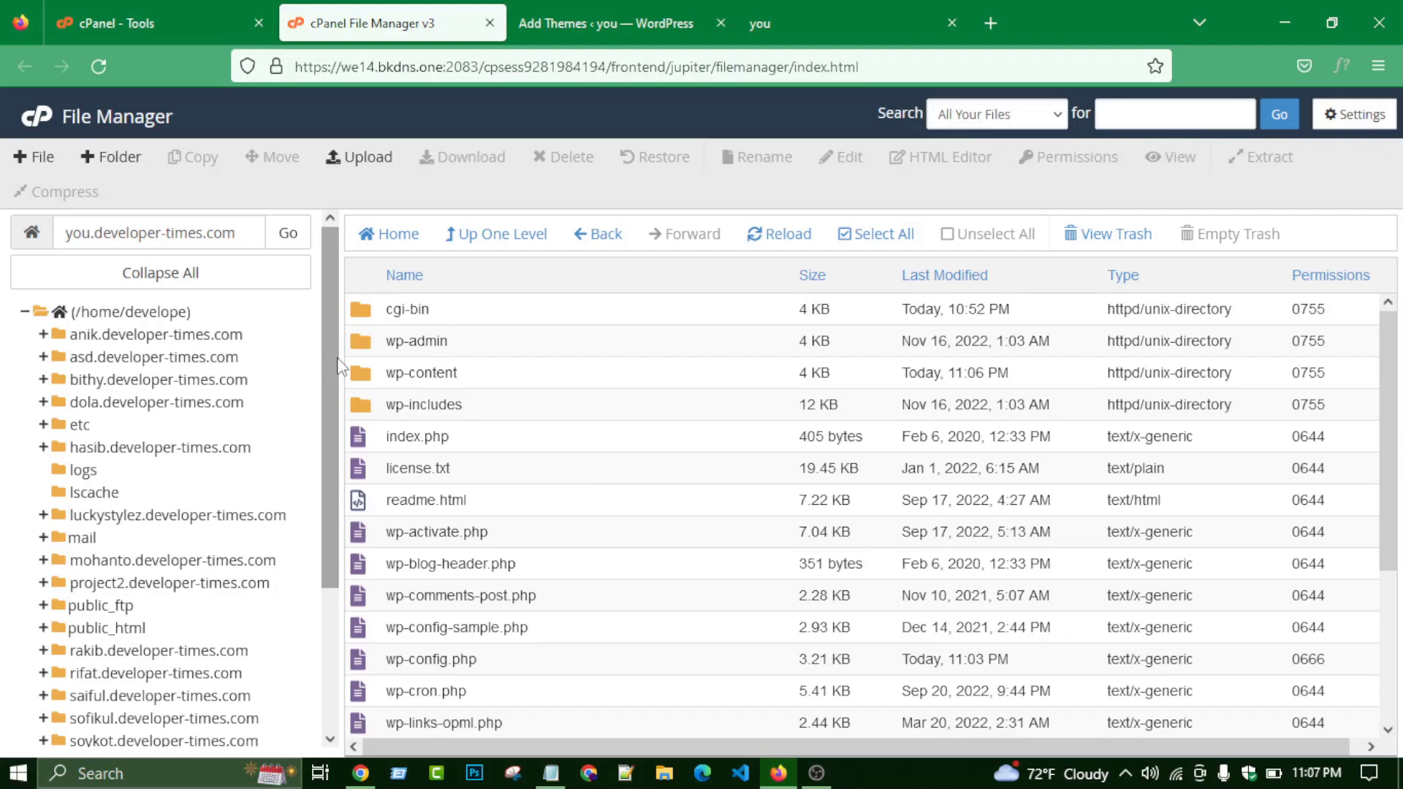
click(776, 11)
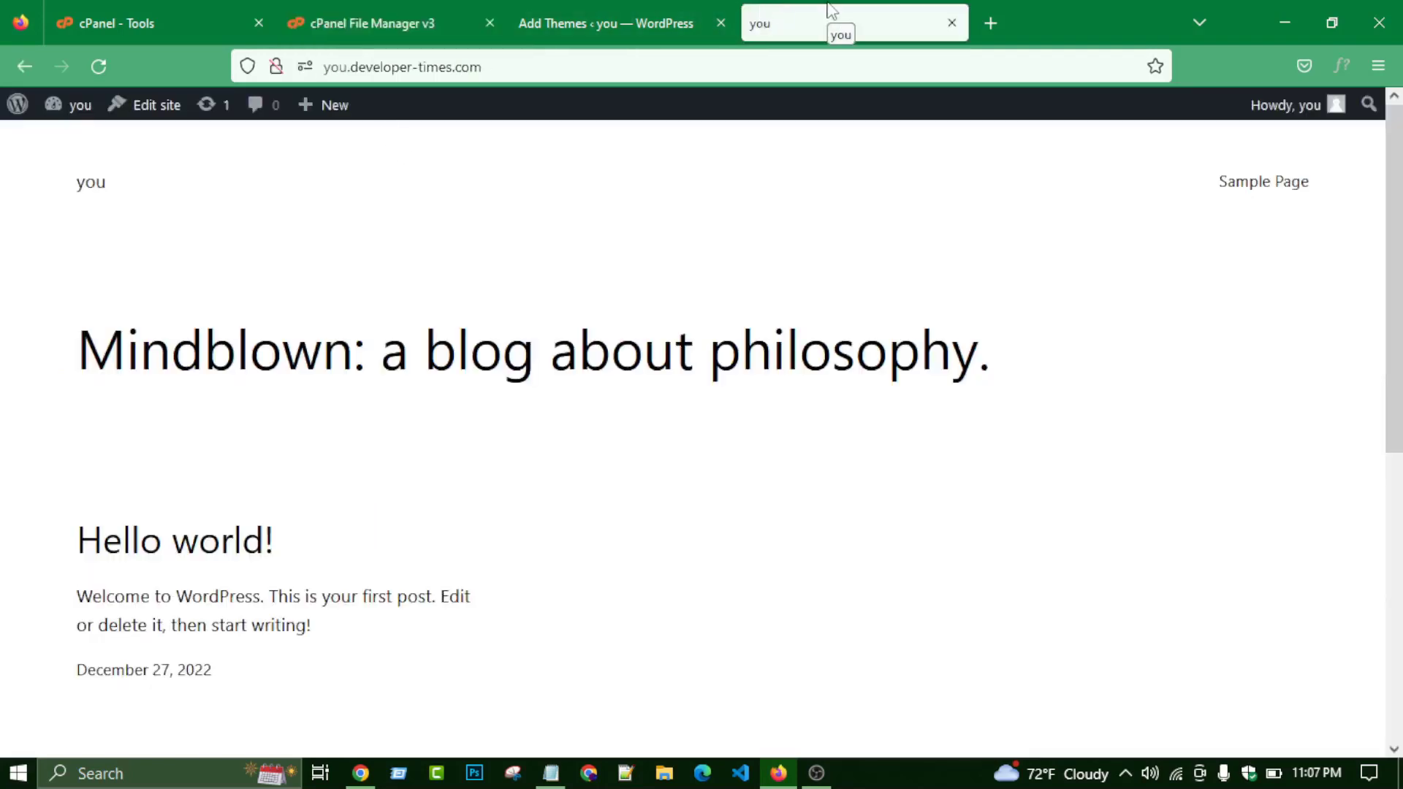